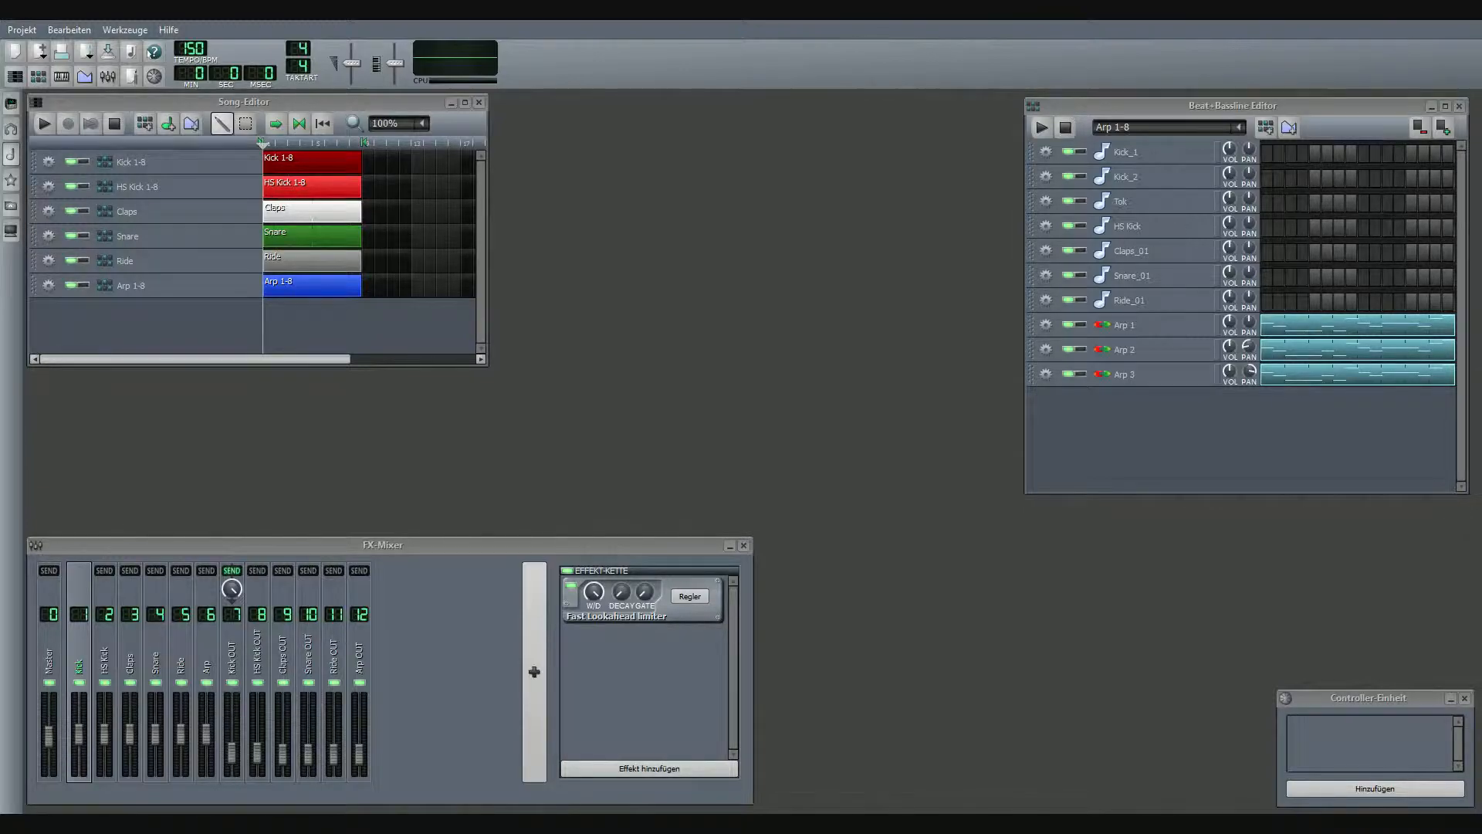
Step: Add a VeSTige instrument track to the Beat+Bassline Editor and open its instrument window
click(11, 154)
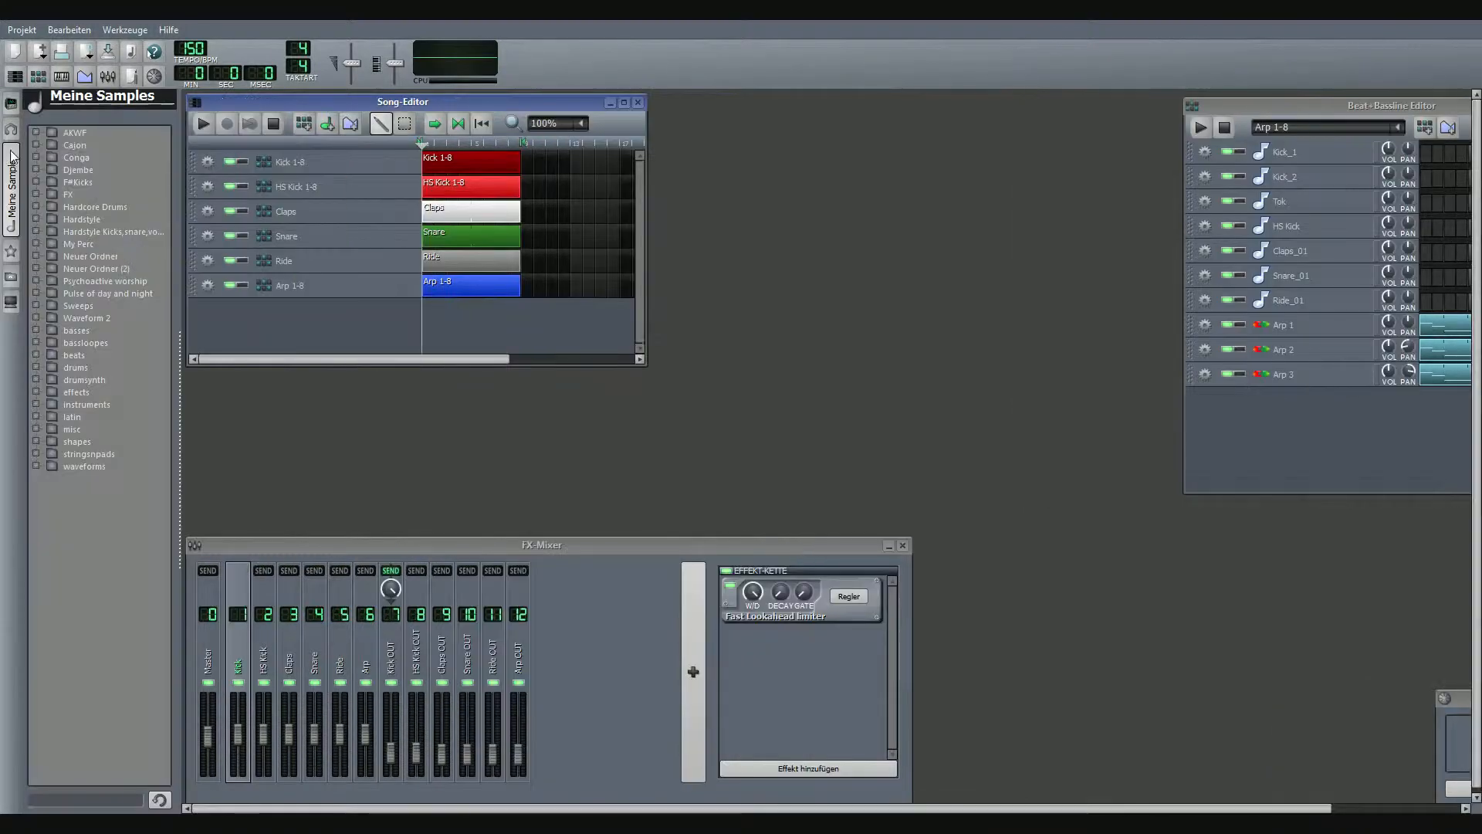
click(10, 129)
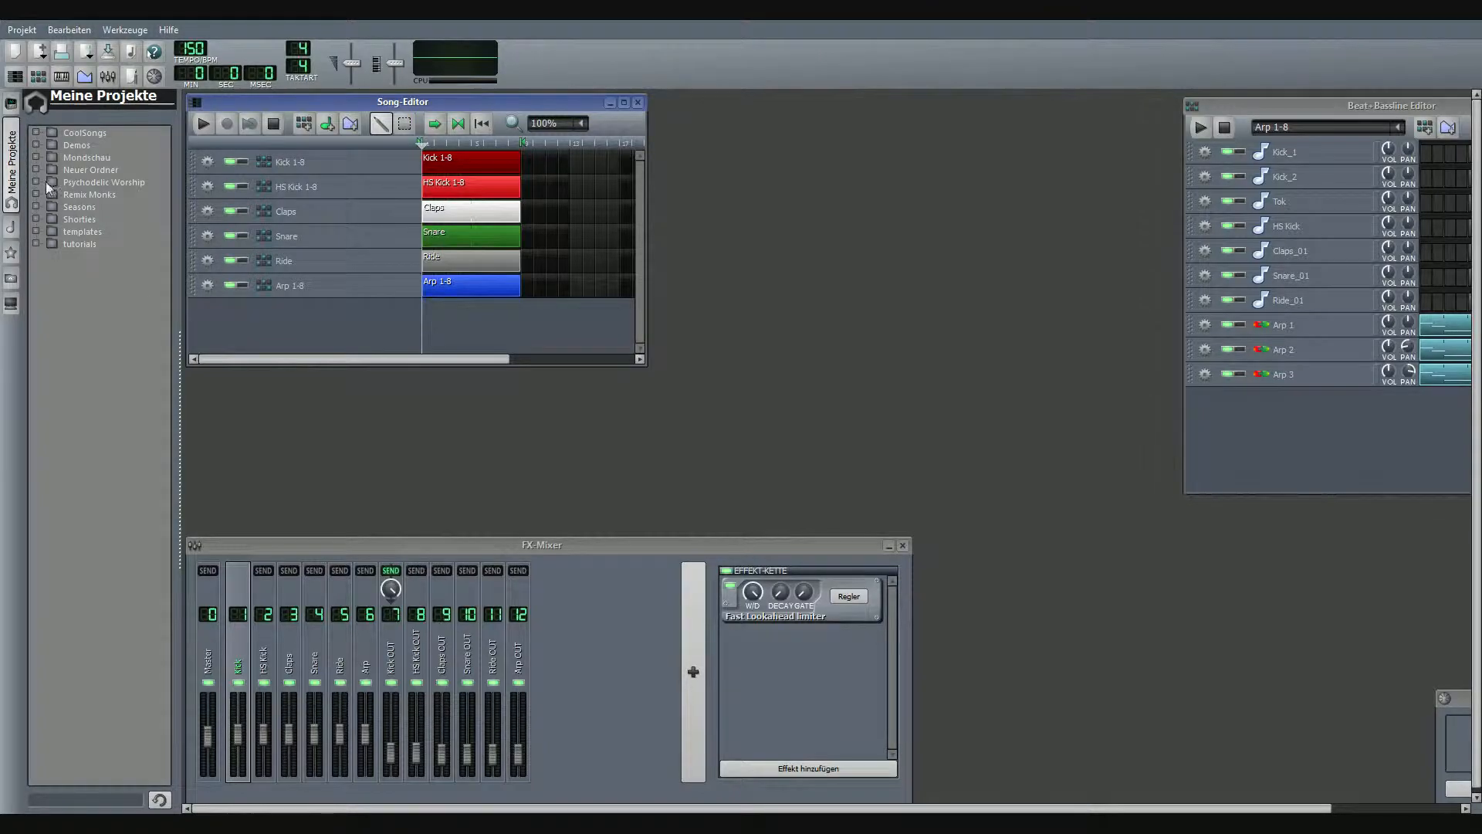
click(10, 102)
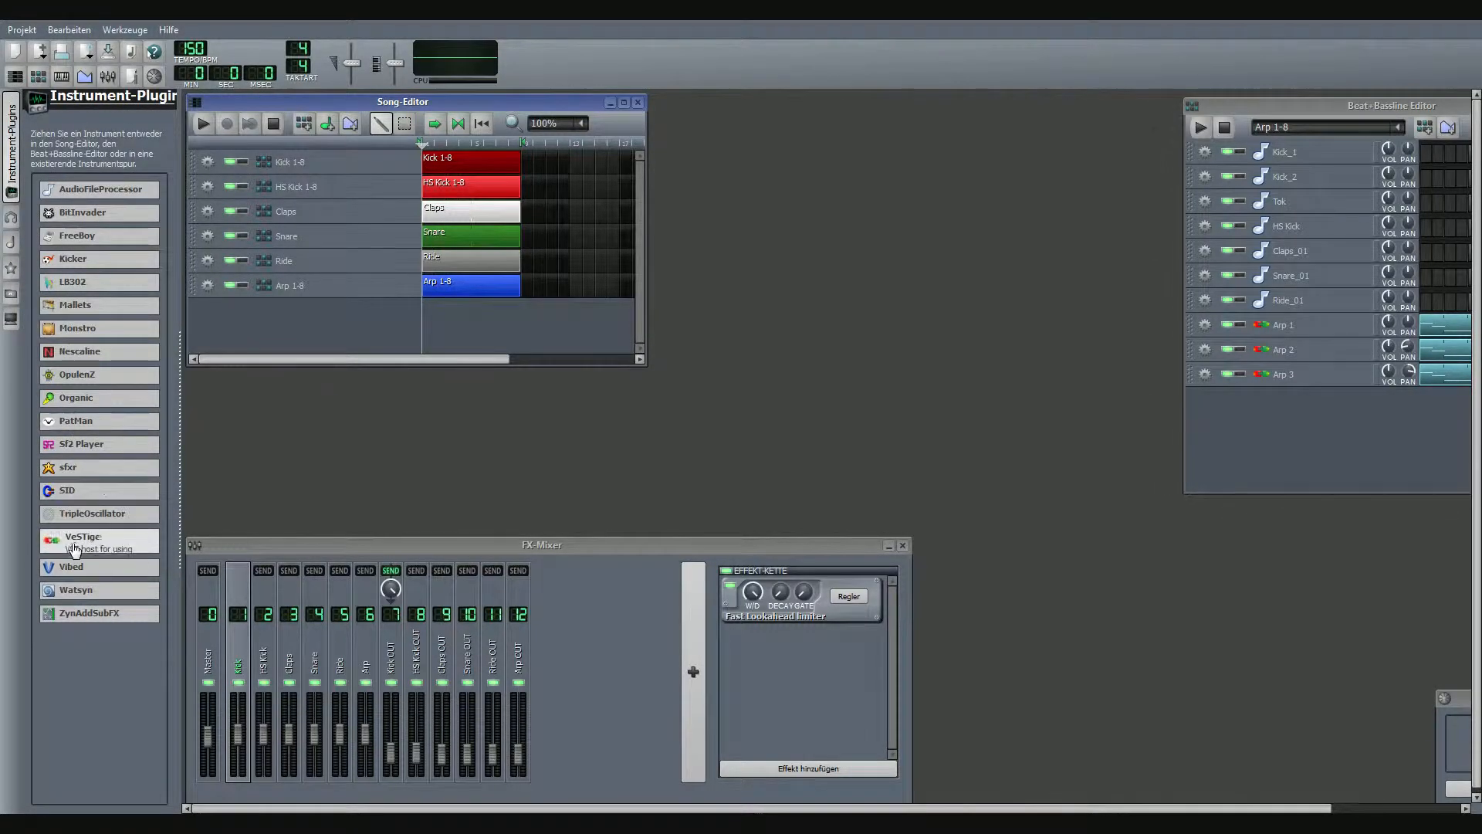
drag(103, 551, 1363, 423)
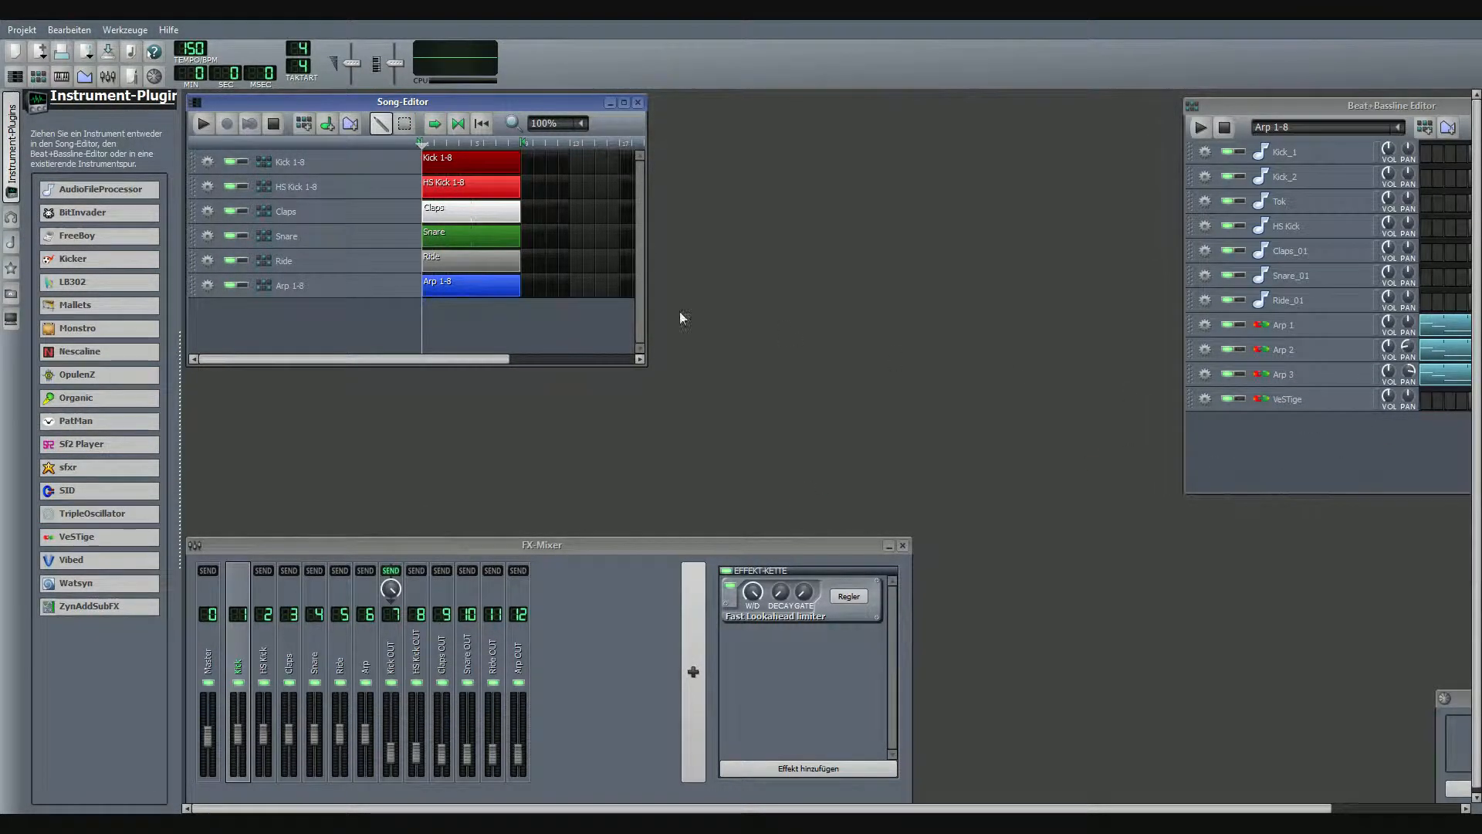
click(19, 141)
click(1133, 400)
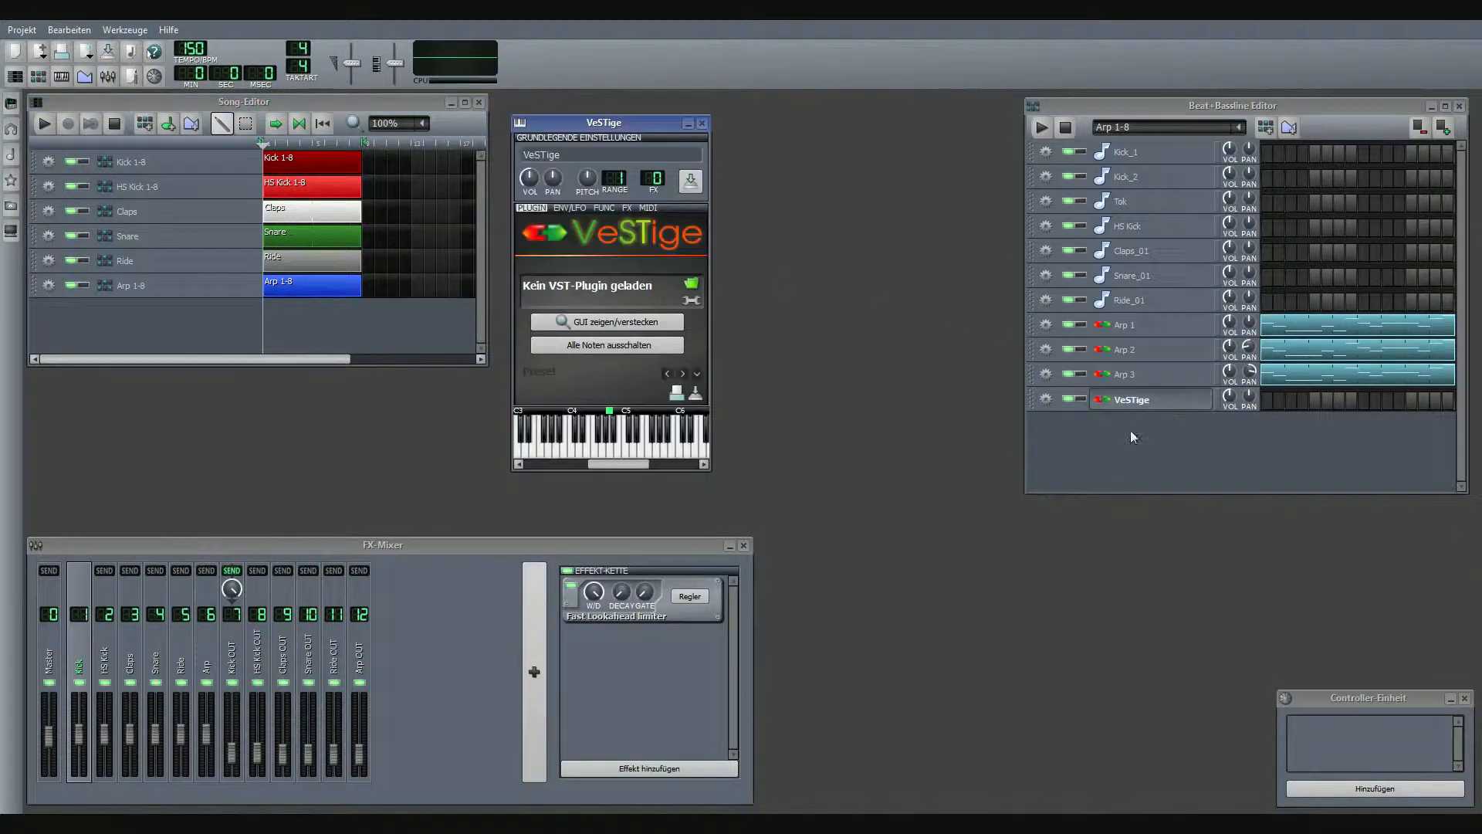
Step: Load the Synth1 VST plugin from the G:\VST folder into the VeSTige instrument
click(690, 283)
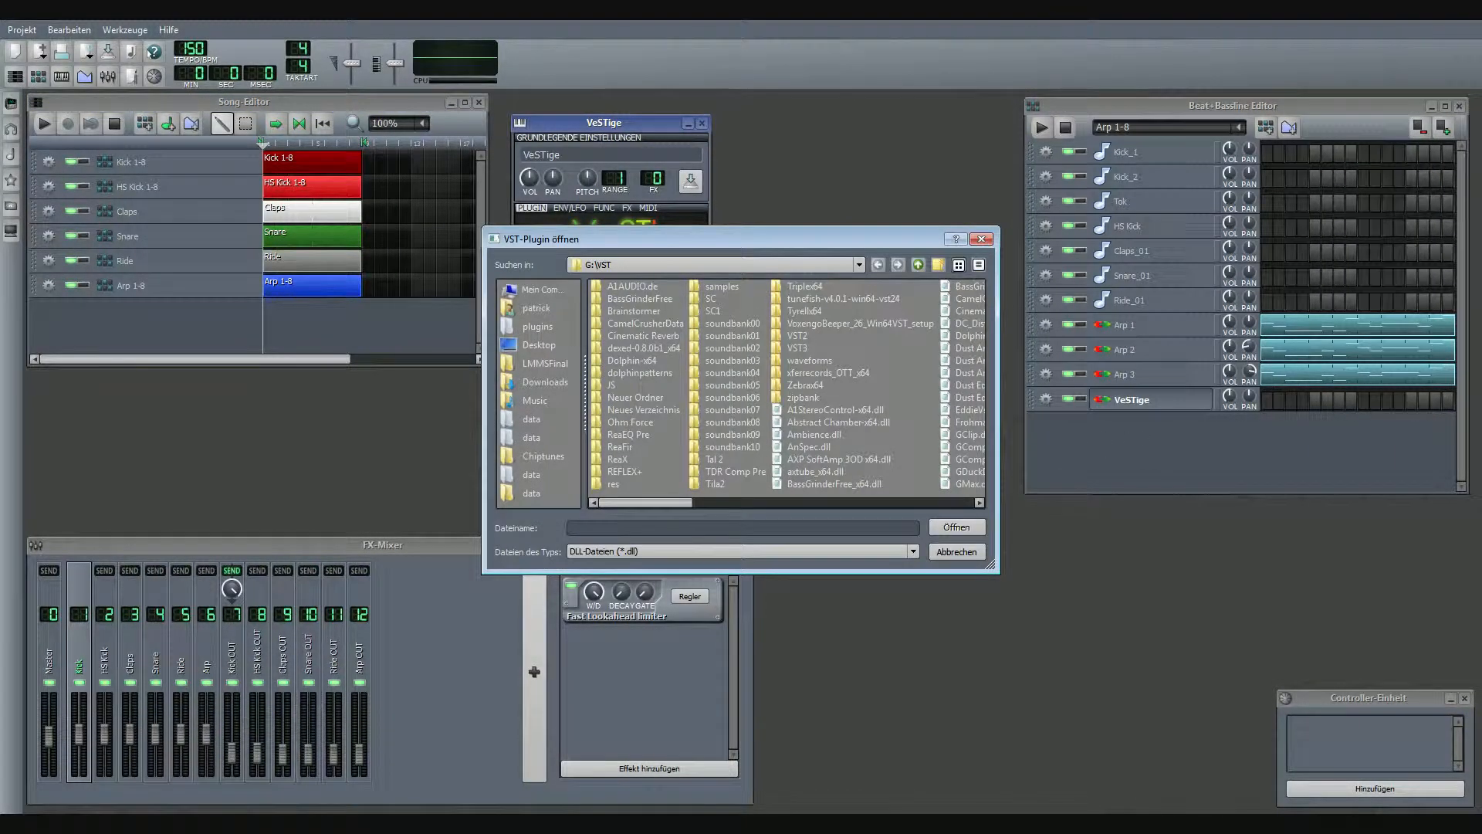
drag(646, 502, 880, 502)
double_click(784, 409)
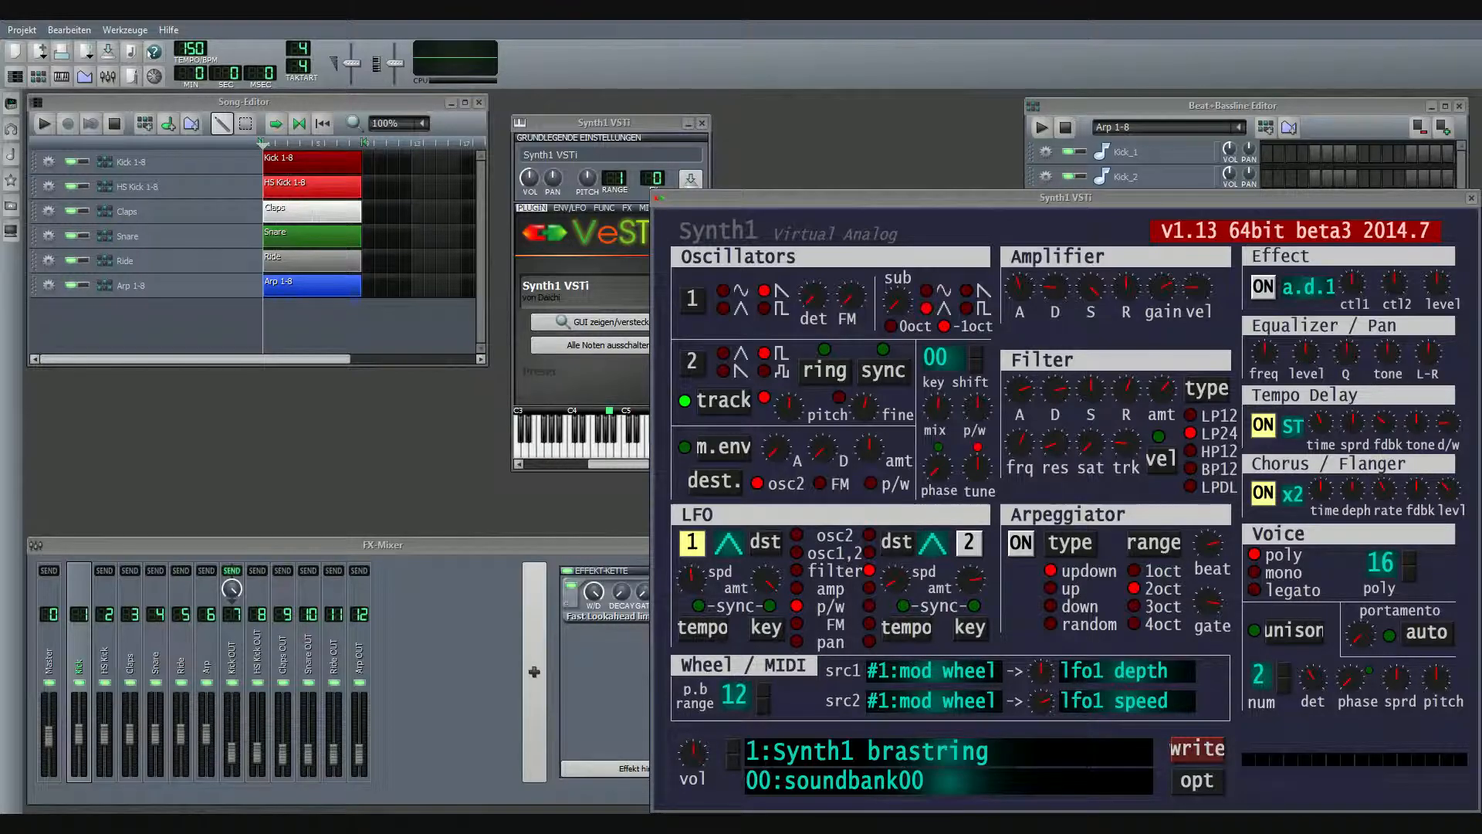
Step: Select the preset 39:Lead Pulse from soundbank10 in Synth1 and hide the plugin's interface
drag(846, 195, 365, 149)
click(641, 128)
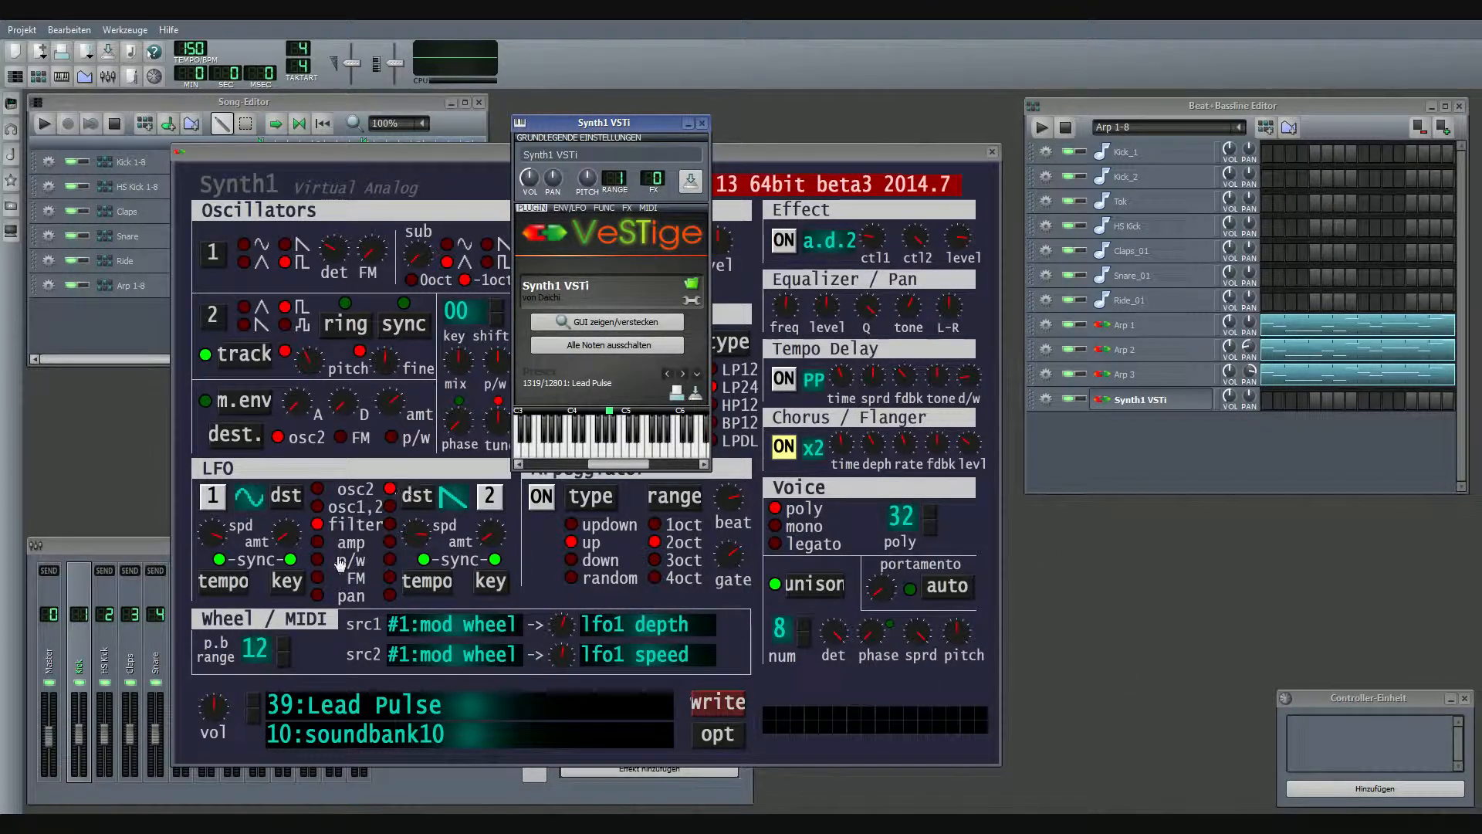
click(219, 716)
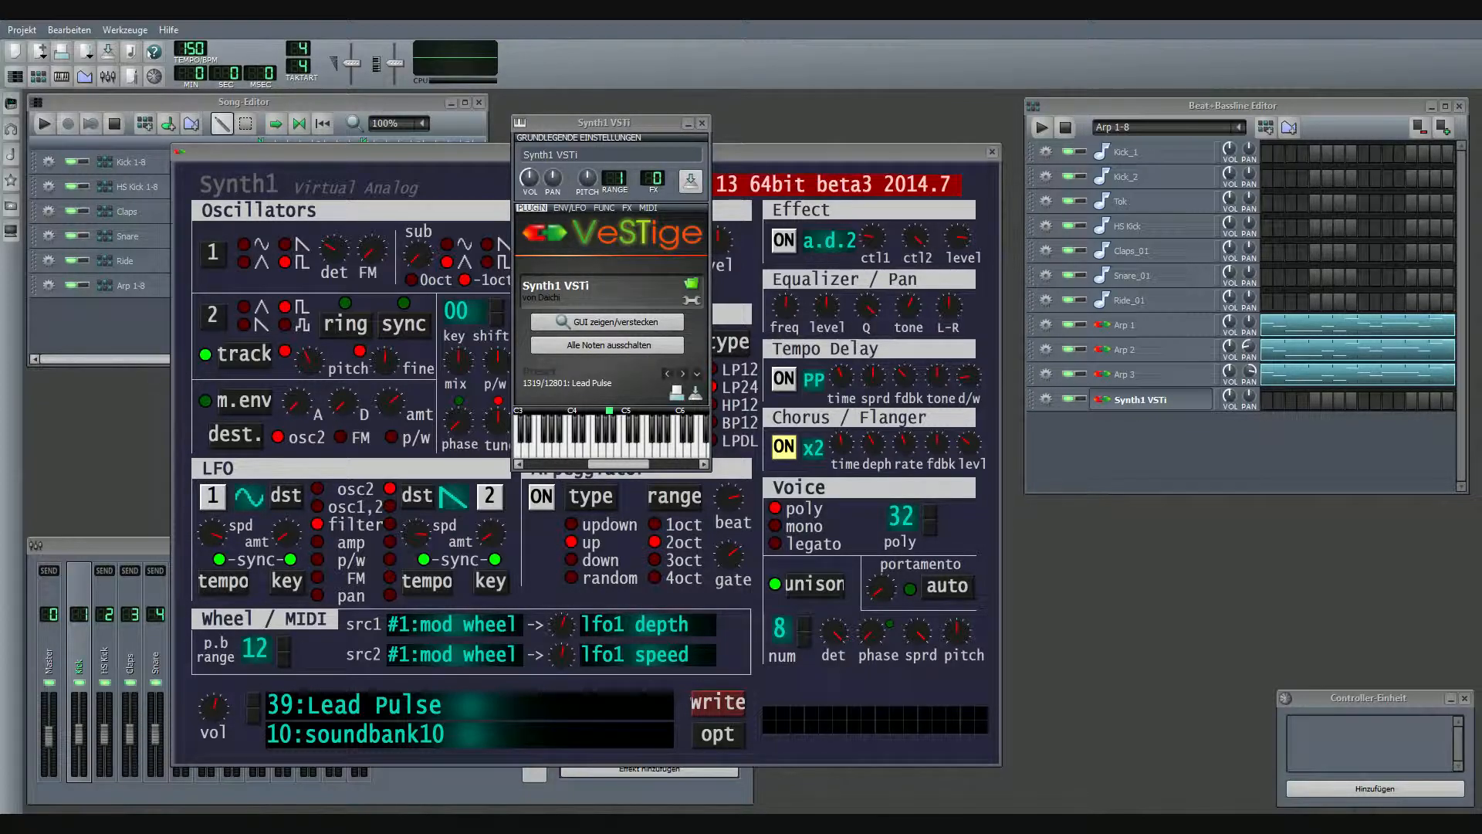
click(783, 147)
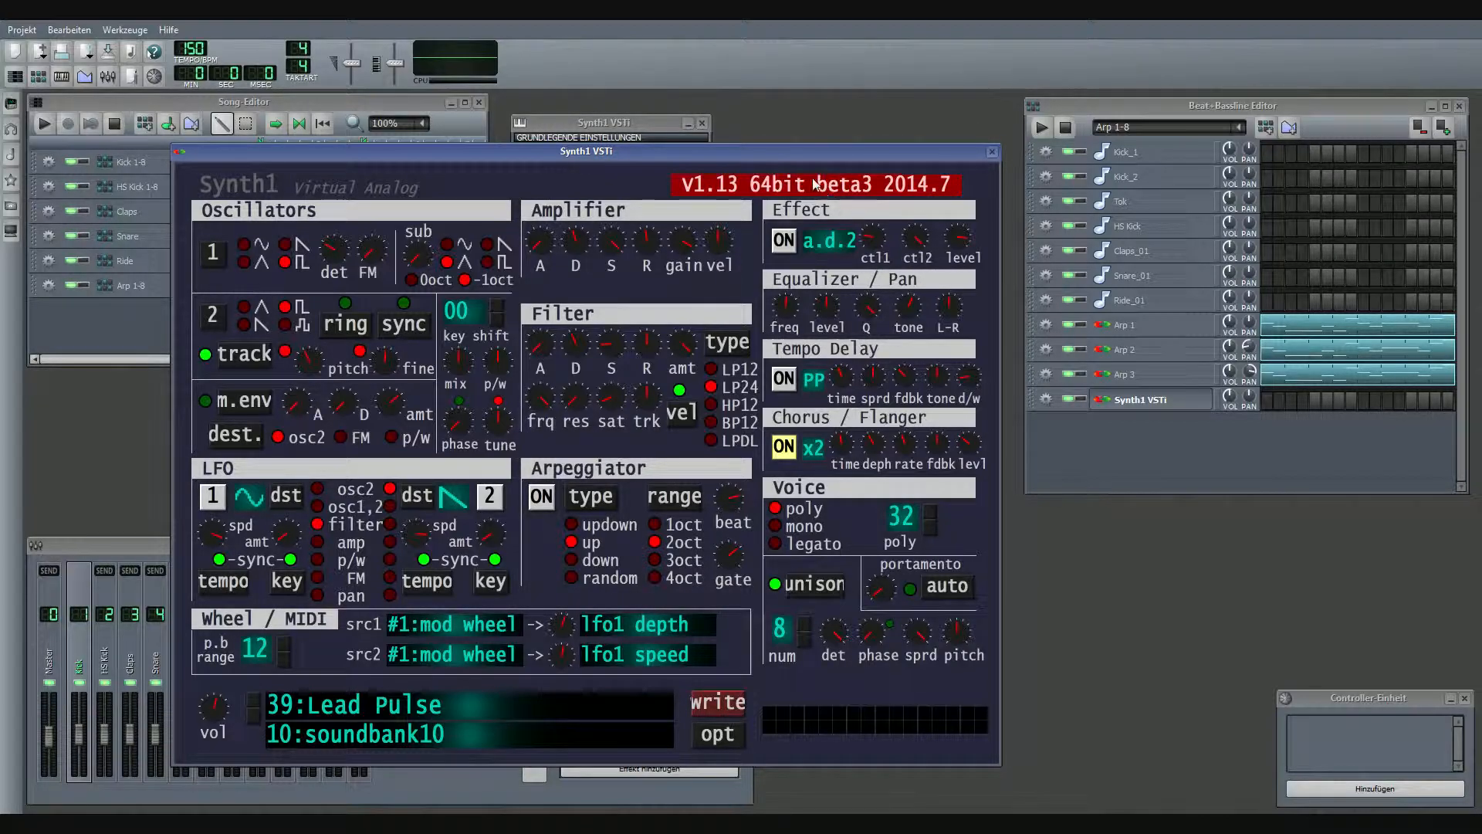
click(646, 122)
click(637, 321)
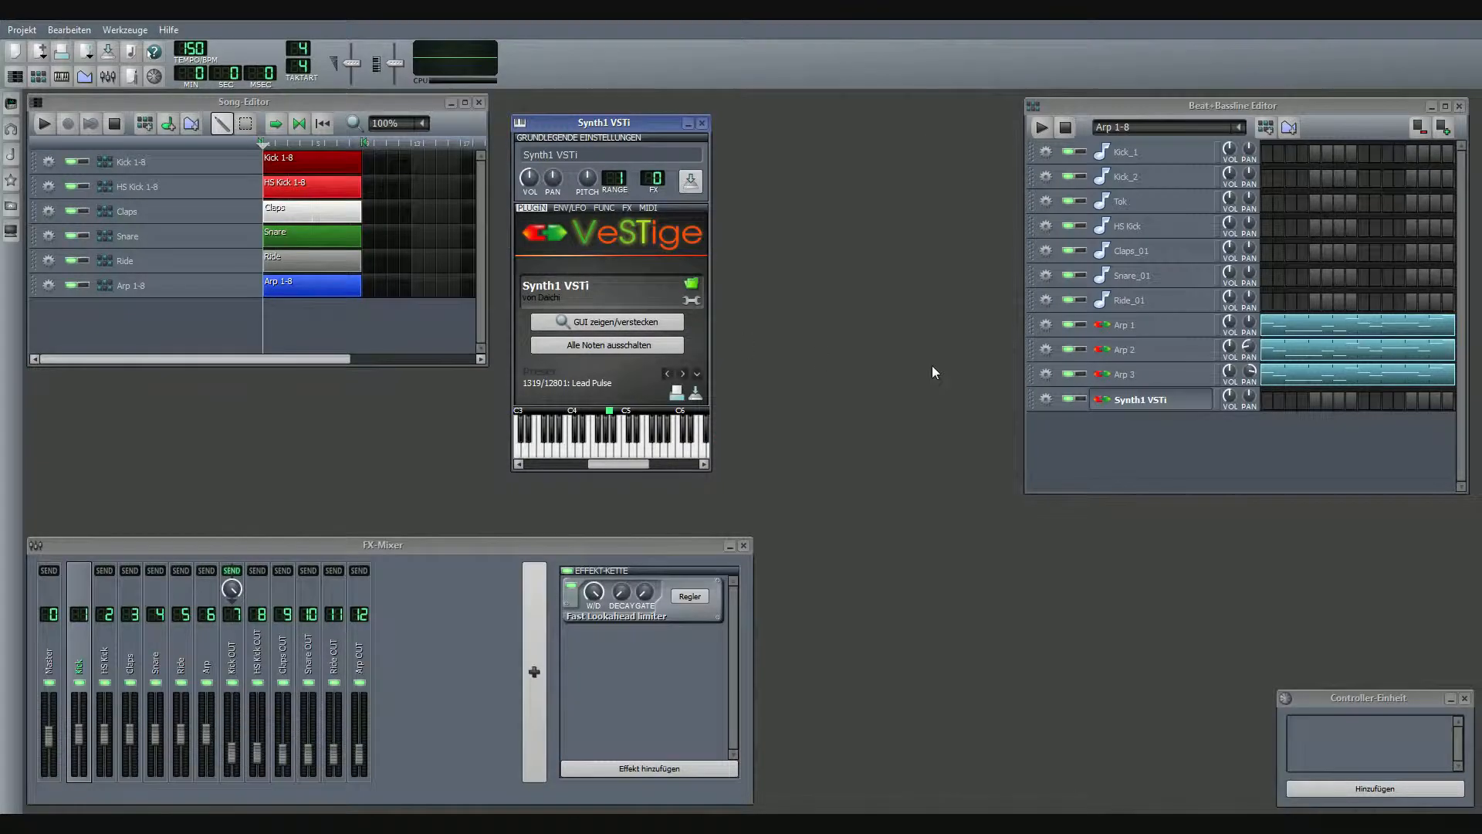
Step: Rename the Synth1 instrument track as "Lead 1"
click(632, 157)
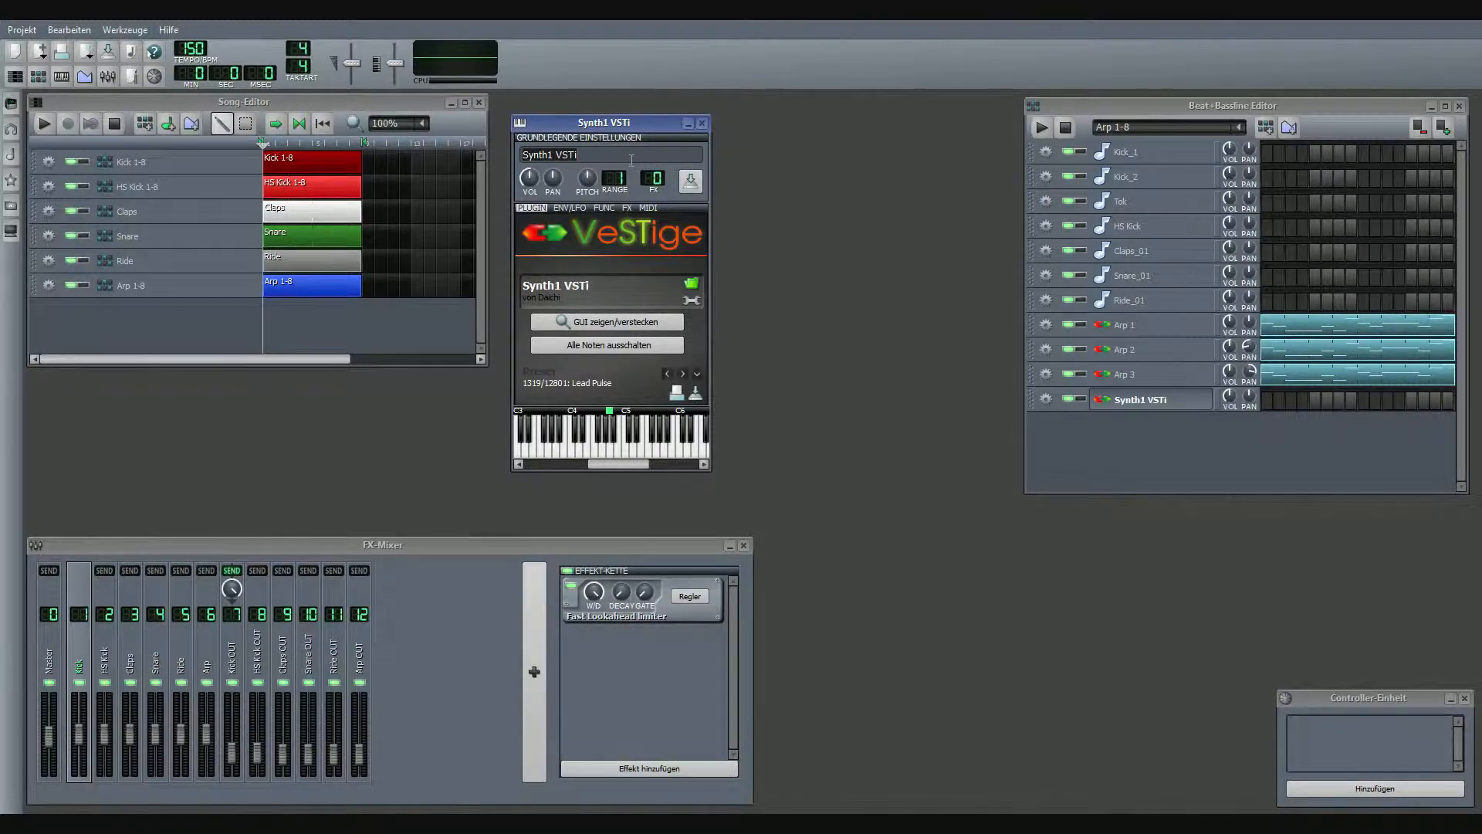
text(L)
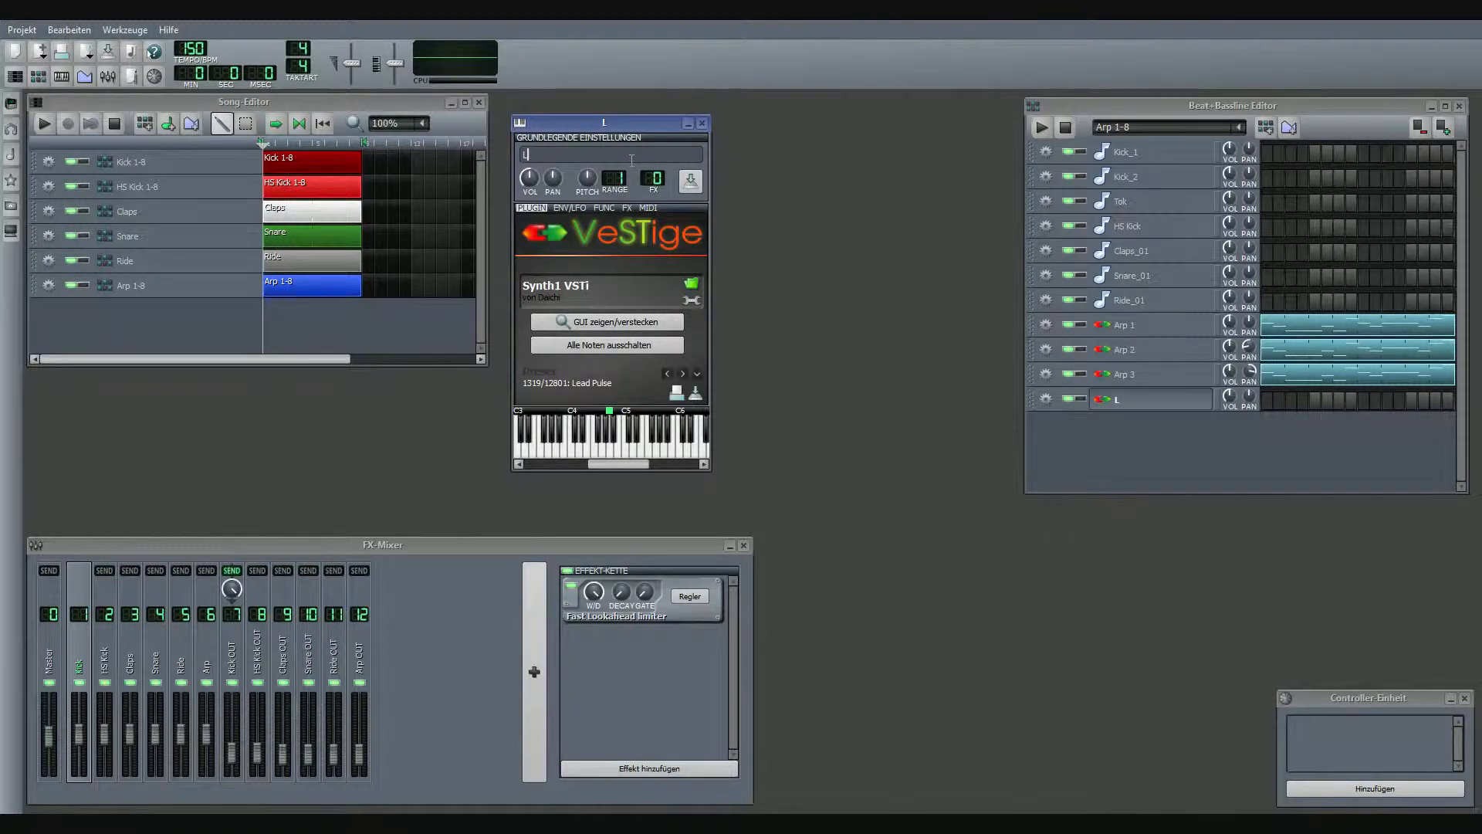
text(ead 1)
Step: Add a new channel to the FX-Mixer and name it "Lead"
click(460, 635)
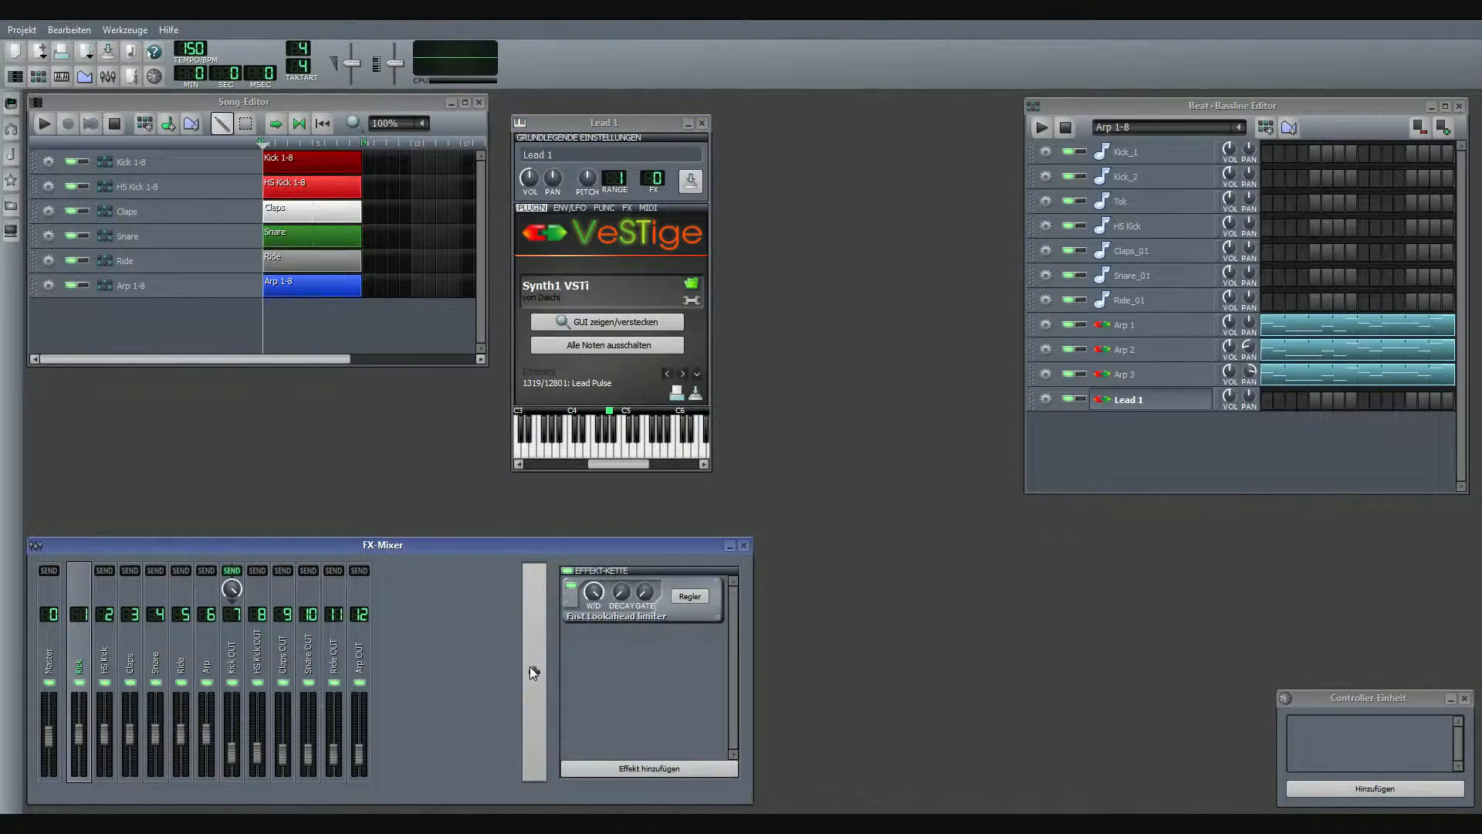
click(535, 640)
double_click(386, 654)
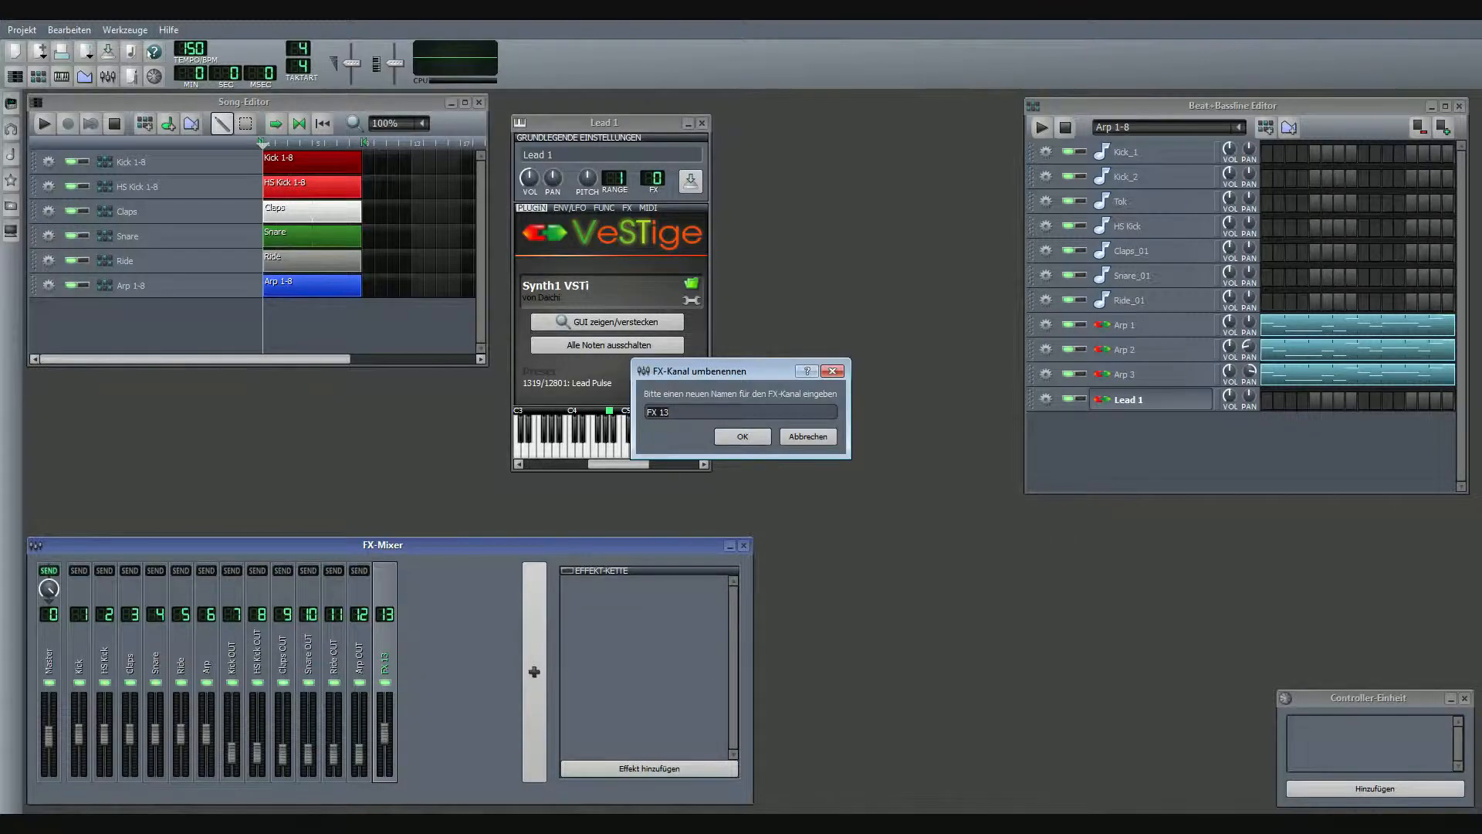
text(L)
key(Return)
Step: Add another channel to the FX-Mixer and name it "Lead OUT"
click(536, 660)
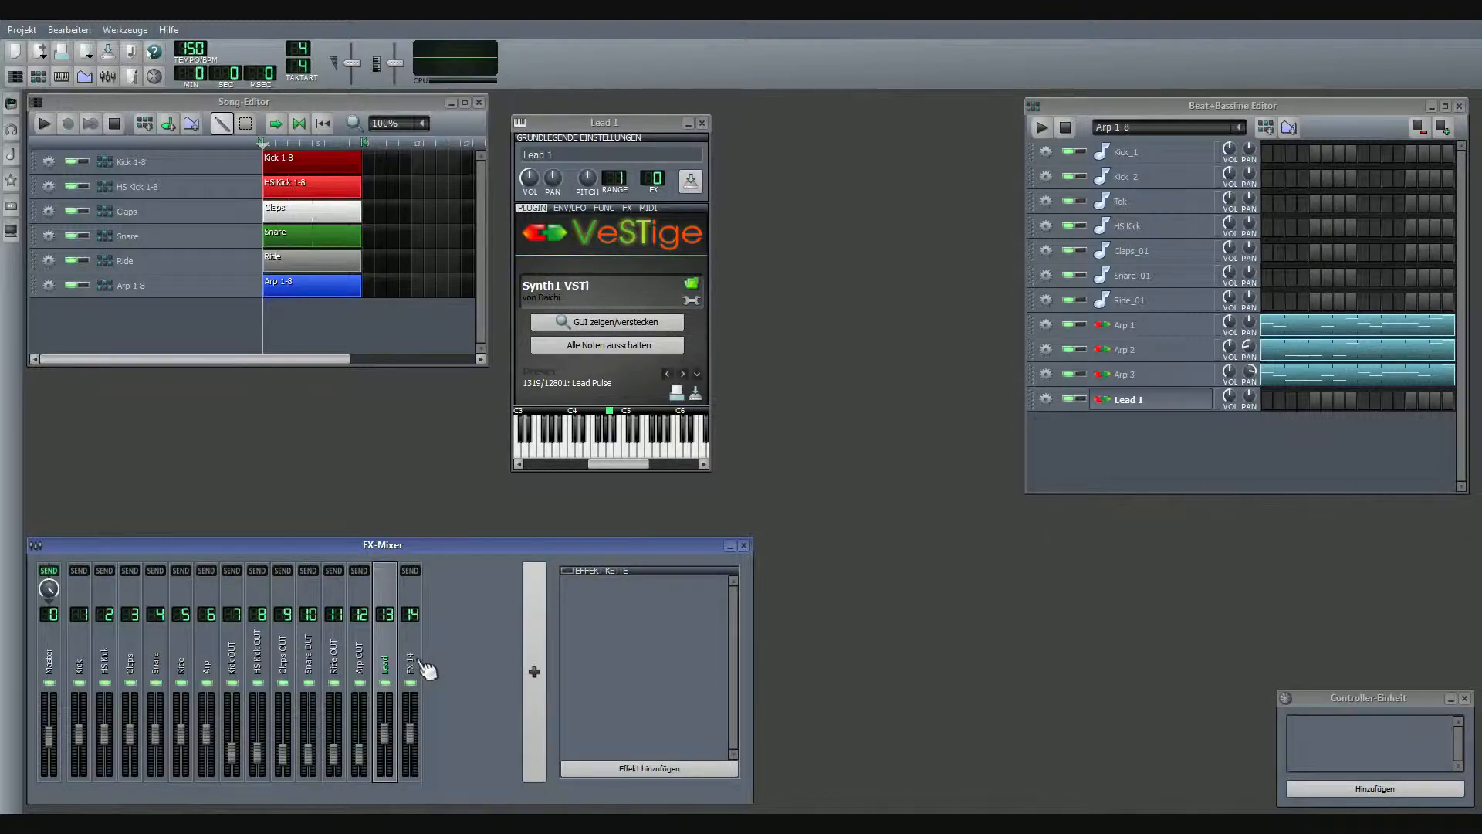
double_click(420, 665)
text(Lead OUT)
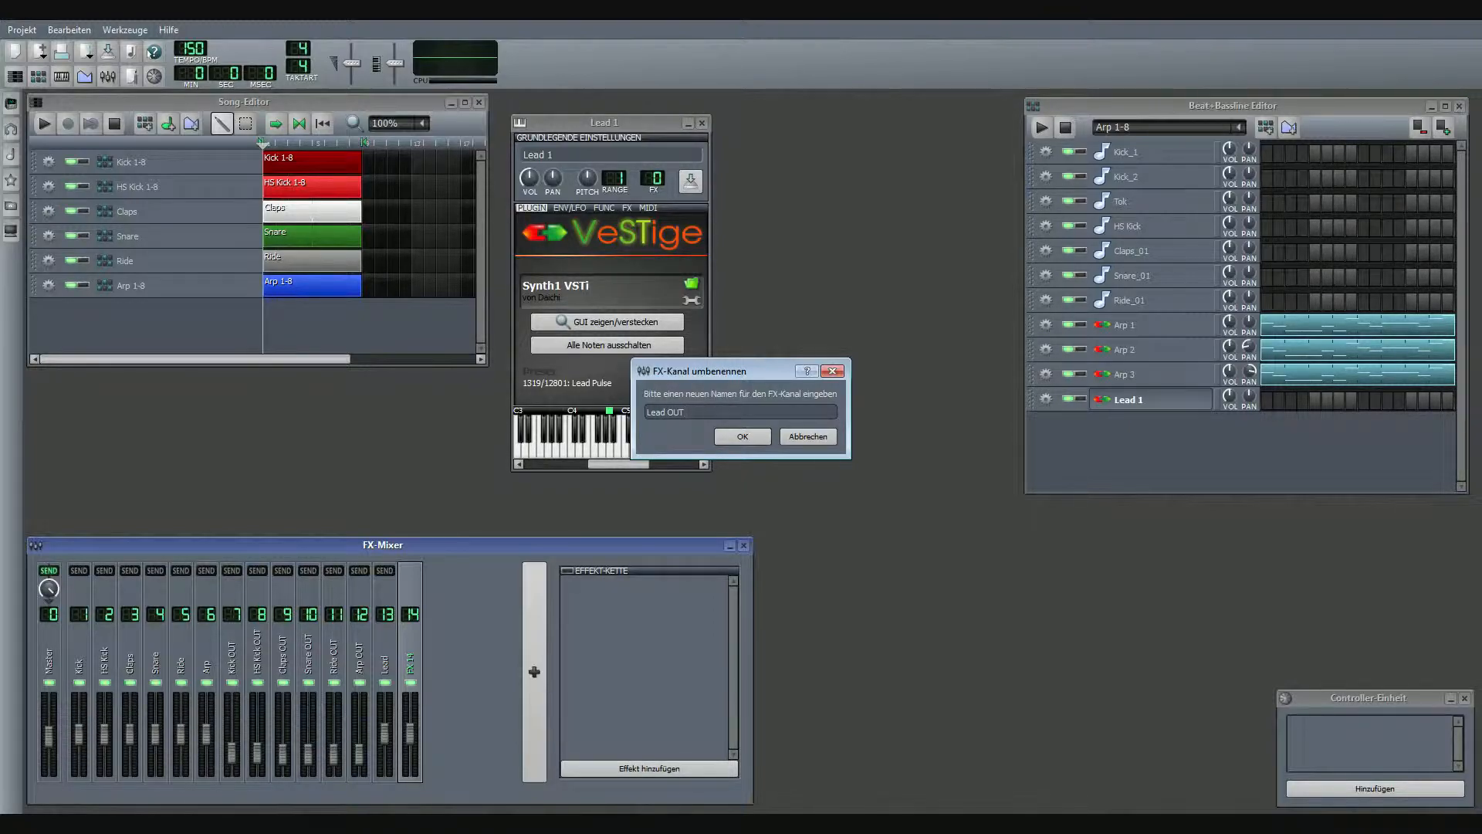
key(Return)
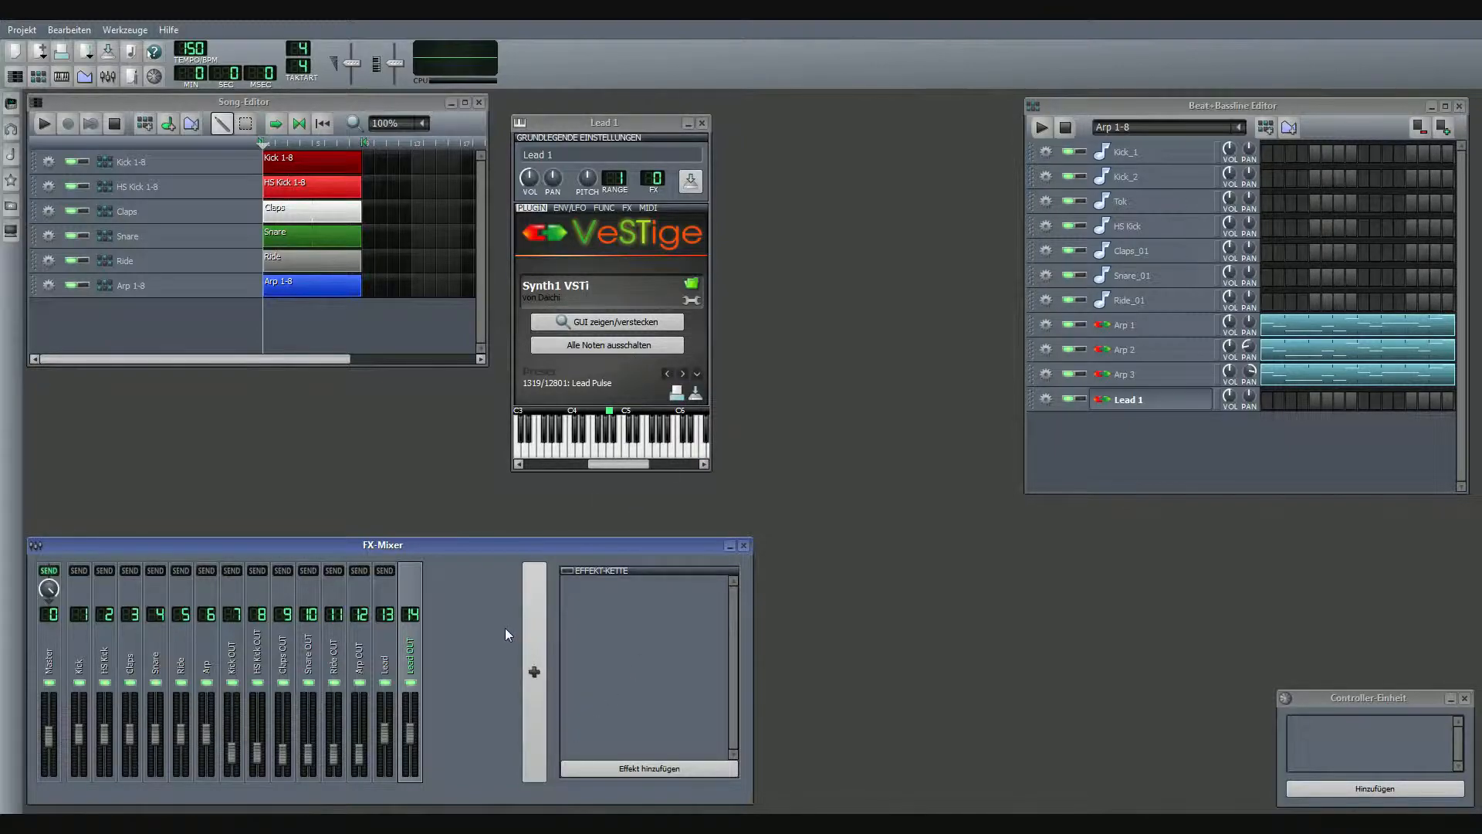
Step: Move the Lead mixer channel left to position 7, directly after the Arp channel
click(388, 665)
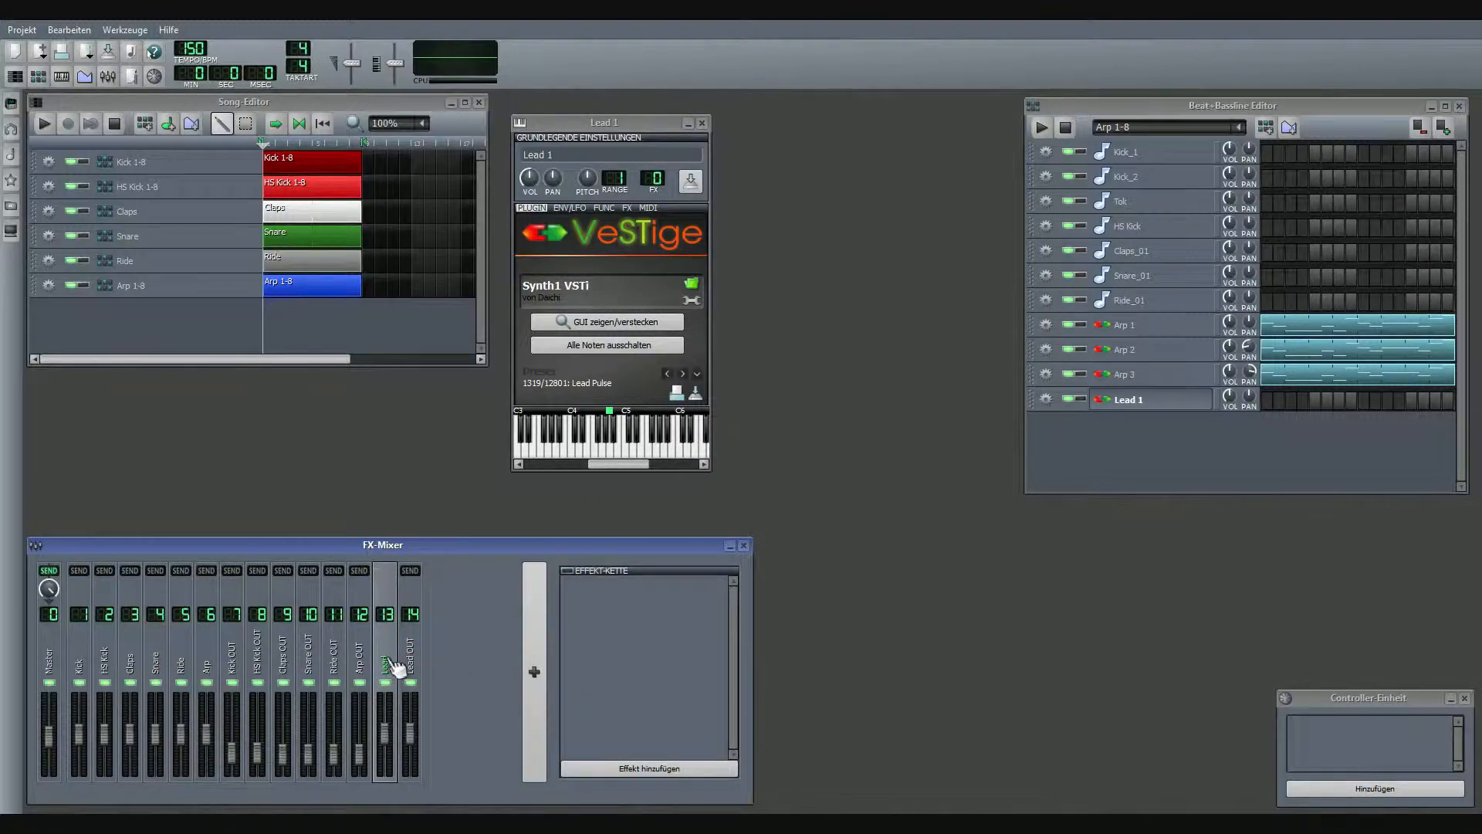
right_click(387, 658)
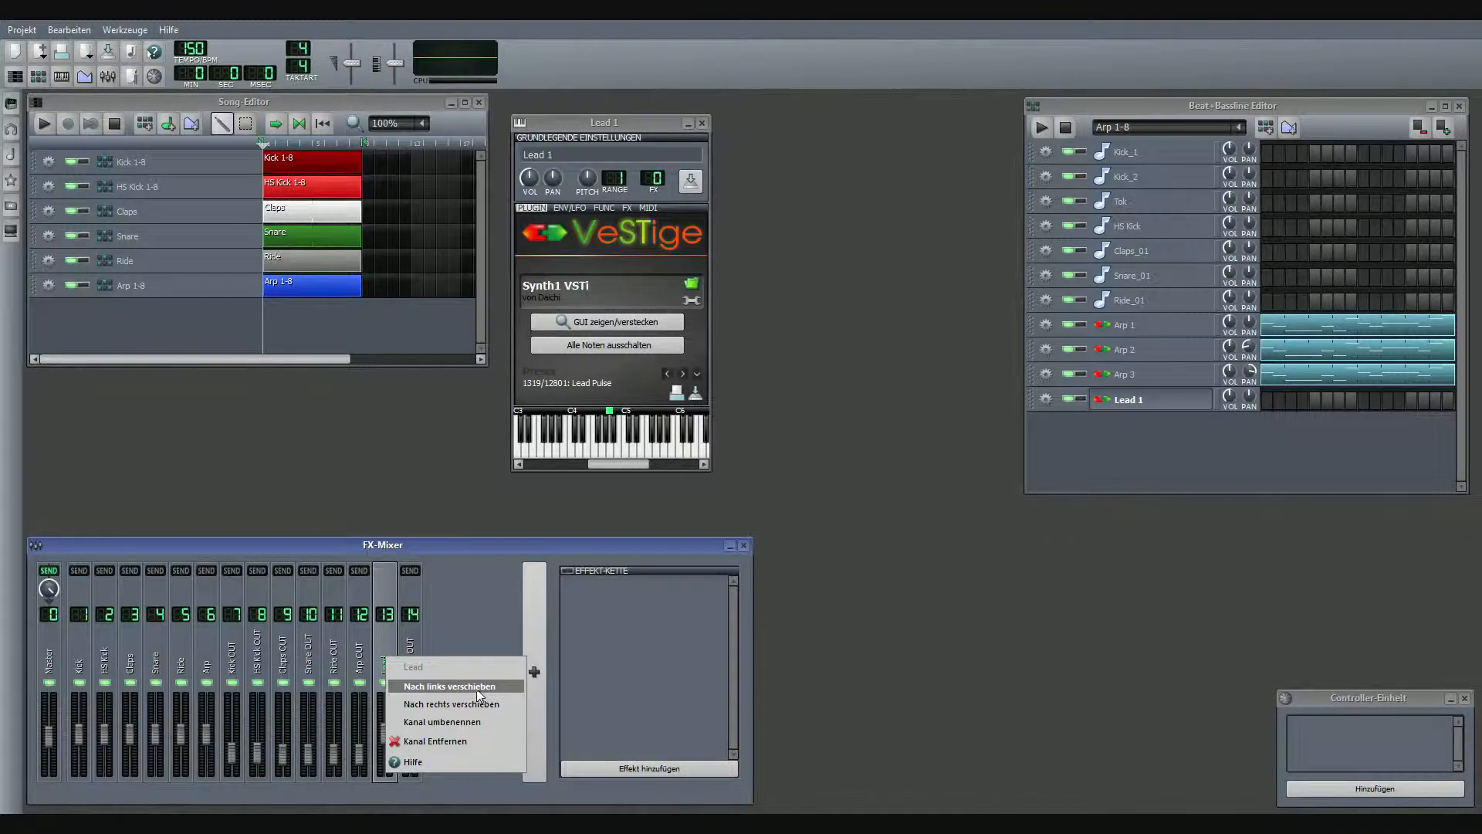
click(486, 610)
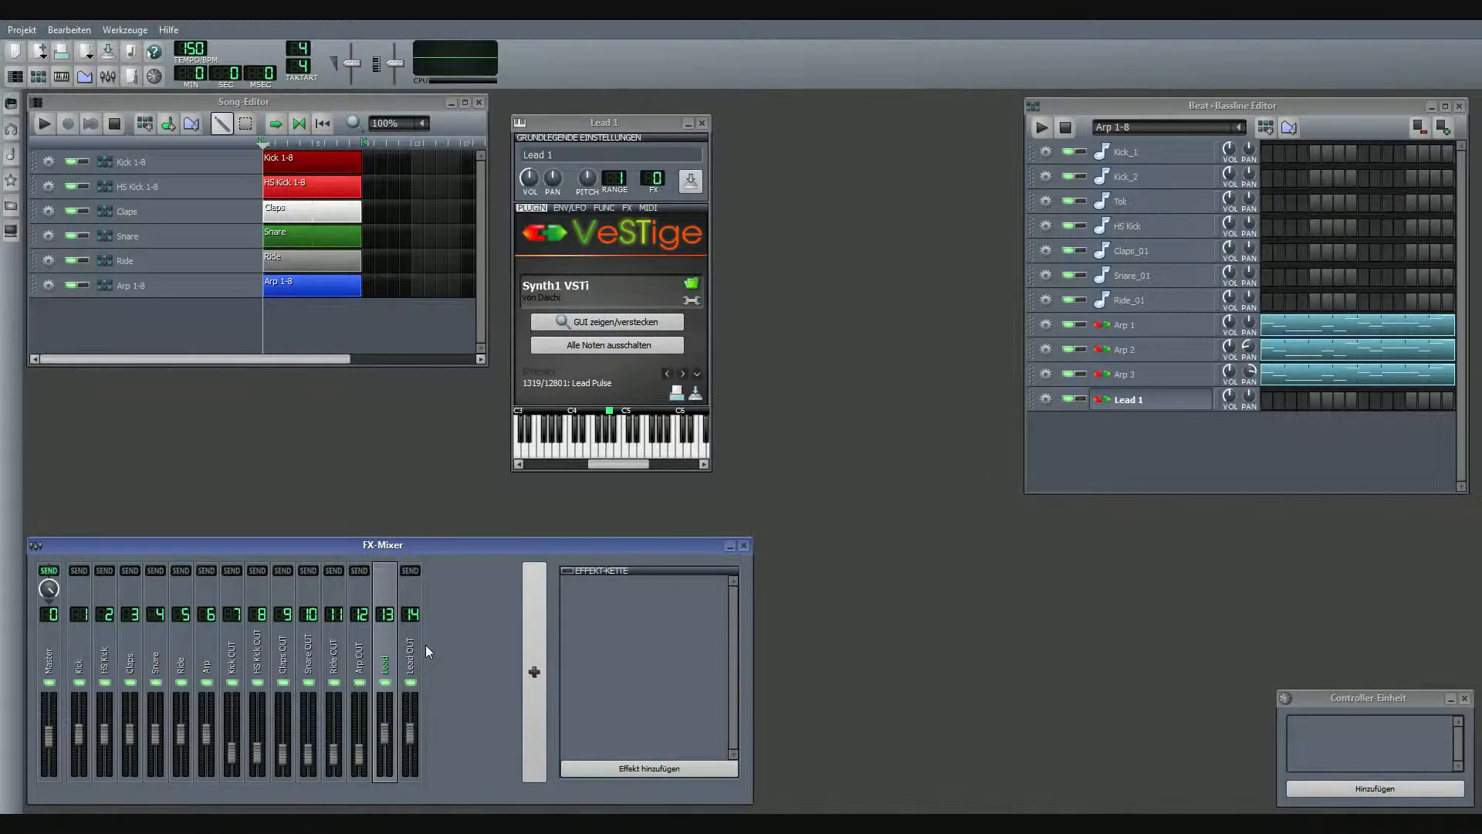
right_click(388, 655)
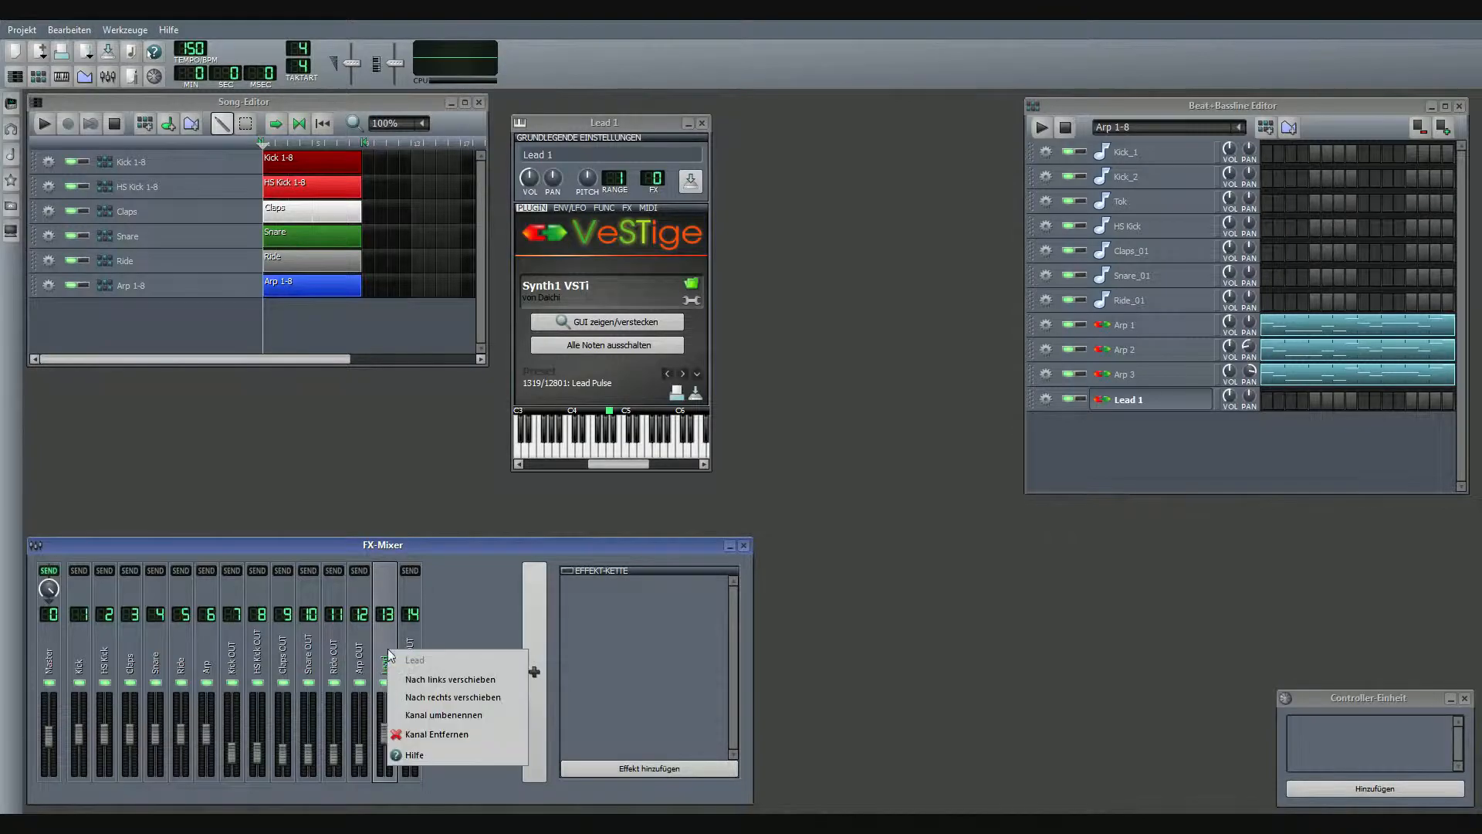
click(450, 679)
right_click(359, 655)
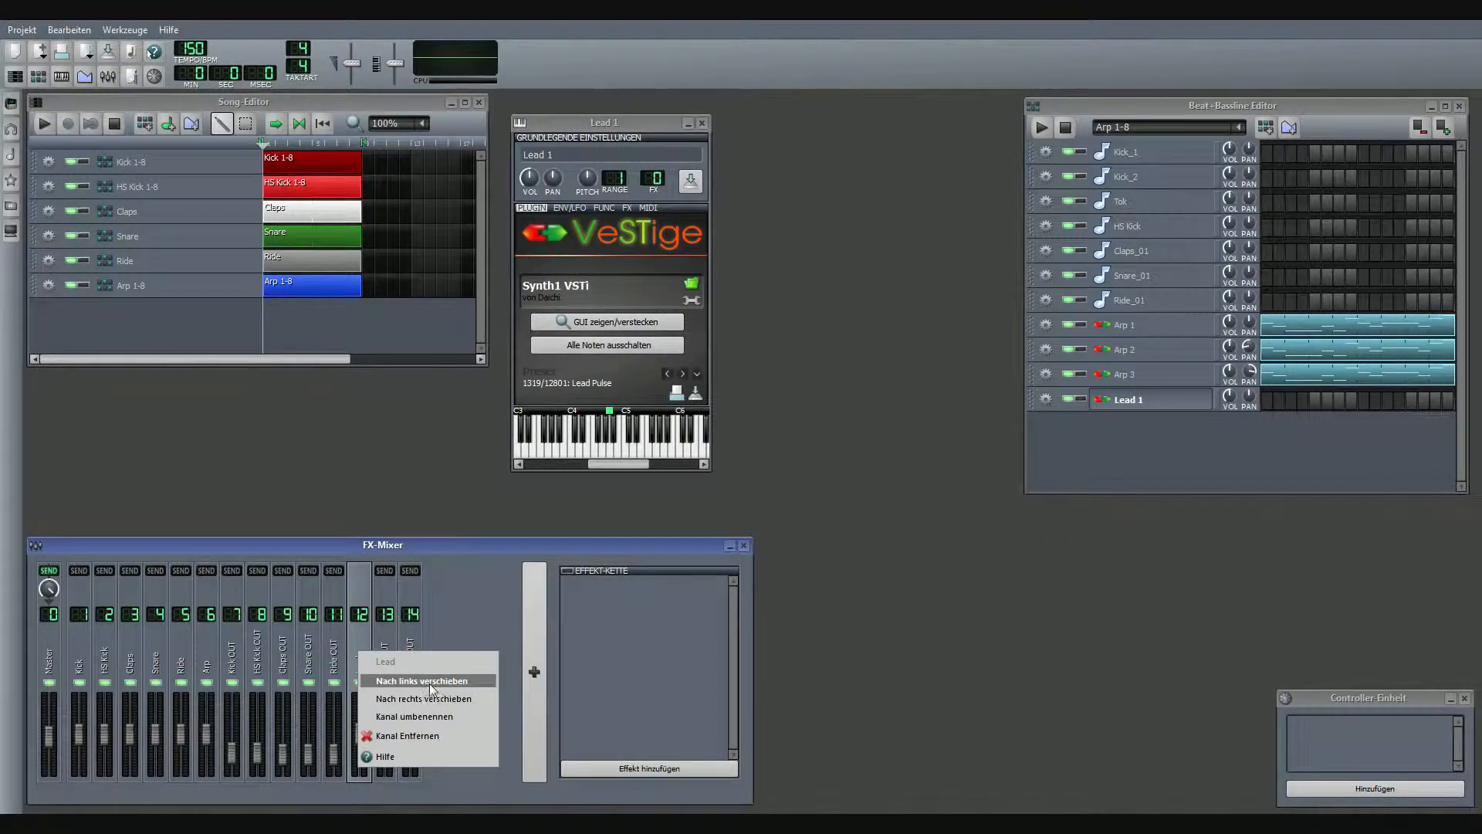
click(430, 682)
right_click(334, 655)
click(423, 680)
right_click(311, 653)
click(359, 680)
right_click(286, 652)
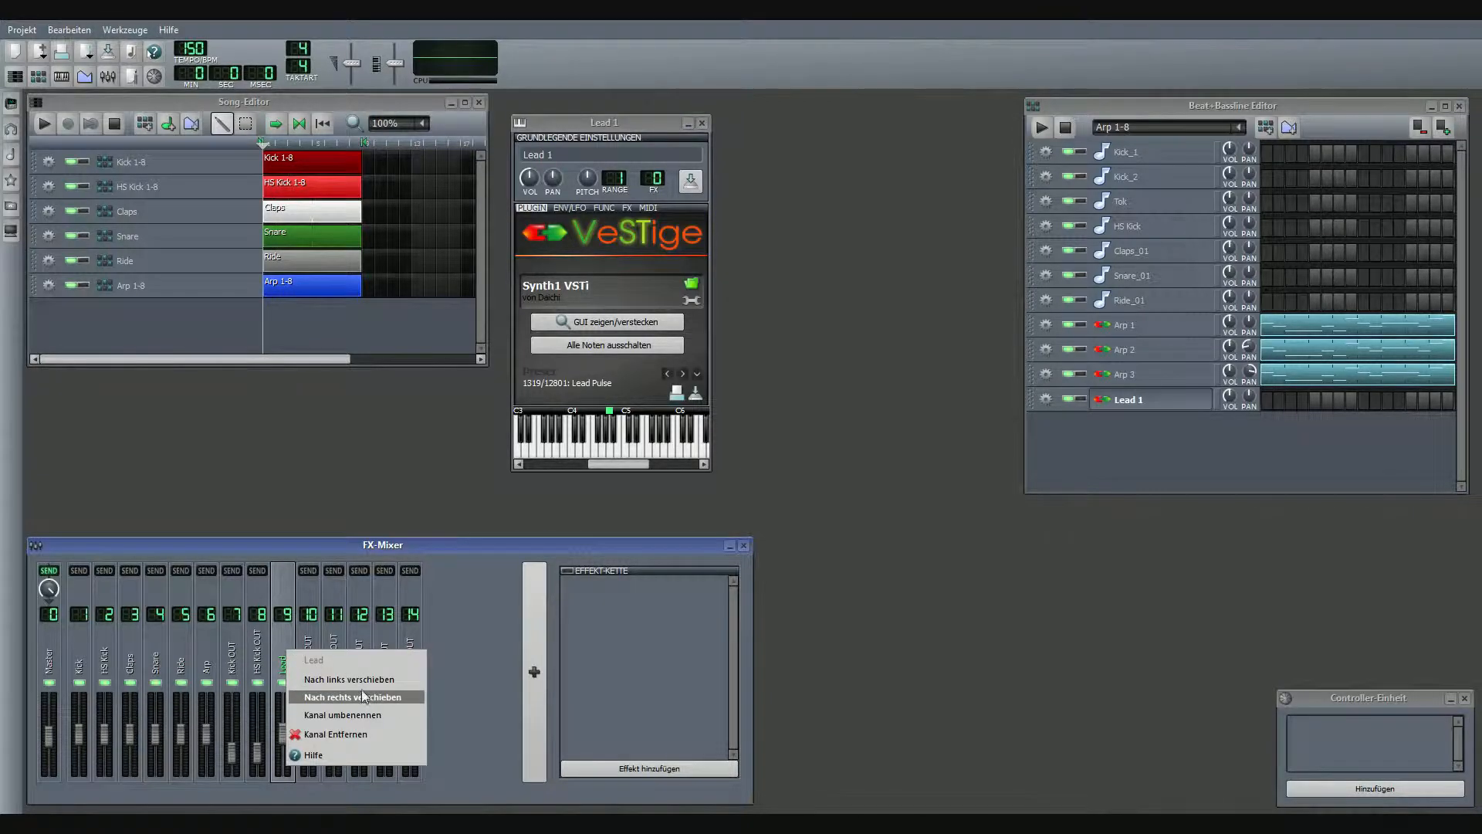
click(351, 679)
right_click(260, 654)
click(328, 681)
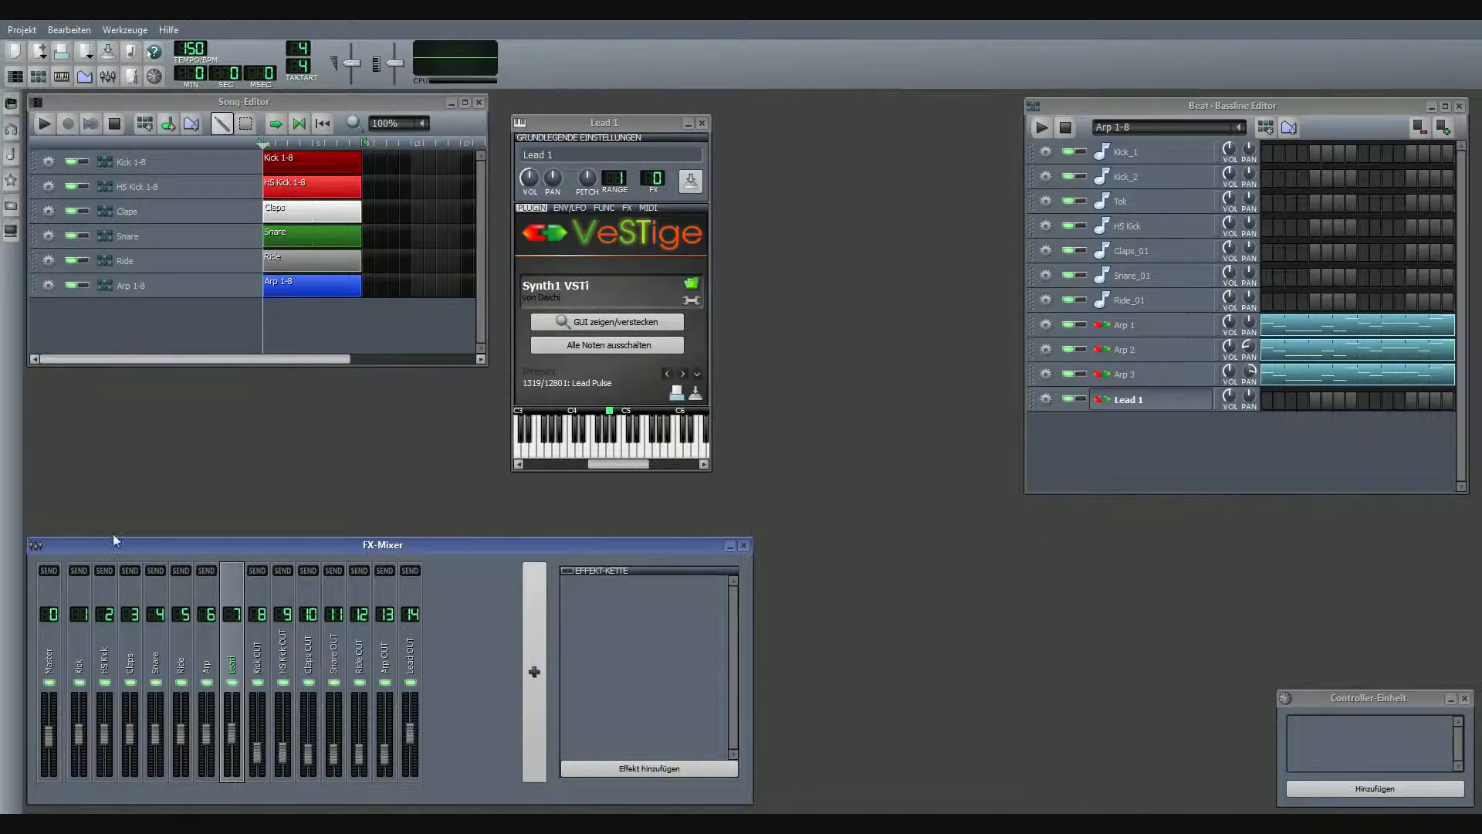
Step: Route the Lead mixer channel to Lead OUT instead of Master
click(410, 570)
click(209, 665)
Step: Add the LADSPA Fast Lookahead limiter to the Lead channel's effect chain
click(239, 662)
click(610, 769)
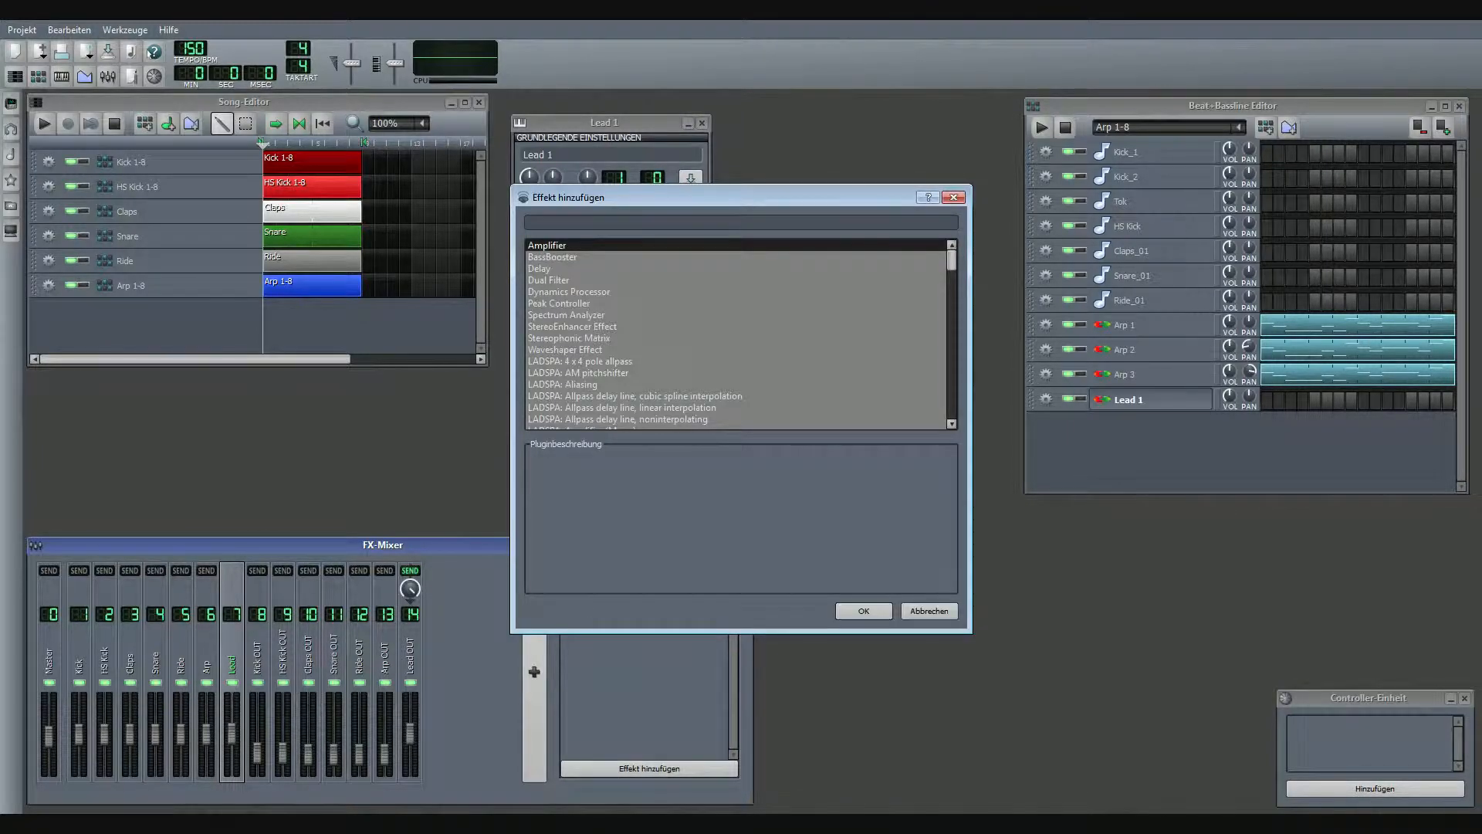
text(Fas)
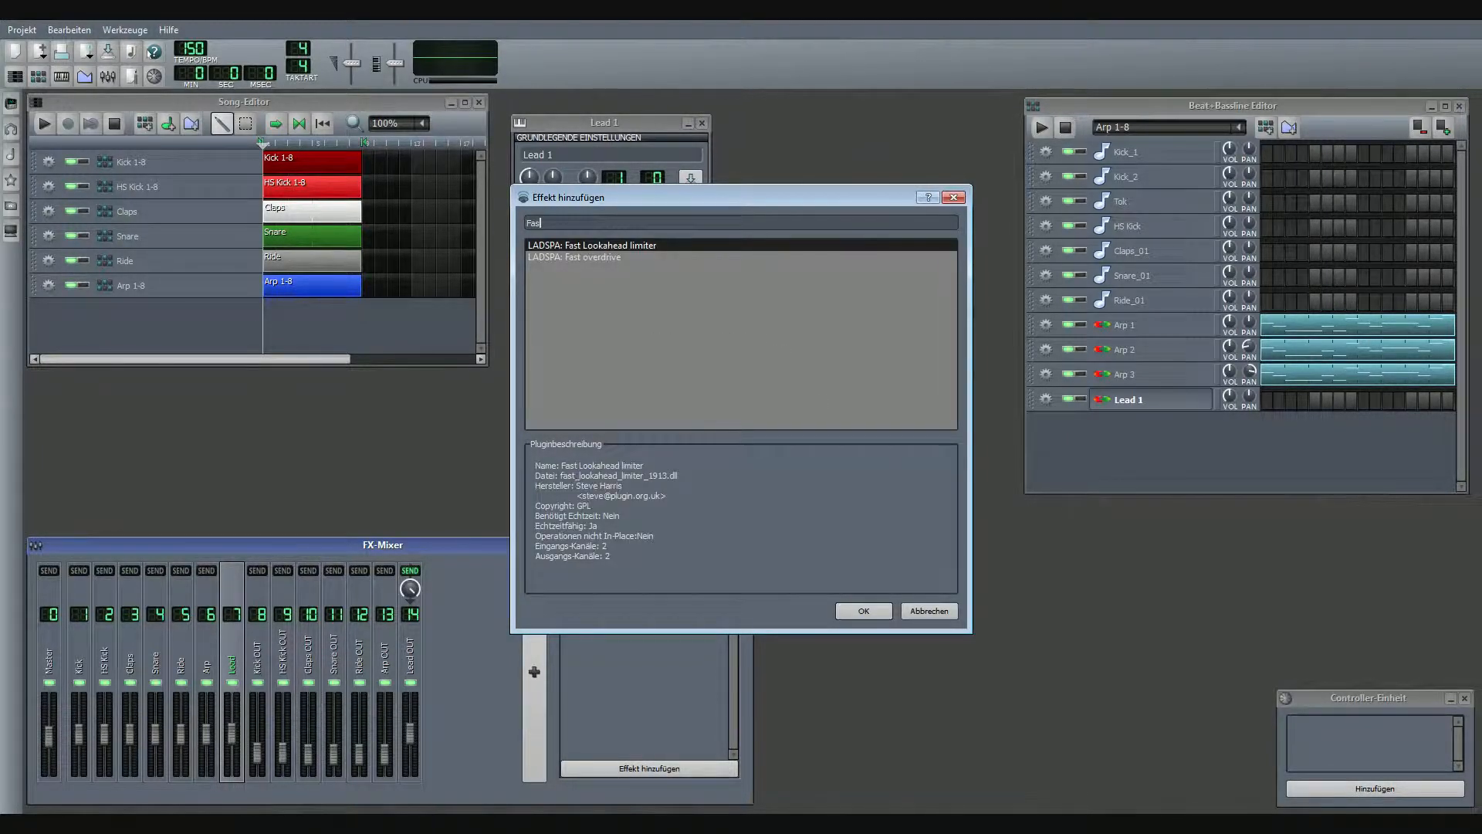
key(Return)
Step: Sync the limiter's release time to a quarter note (Viertelnote) and close its controls
right_click(762, 209)
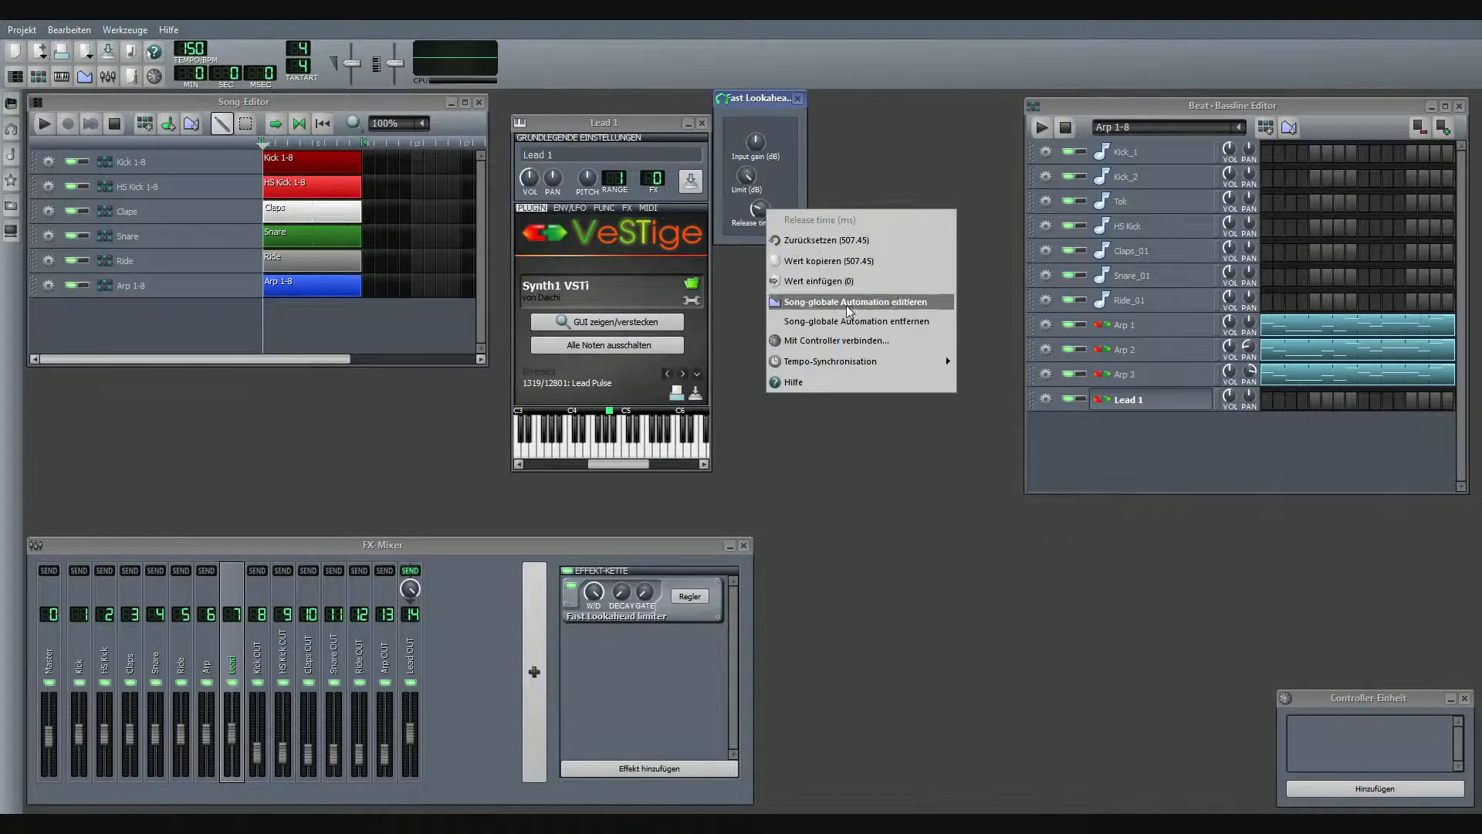
mouse_move(852, 363)
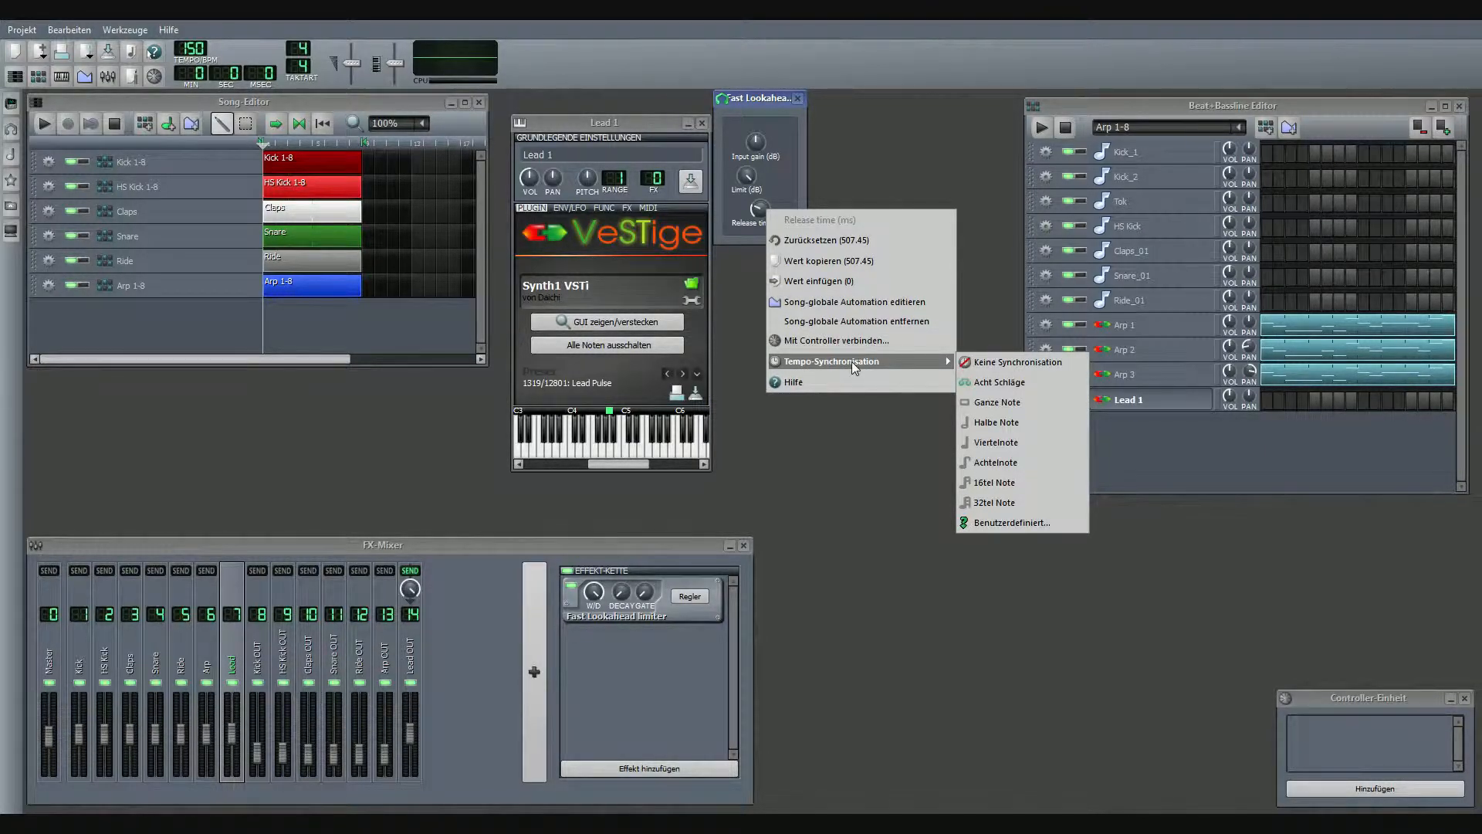
click(1008, 445)
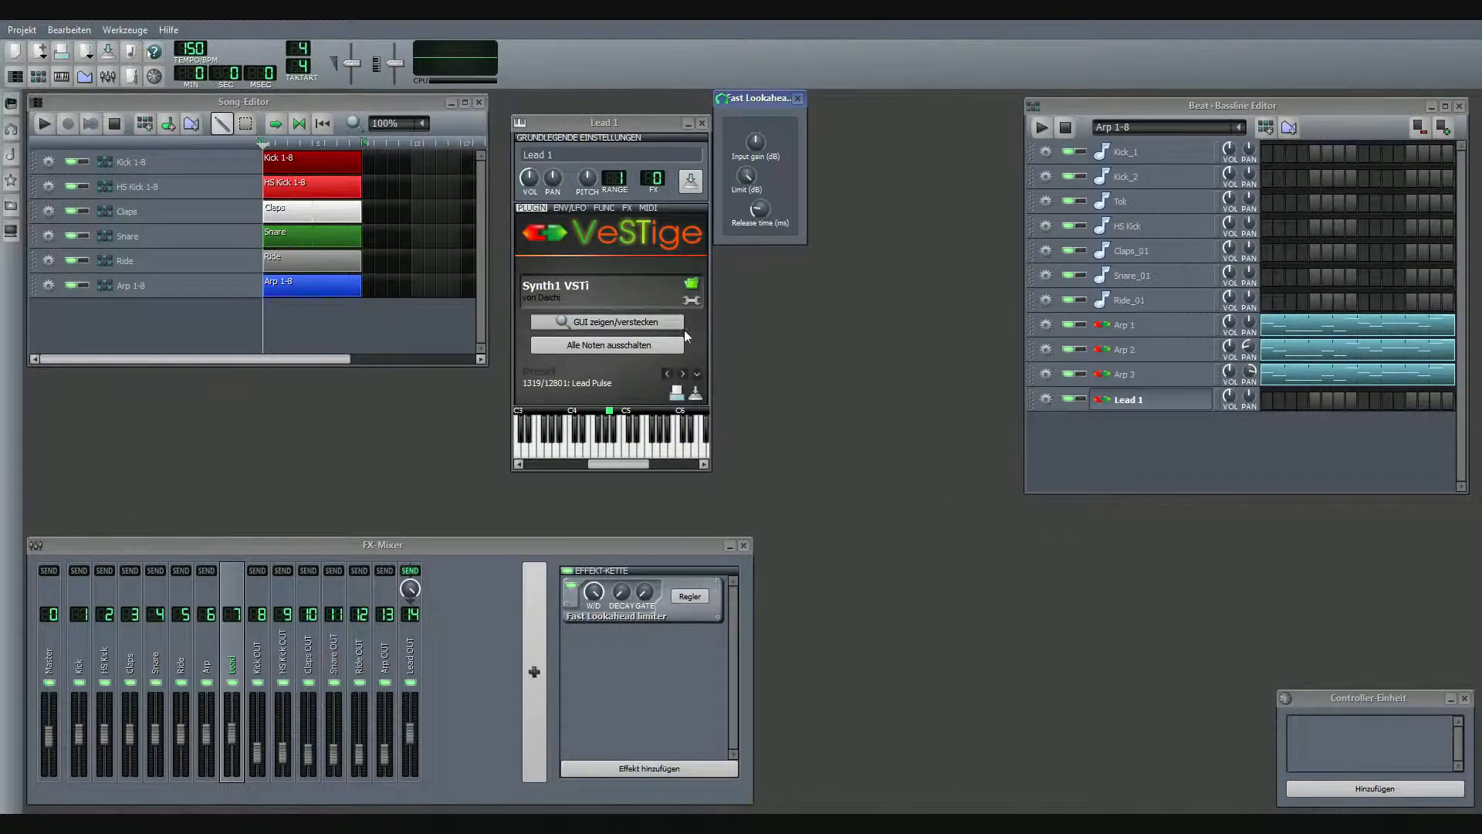
click(690, 596)
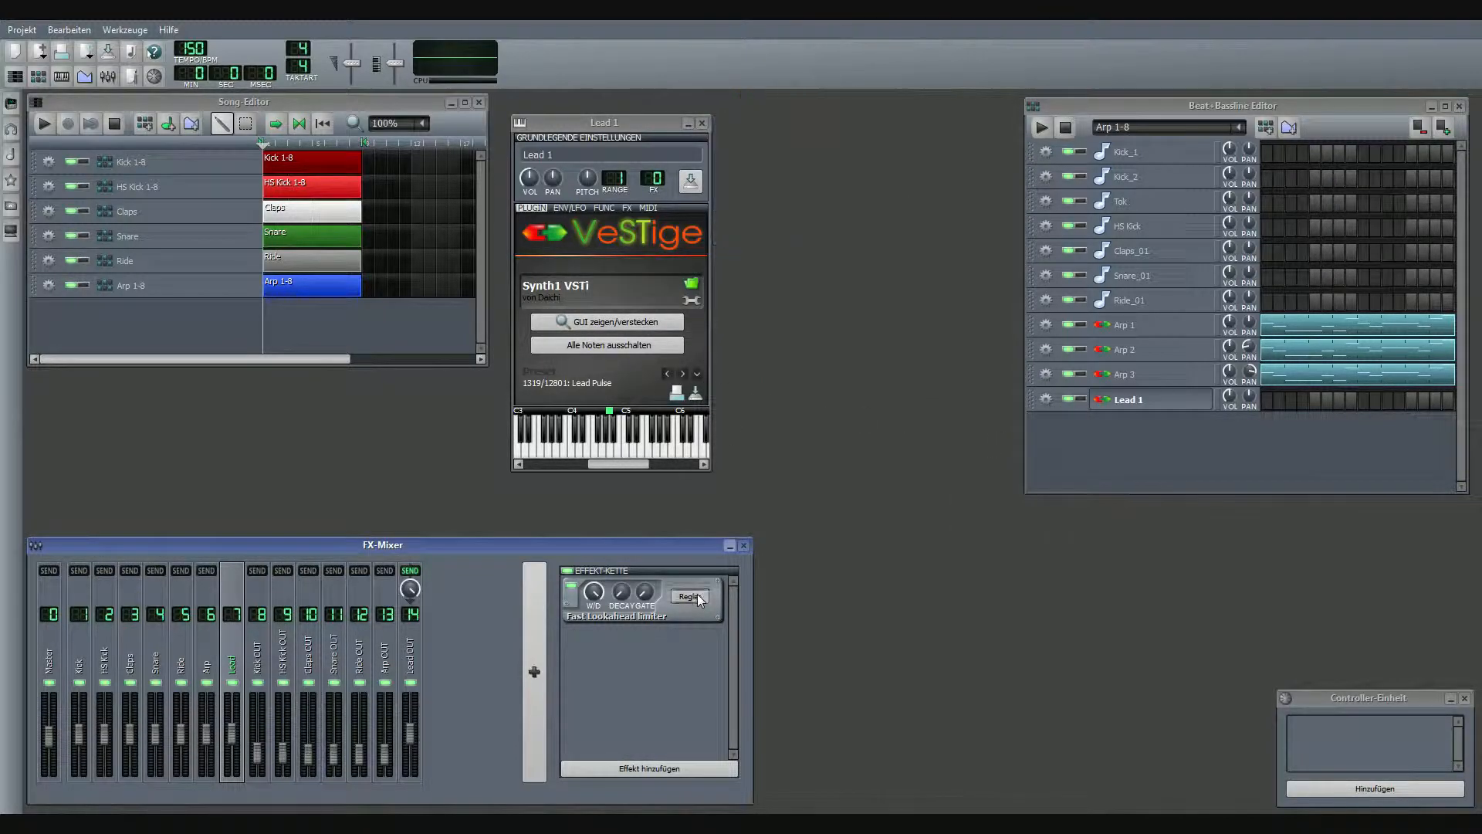
Step: Change the FX channel assignment of the Lead 1 instrument and close its window
click(637, 122)
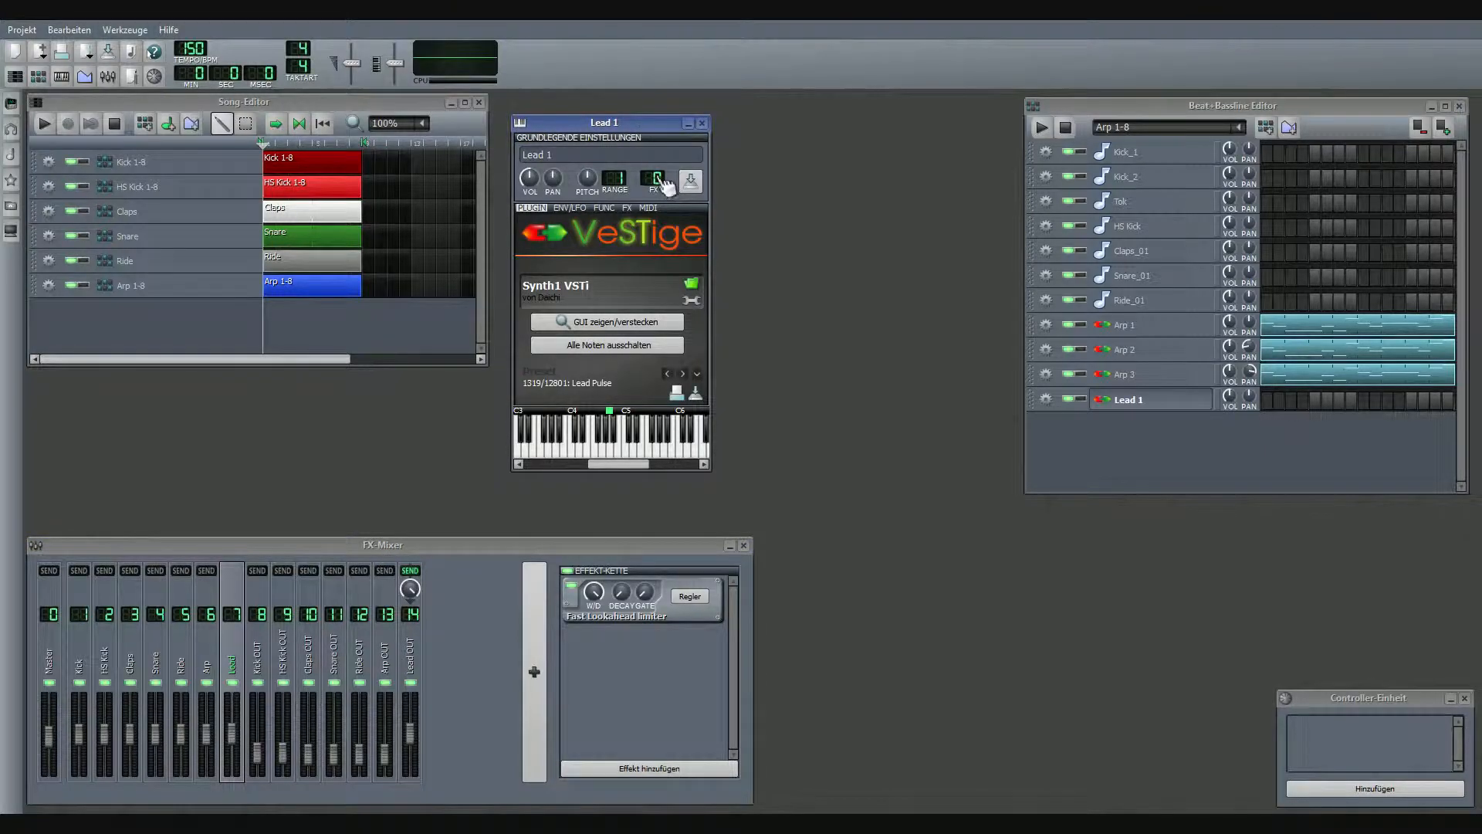
drag(662, 181, 671, 190)
click(1169, 407)
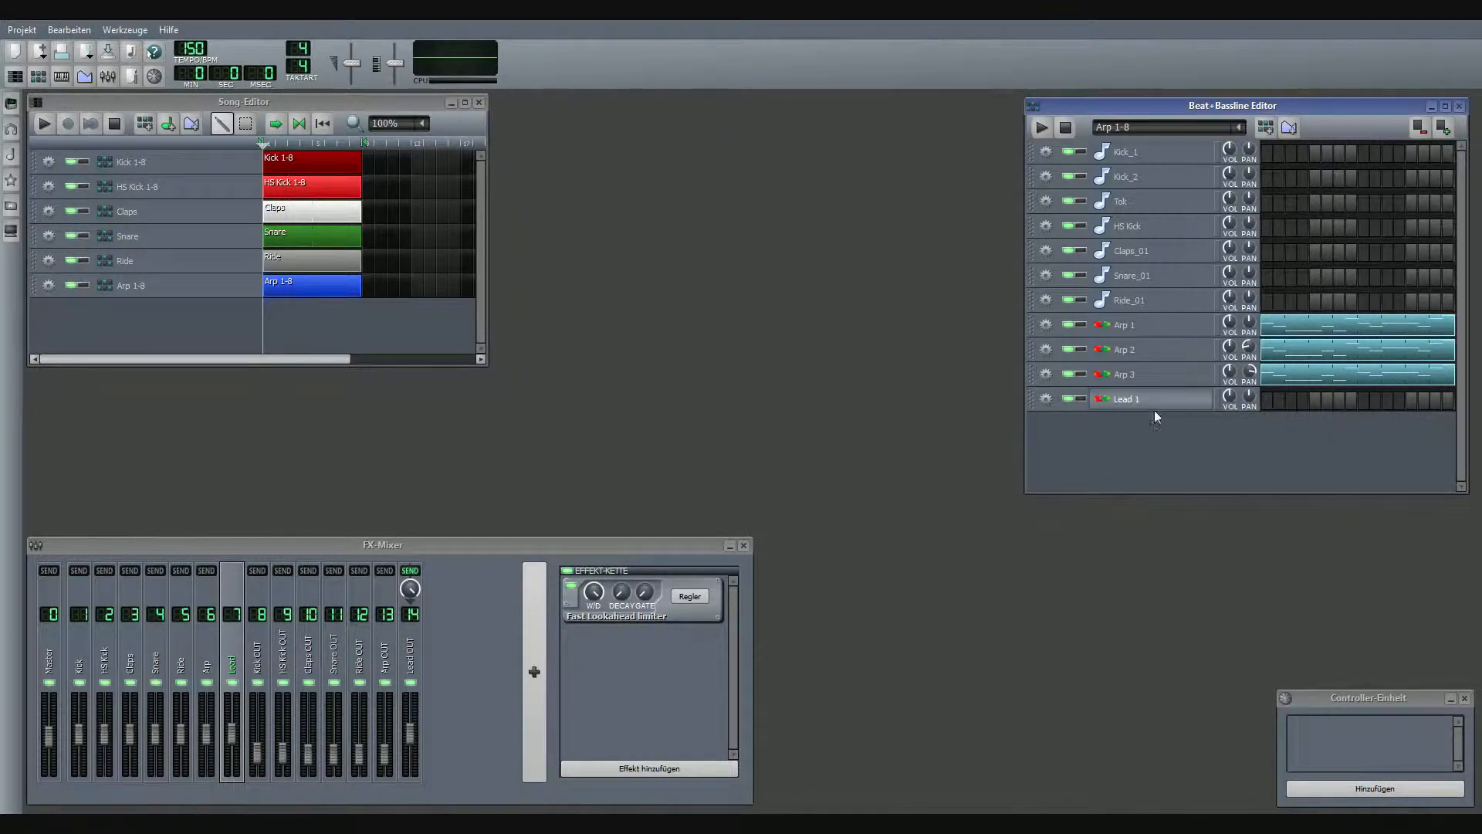
Step: Save the project and add a new Beat/Bassline track to the Song Editor
click(22, 29)
click(74, 106)
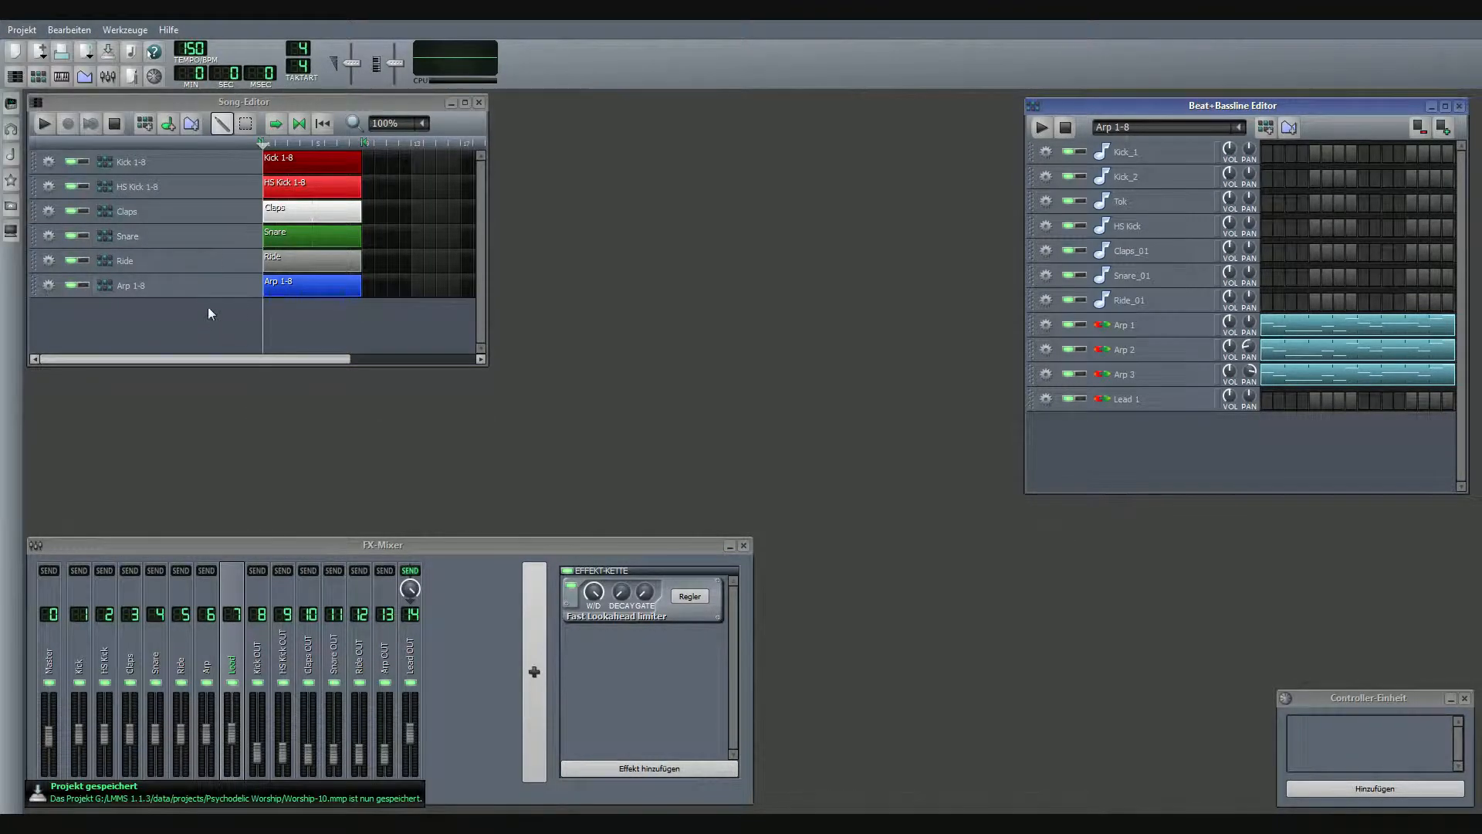
click(150, 124)
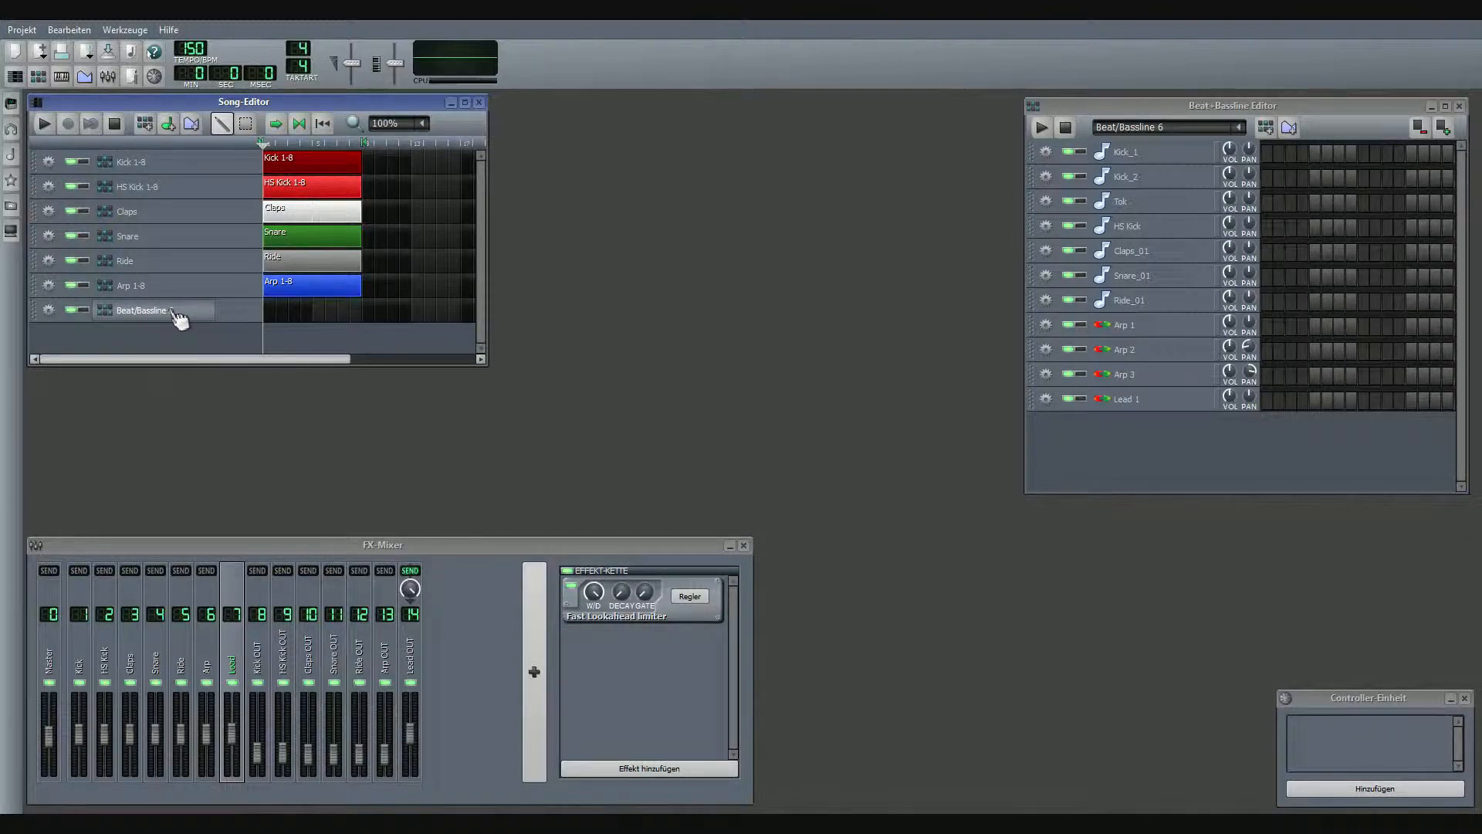
Step: Rename the new Beat/Bassline track as Lead 1-8 and open its Lead 1 pattern in the piano roll
double_click(174, 311)
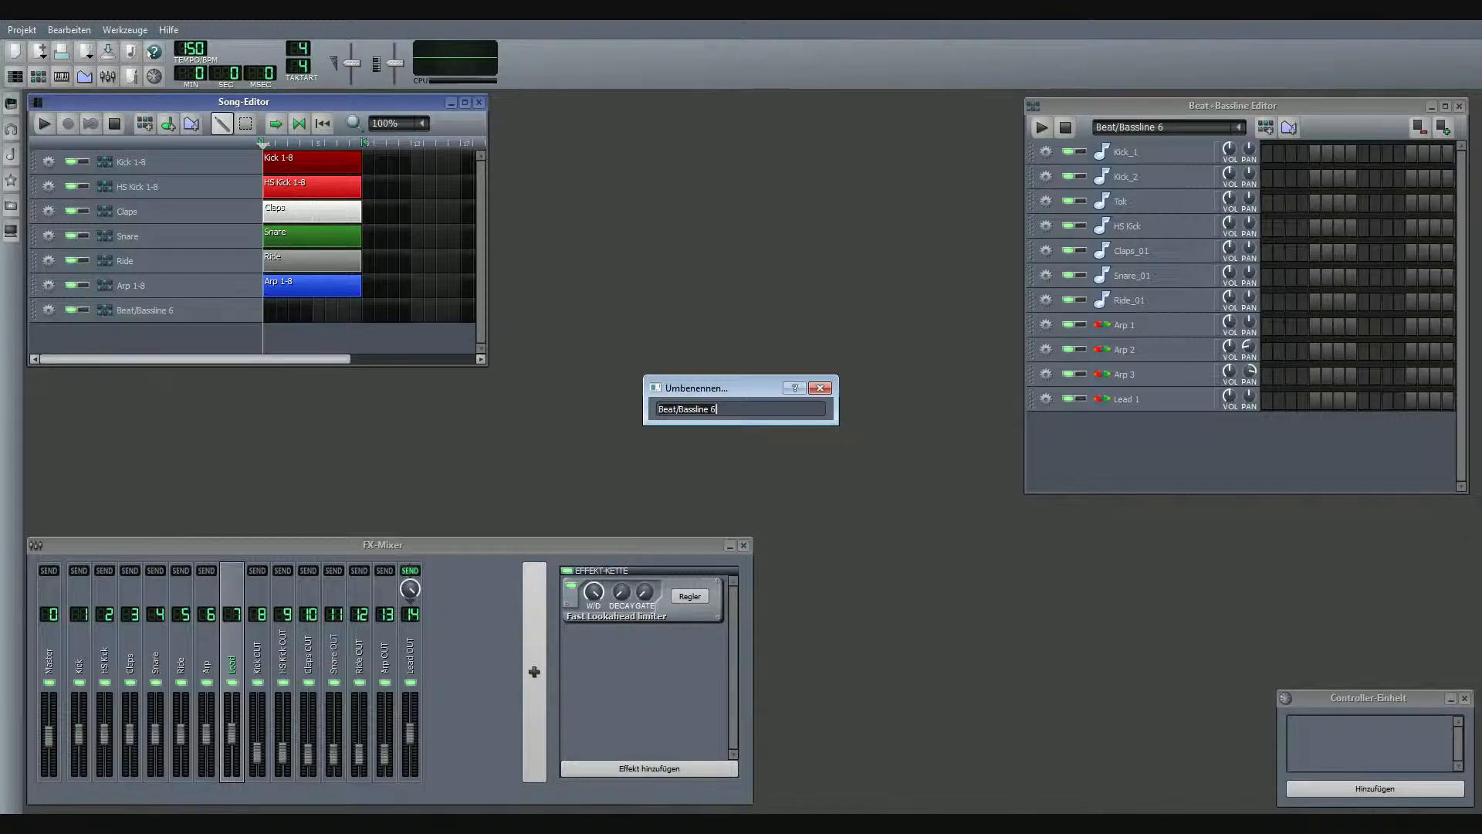
text(Lead 1-8)
key(Return)
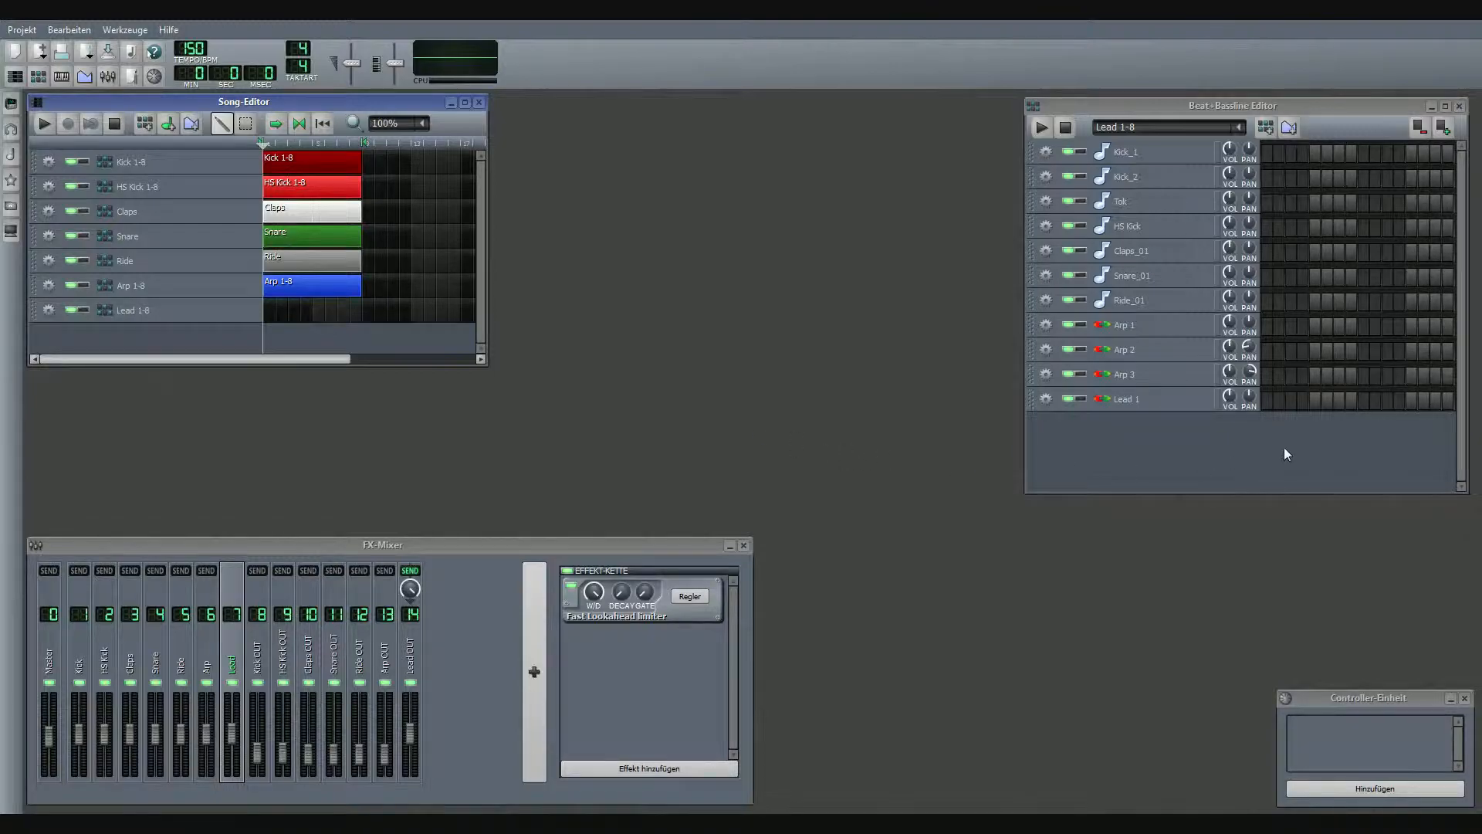
right_click(1323, 403)
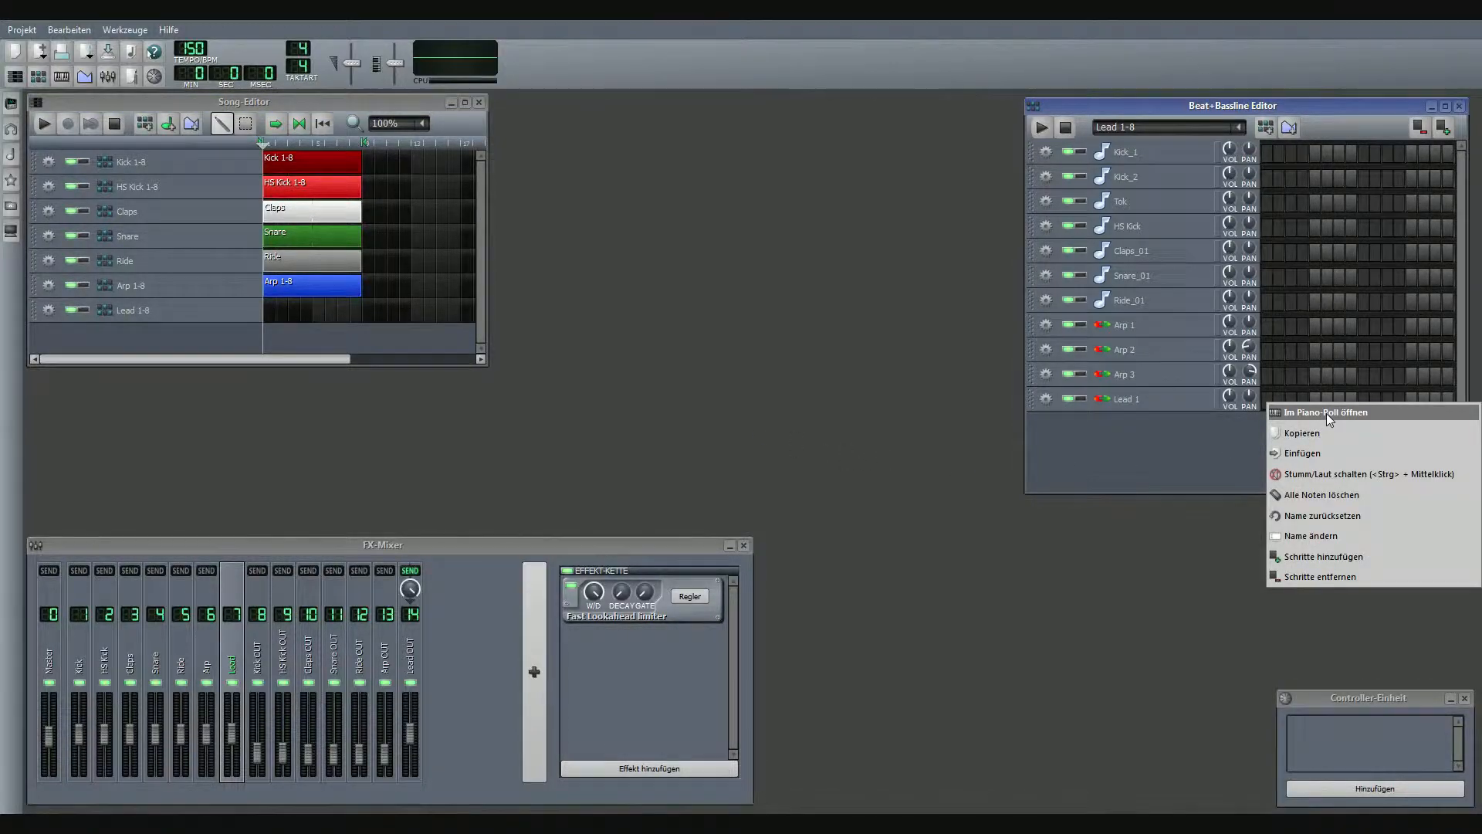
click(1326, 413)
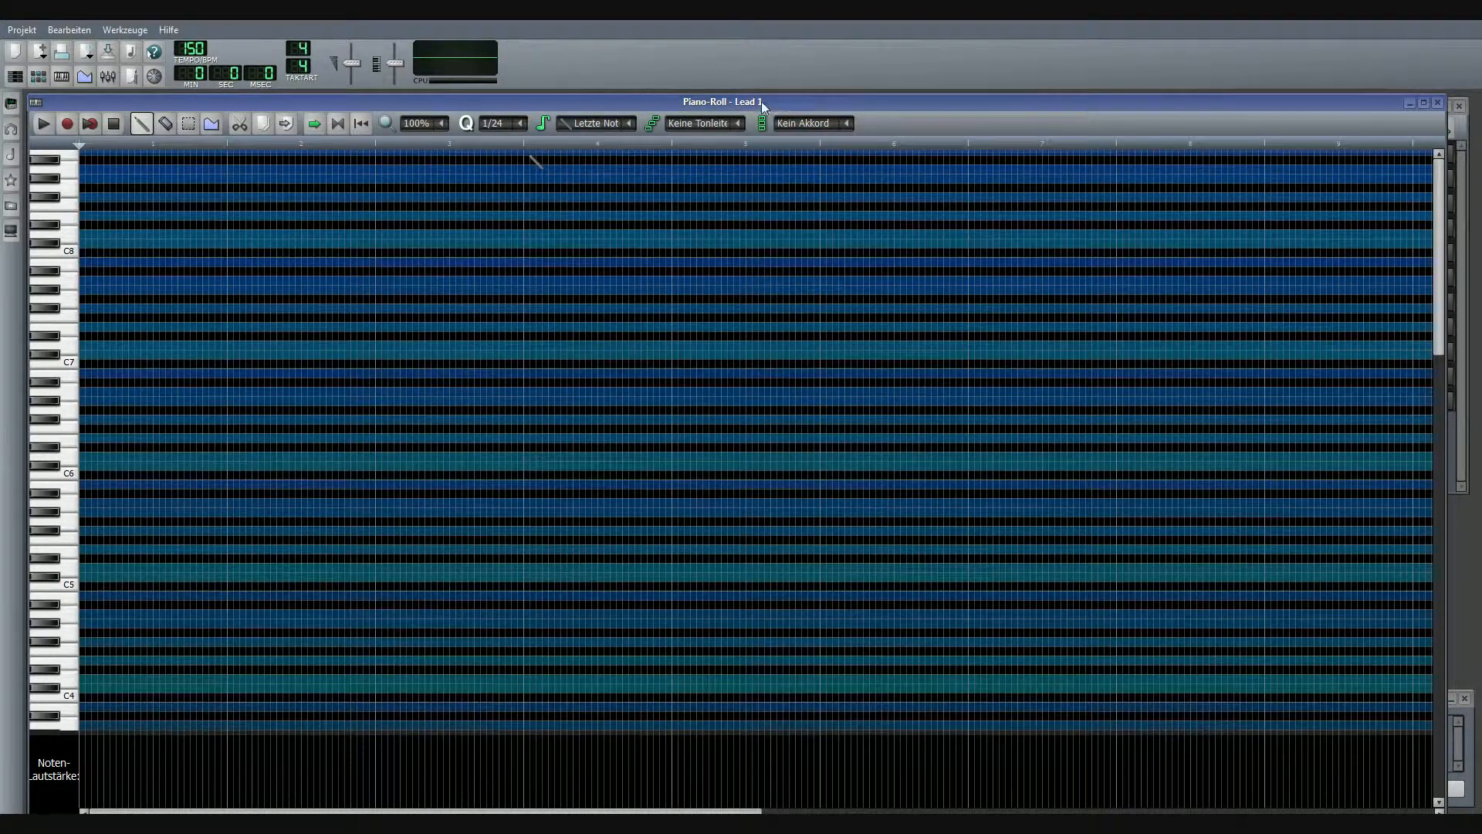
Step: Try the Dur scale in the piano roll and set the scale back to Keine Tonleiter
click(744, 125)
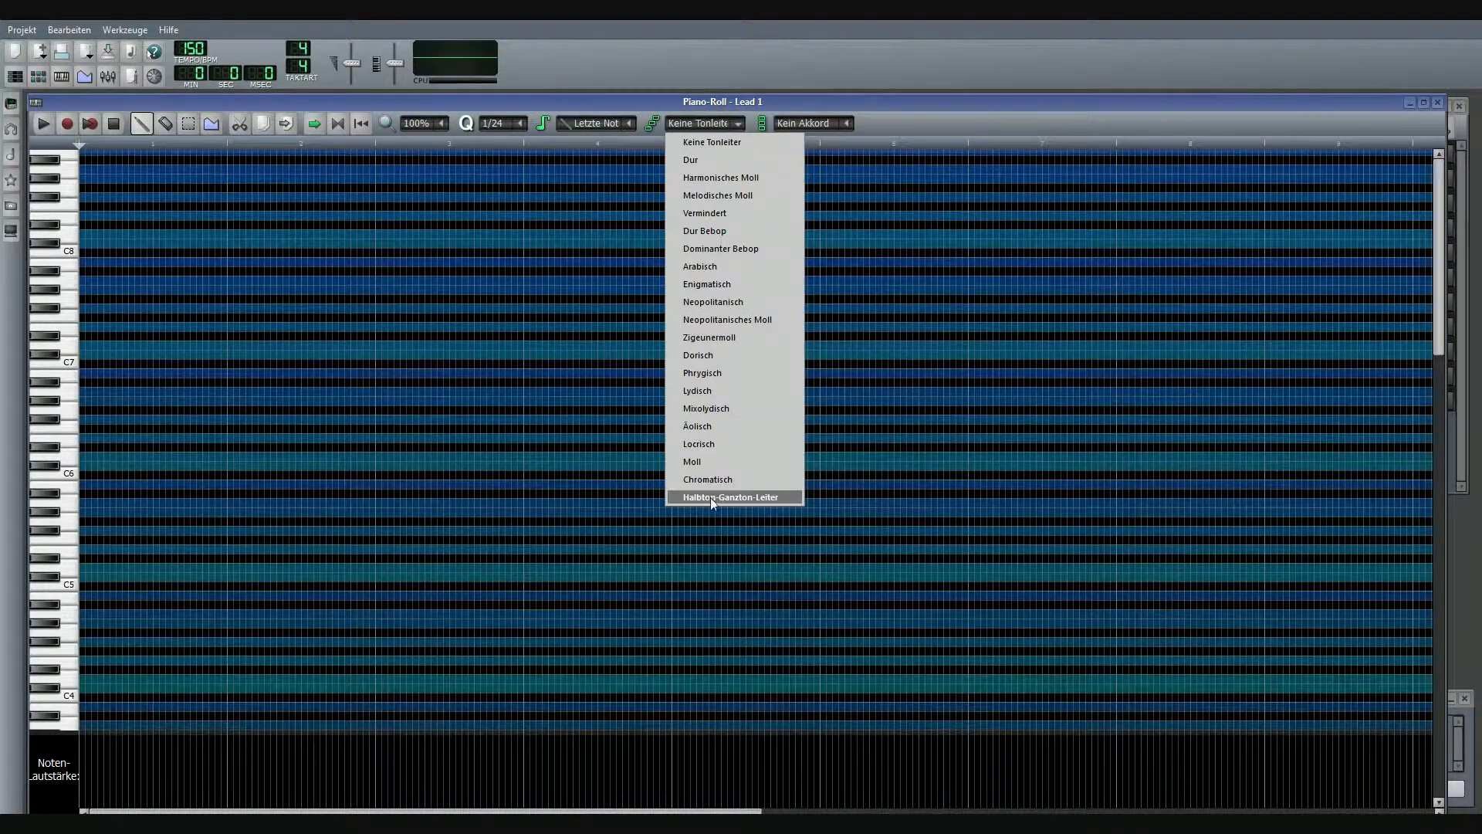
click(715, 160)
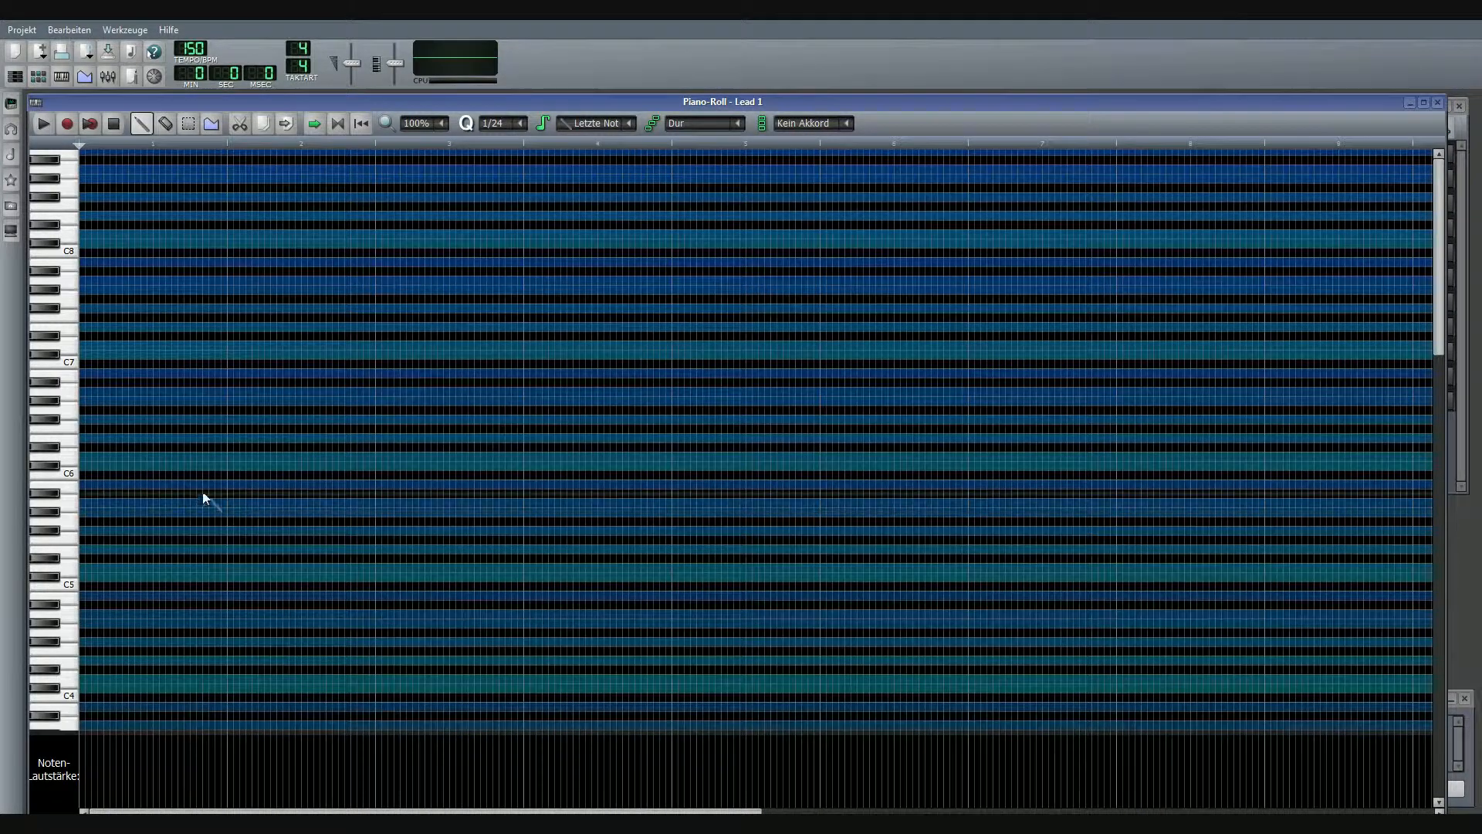
click(739, 122)
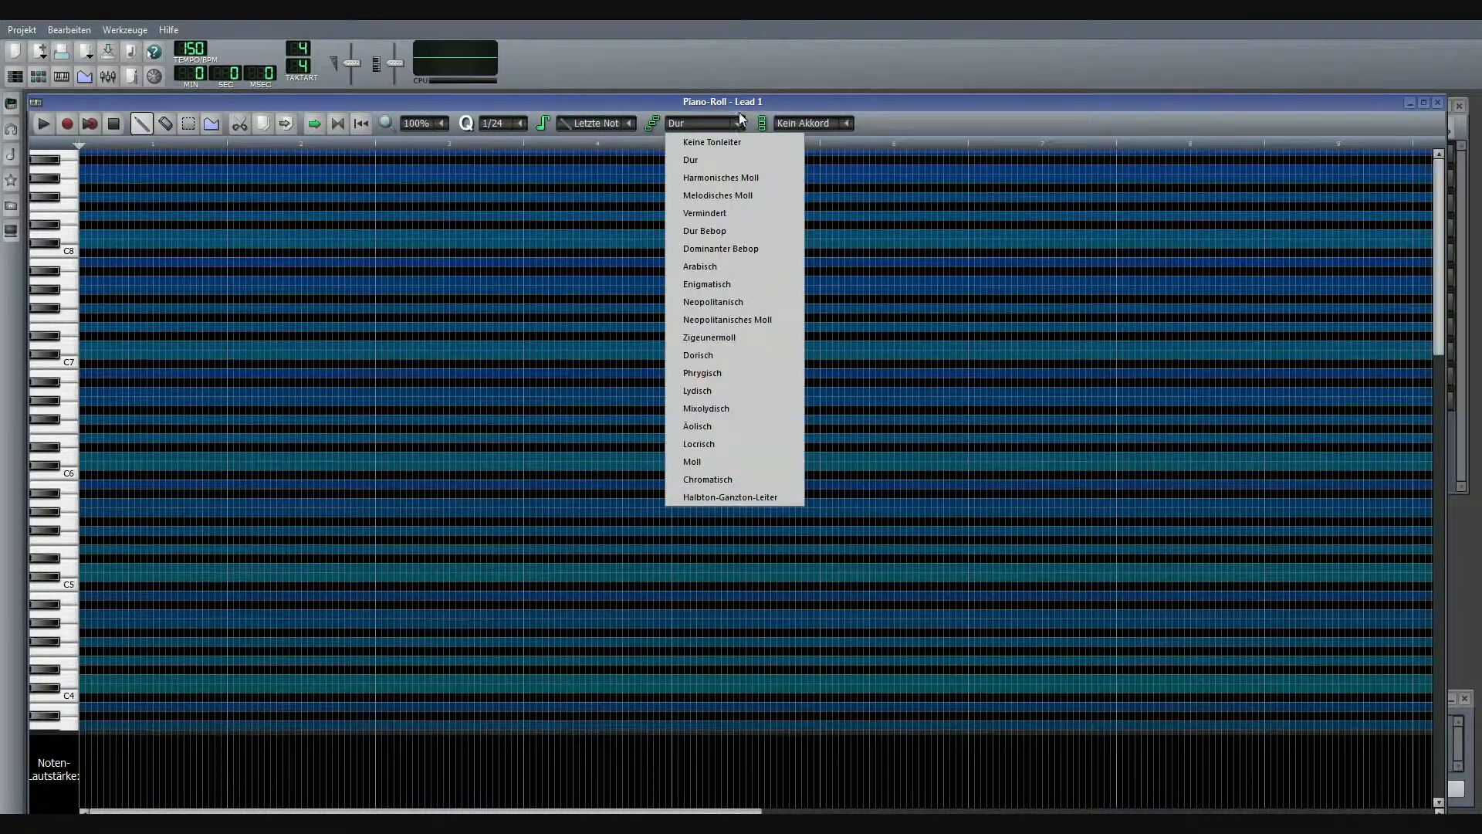
click(712, 142)
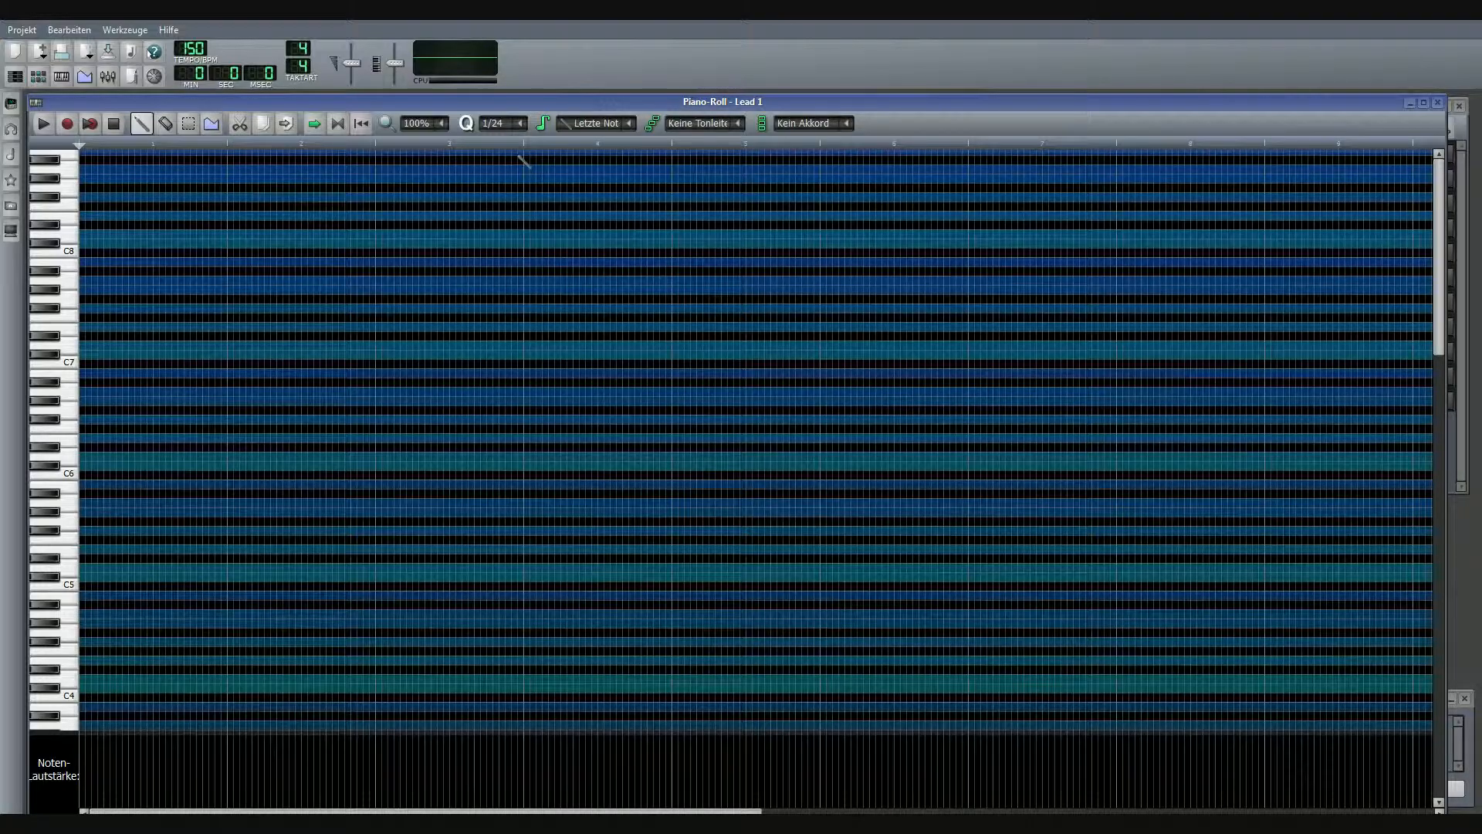
Step: Paste the copied melody into the Lead 1 piano roll, close it and save the project
key(alt+Tab)
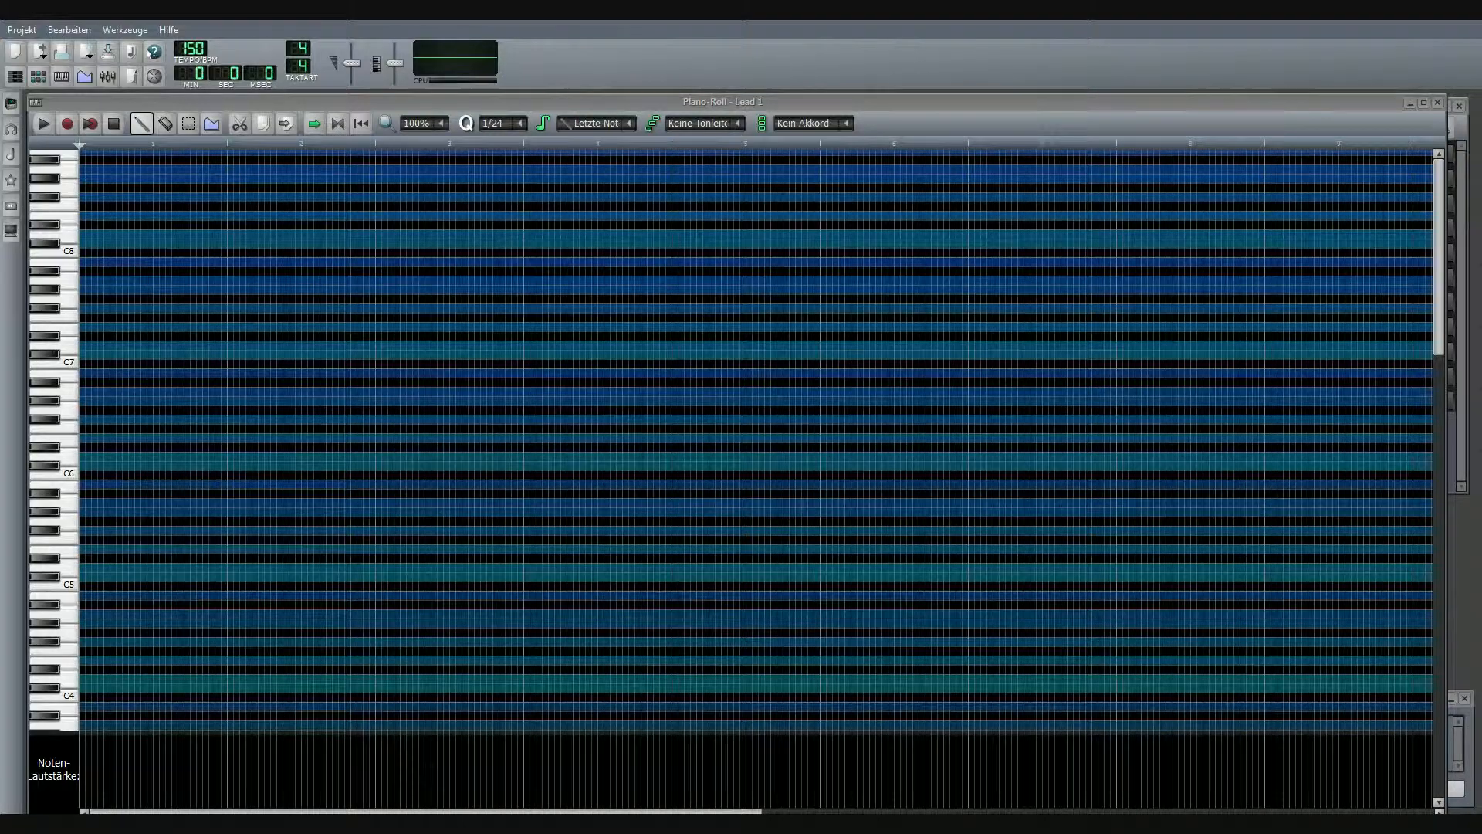
click(286, 125)
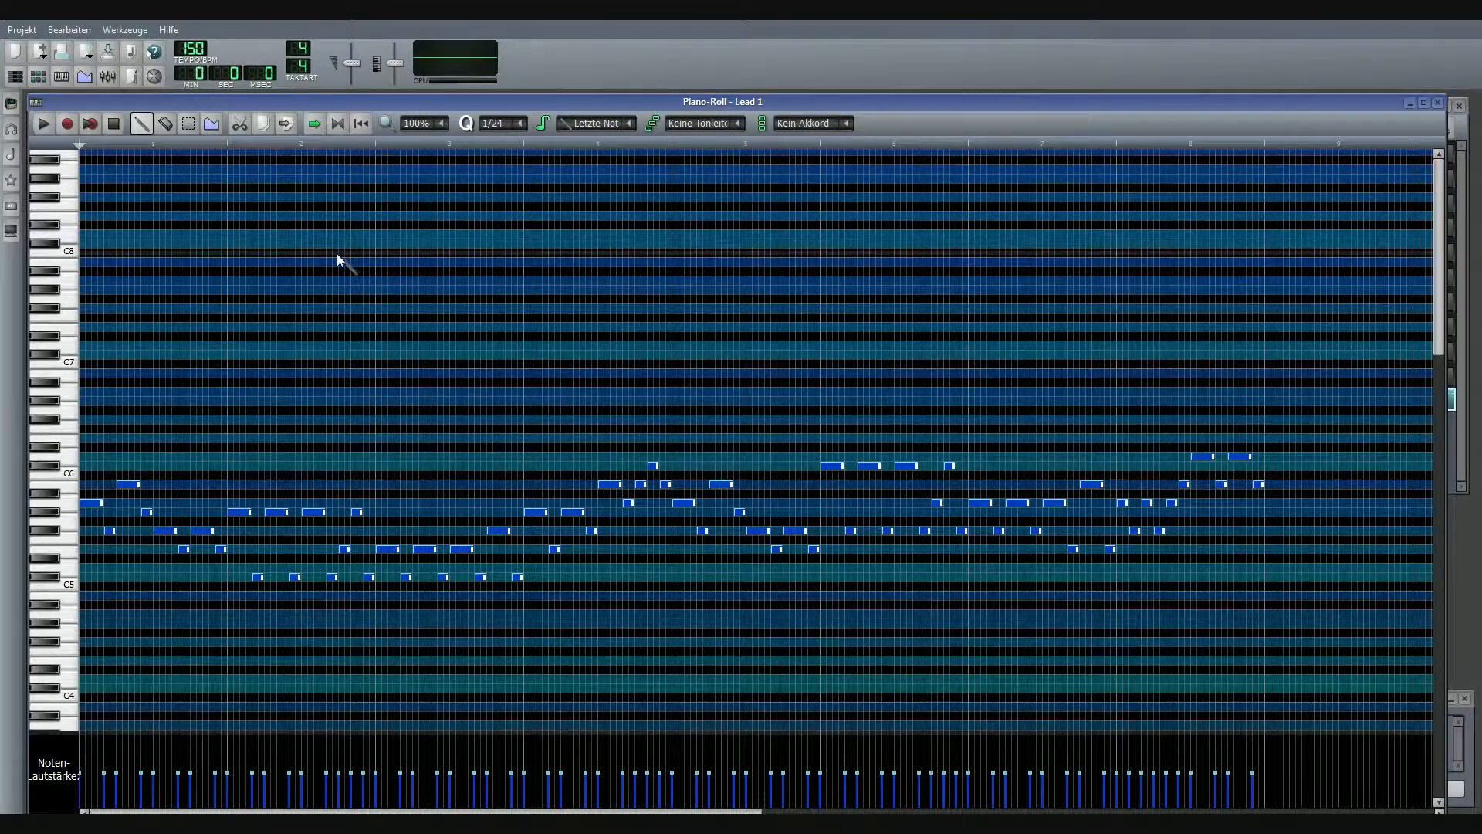
click(1437, 102)
click(22, 29)
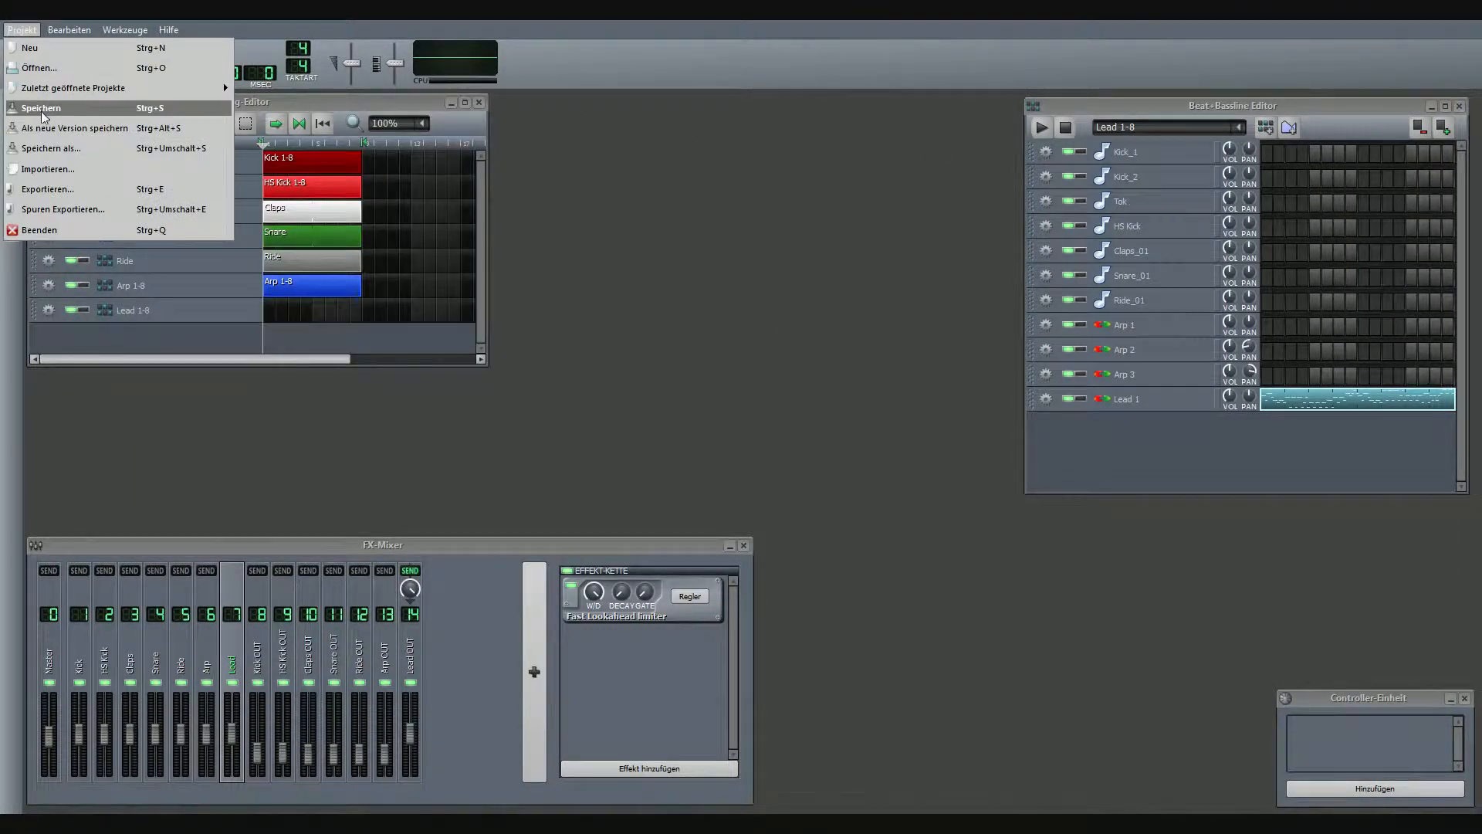
click(46, 102)
Step: Select the Lead 1 melody notes from the fourth bar to the end in the piano roll
click(1229, 451)
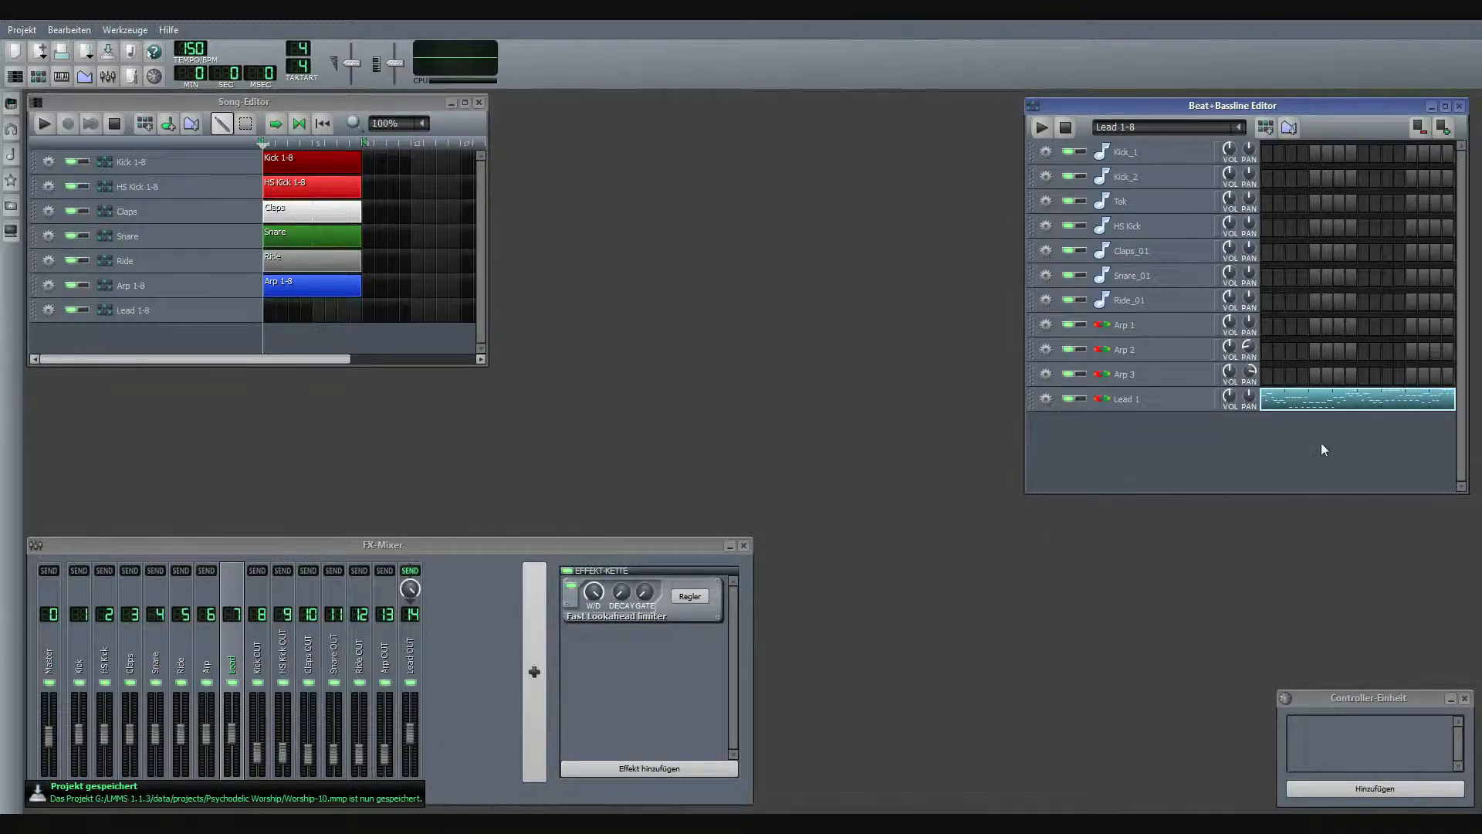
right_click(1355, 406)
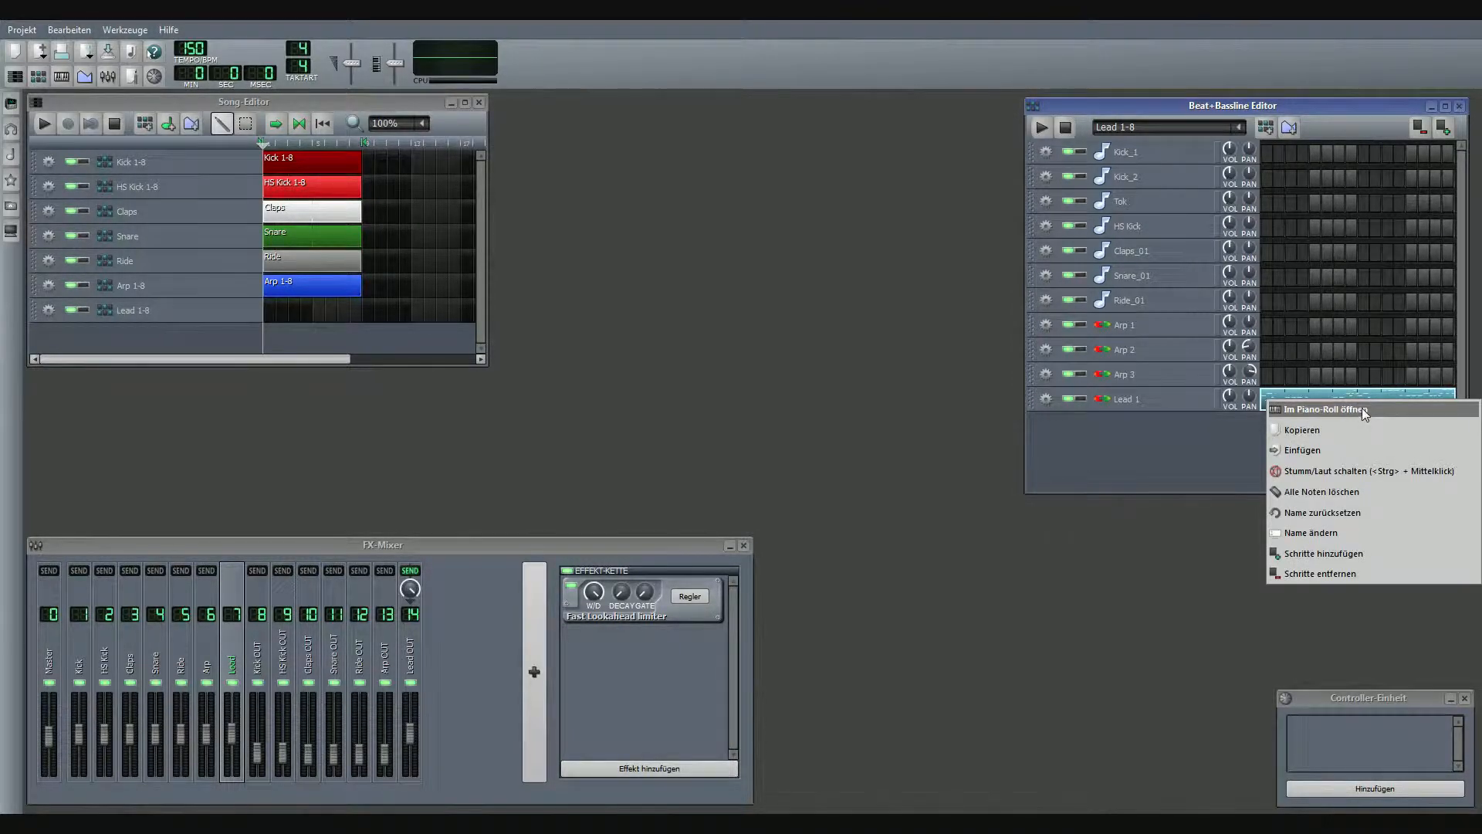
click(1364, 410)
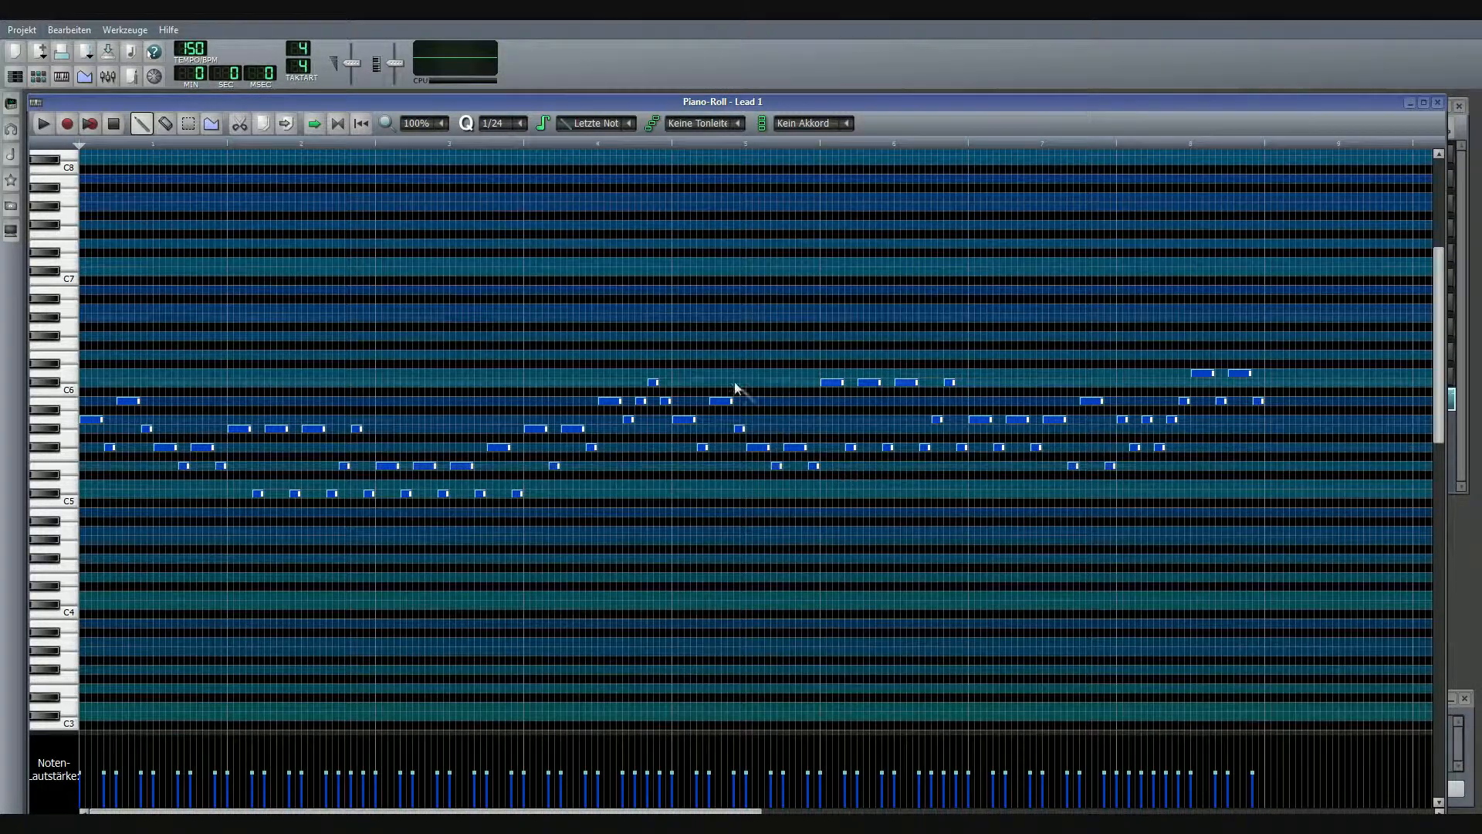
click(653, 336)
right_click(653, 335)
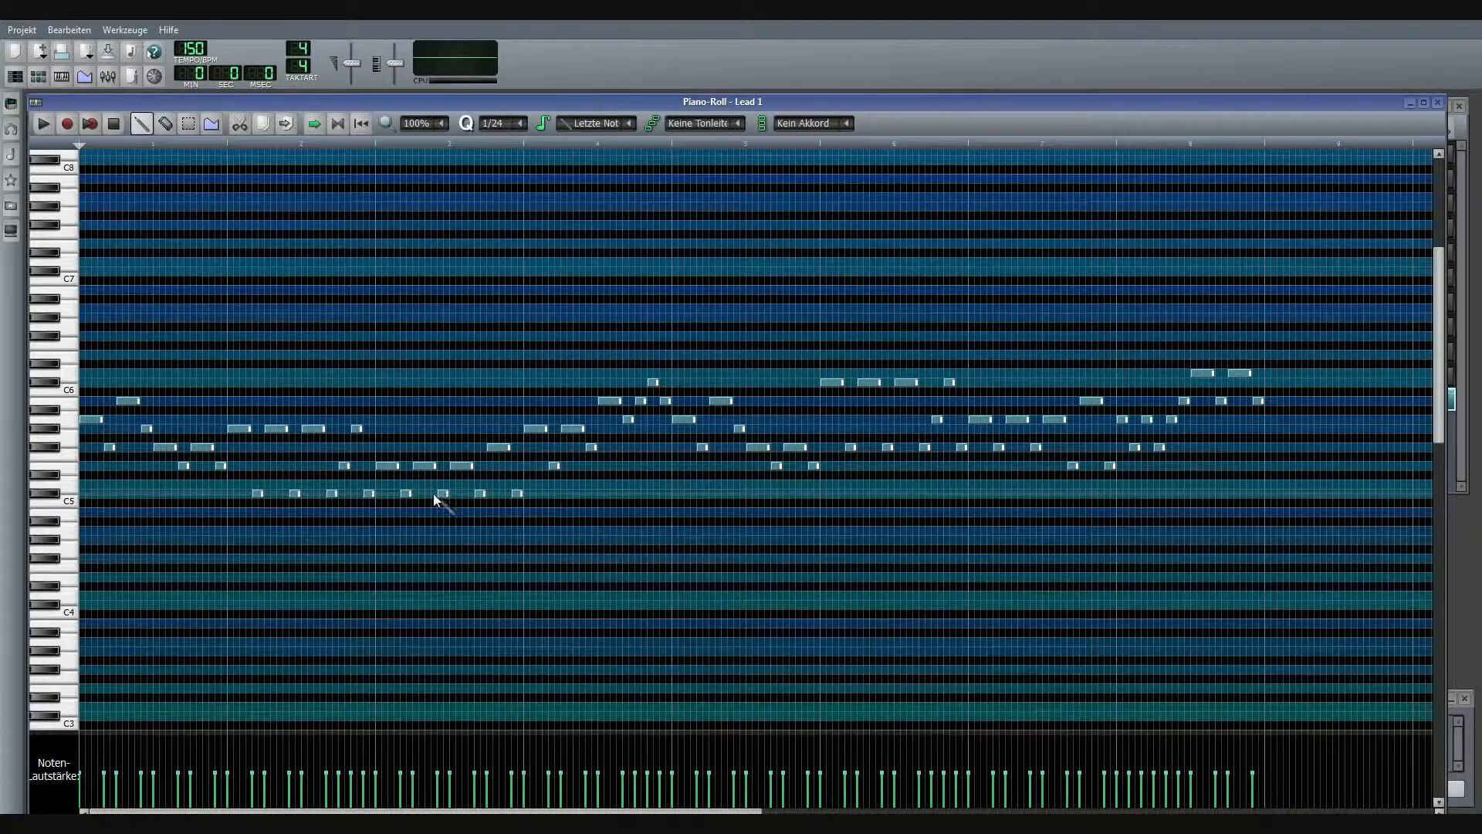
click(190, 124)
mouse_move(535, 295)
mouse_down()
mouse_move(799, 574)
mouse_move(1306, 595)
mouse_move(1264, 568)
mouse_up()
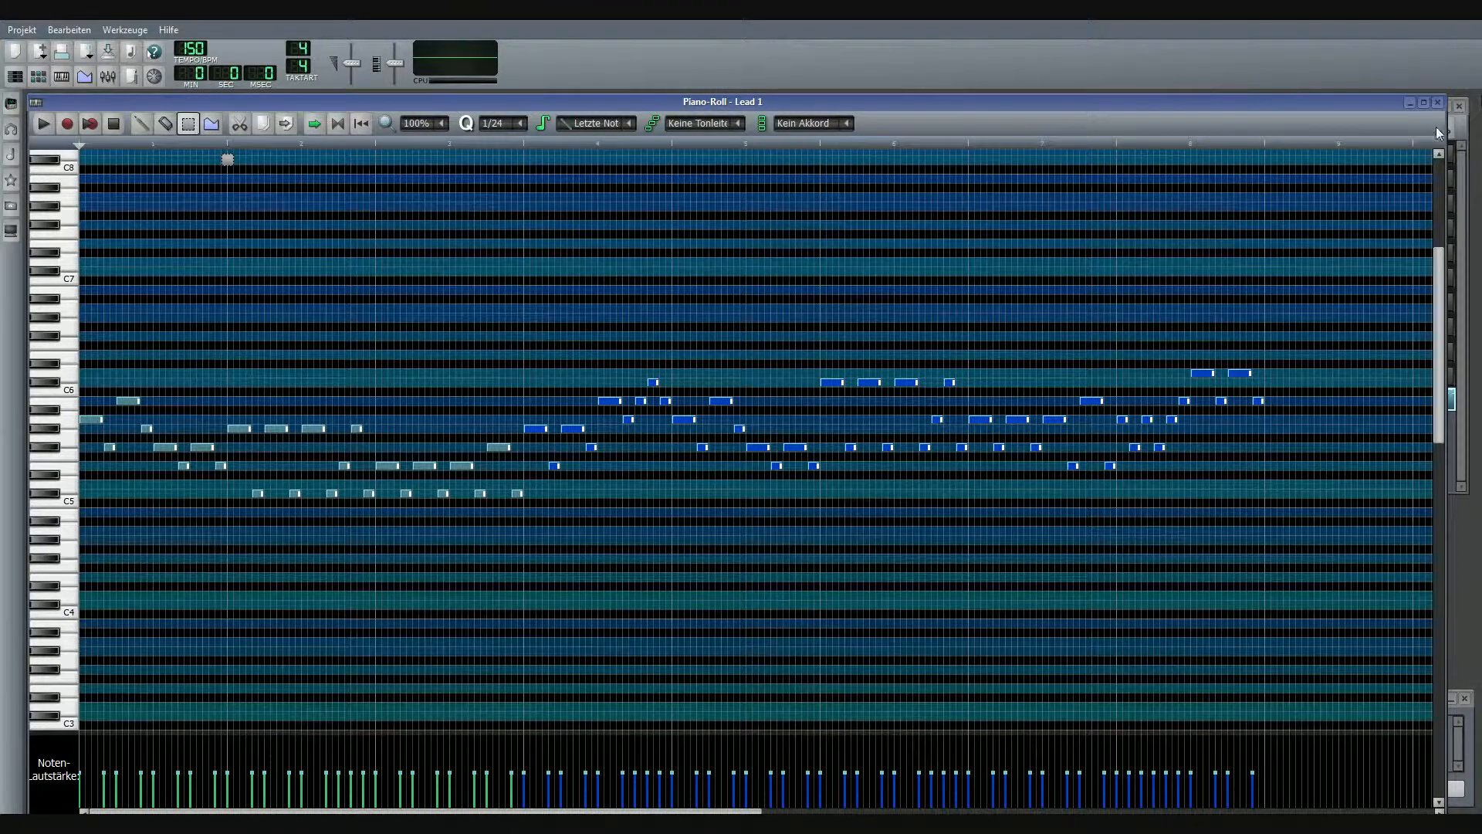
click(1438, 103)
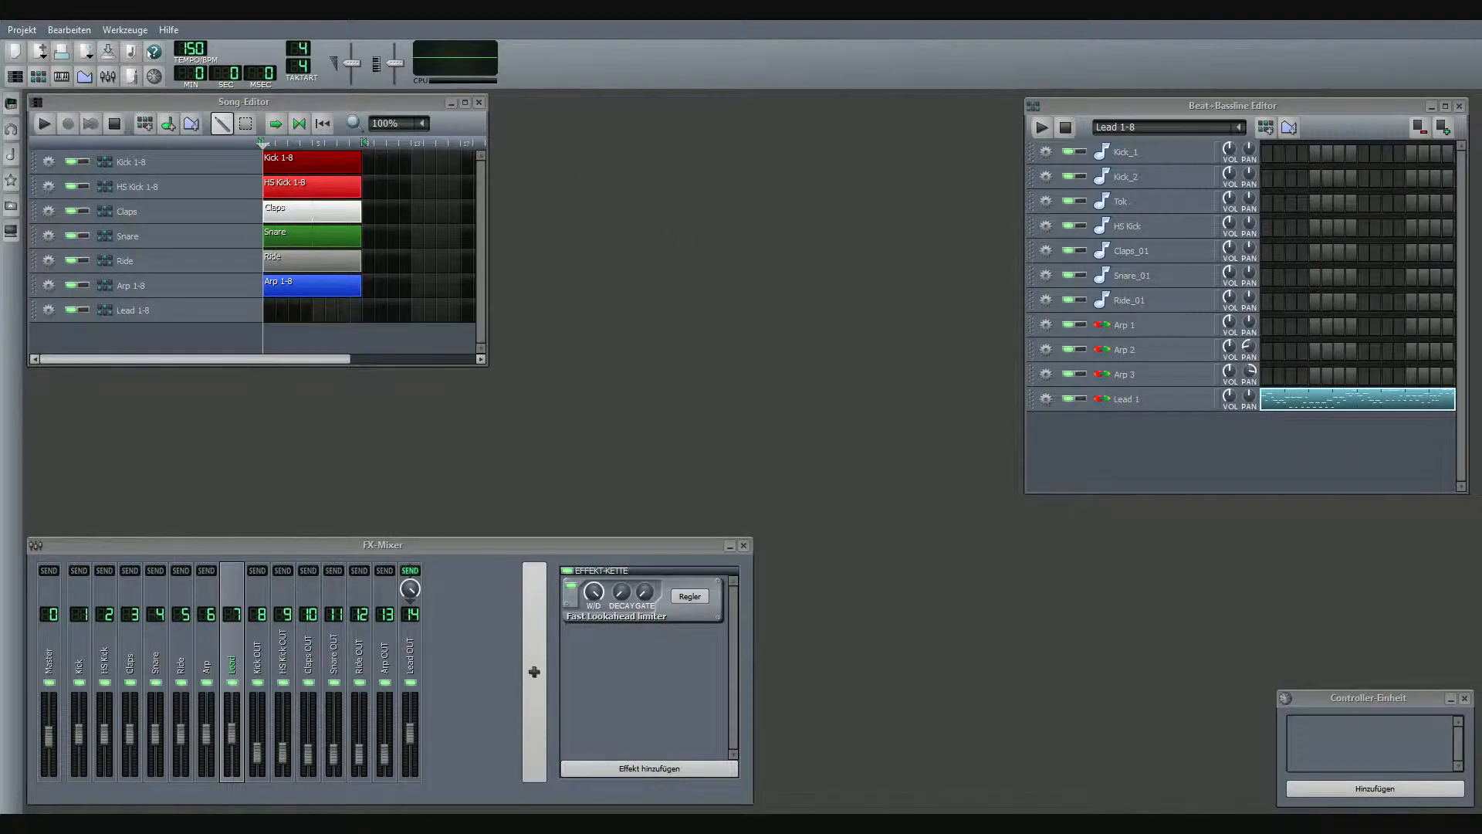
Step: Save the project and add another Beat/Bassline track named 1-8
click(21, 31)
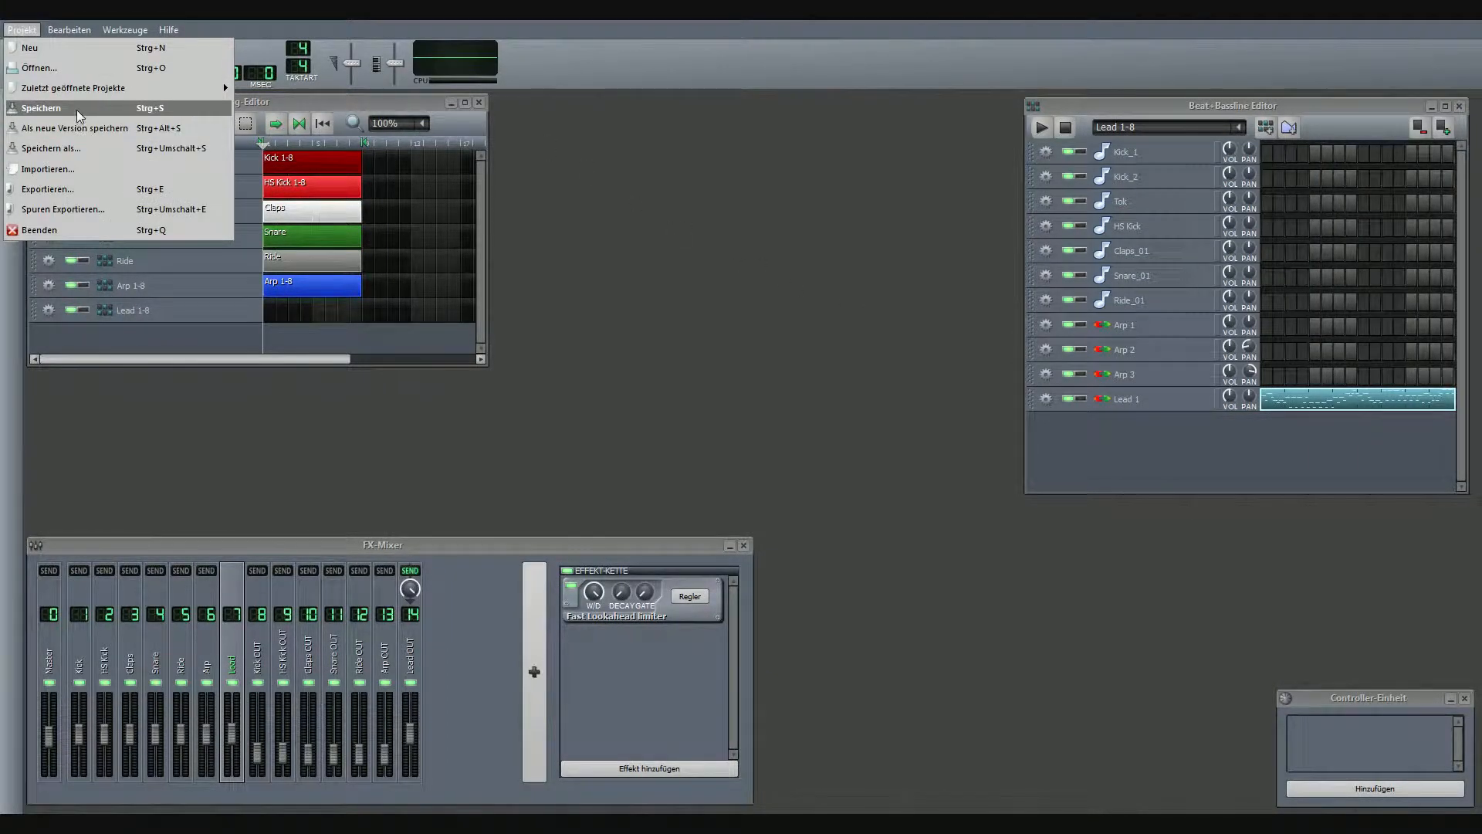
click(46, 103)
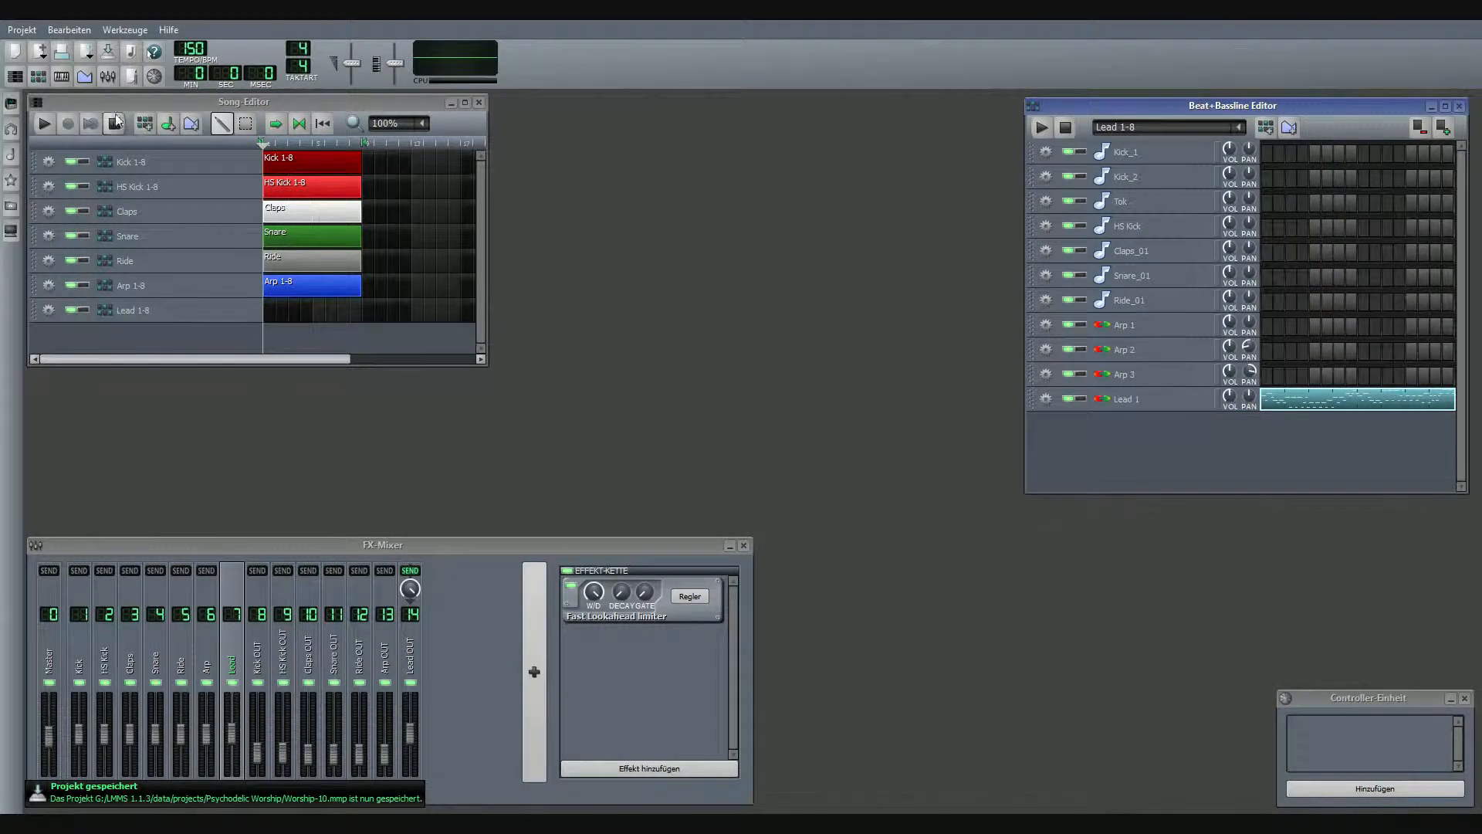
click(145, 124)
double_click(185, 335)
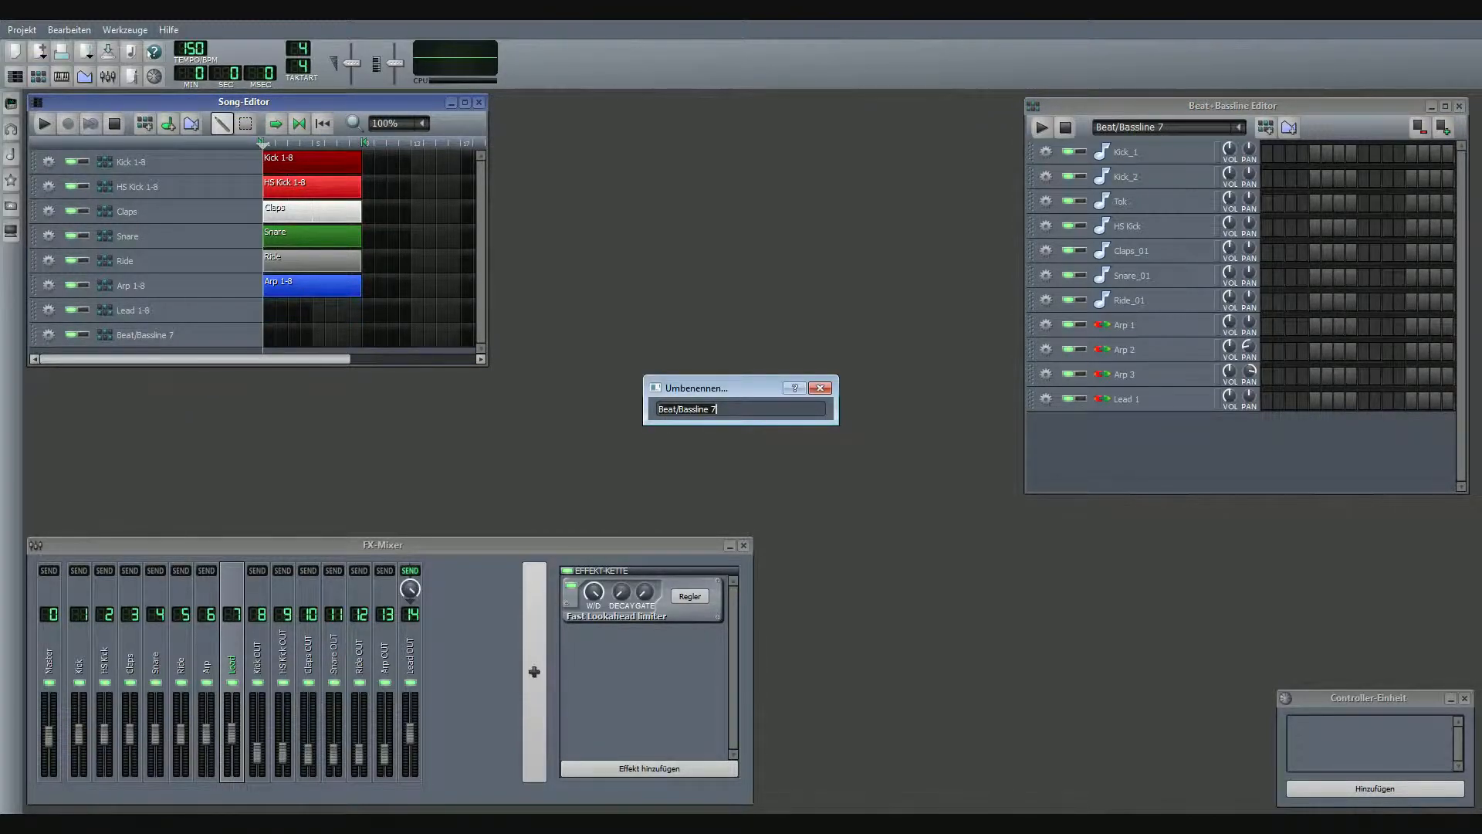
text(1-8)
key(Return)
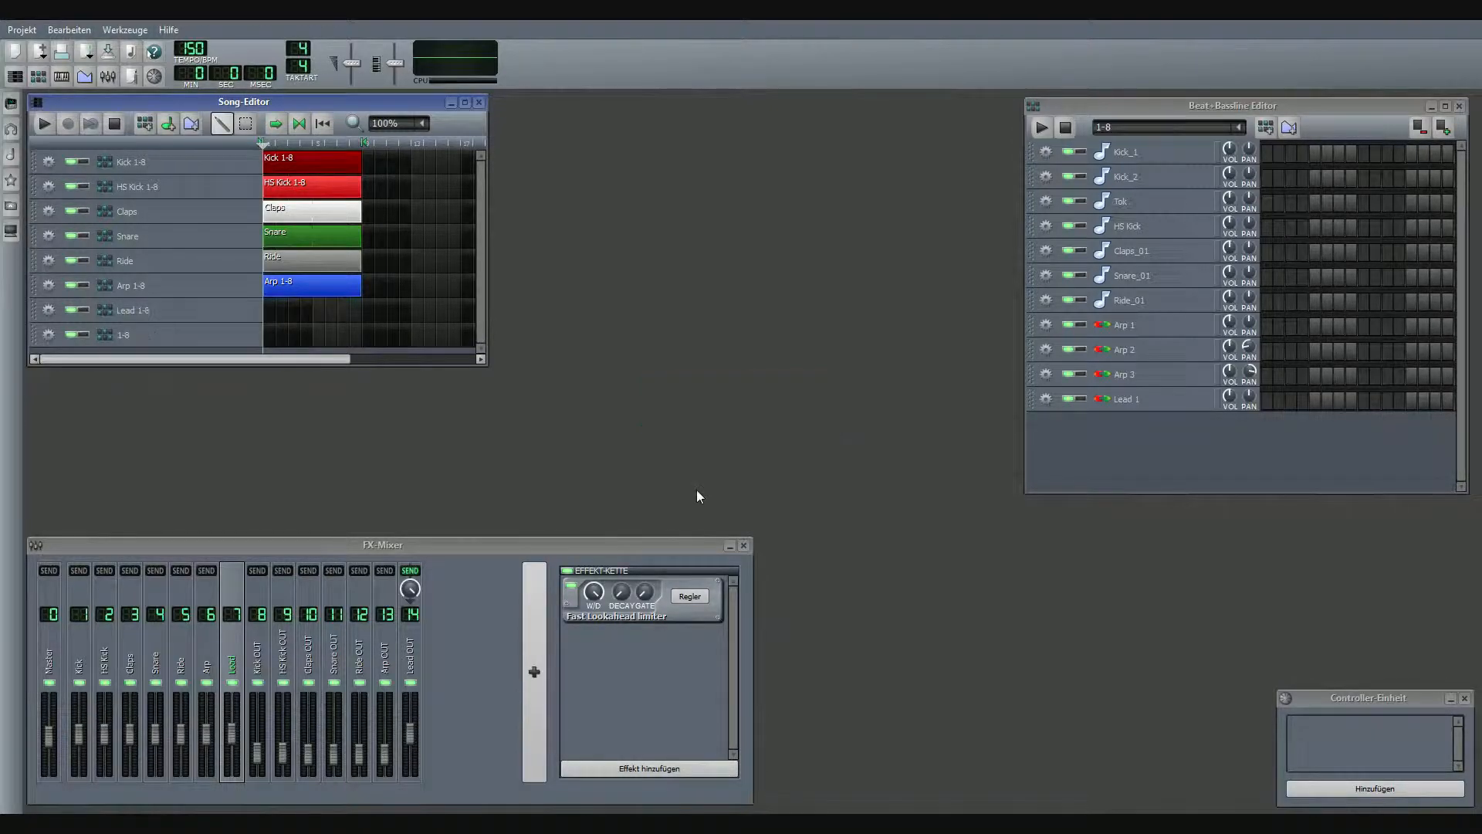
Step: Copy the first three bars of Lead 1 notes from the Lead 1-8 pattern
click(1186, 445)
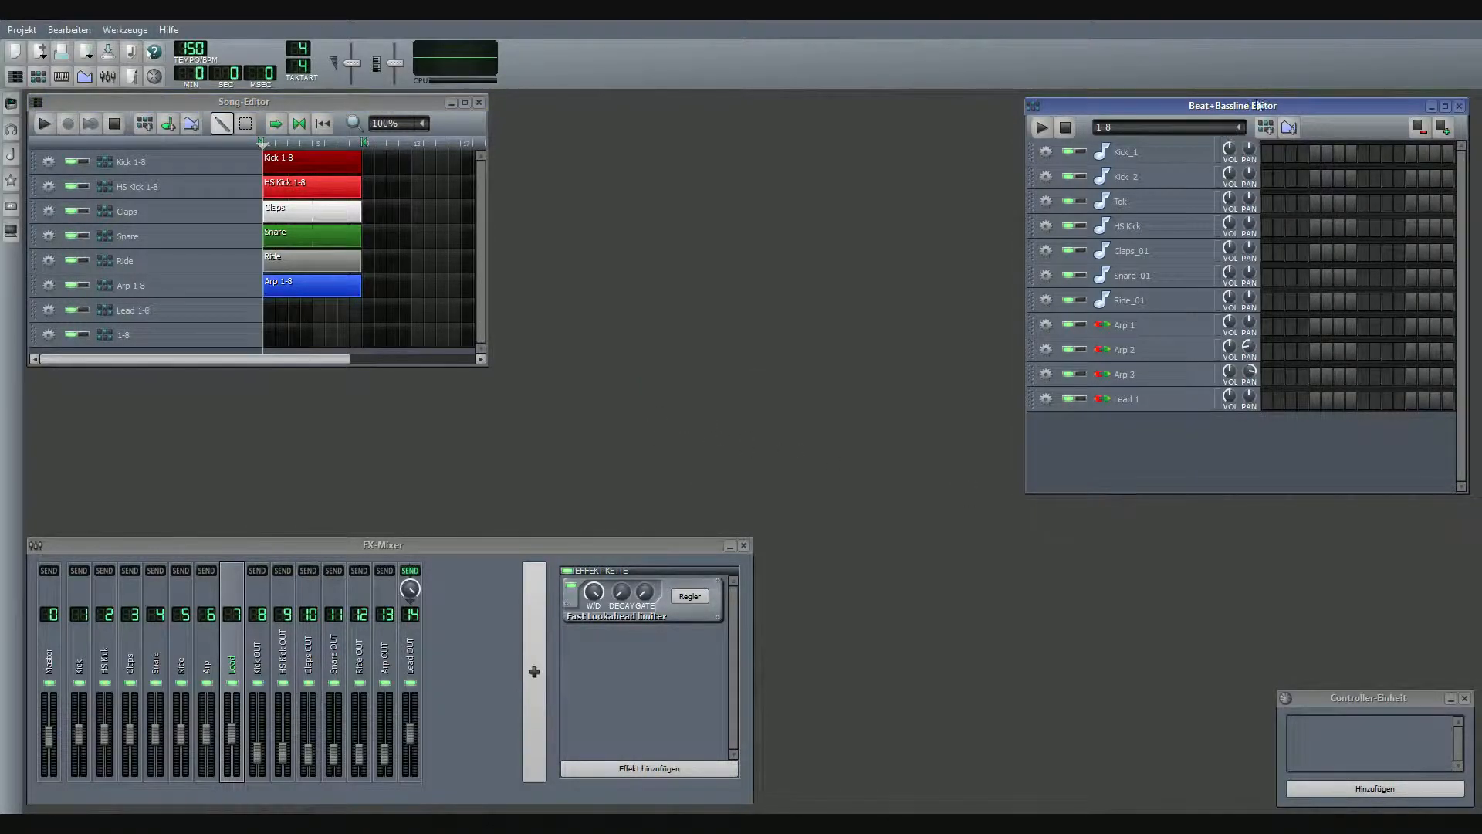
click(1239, 127)
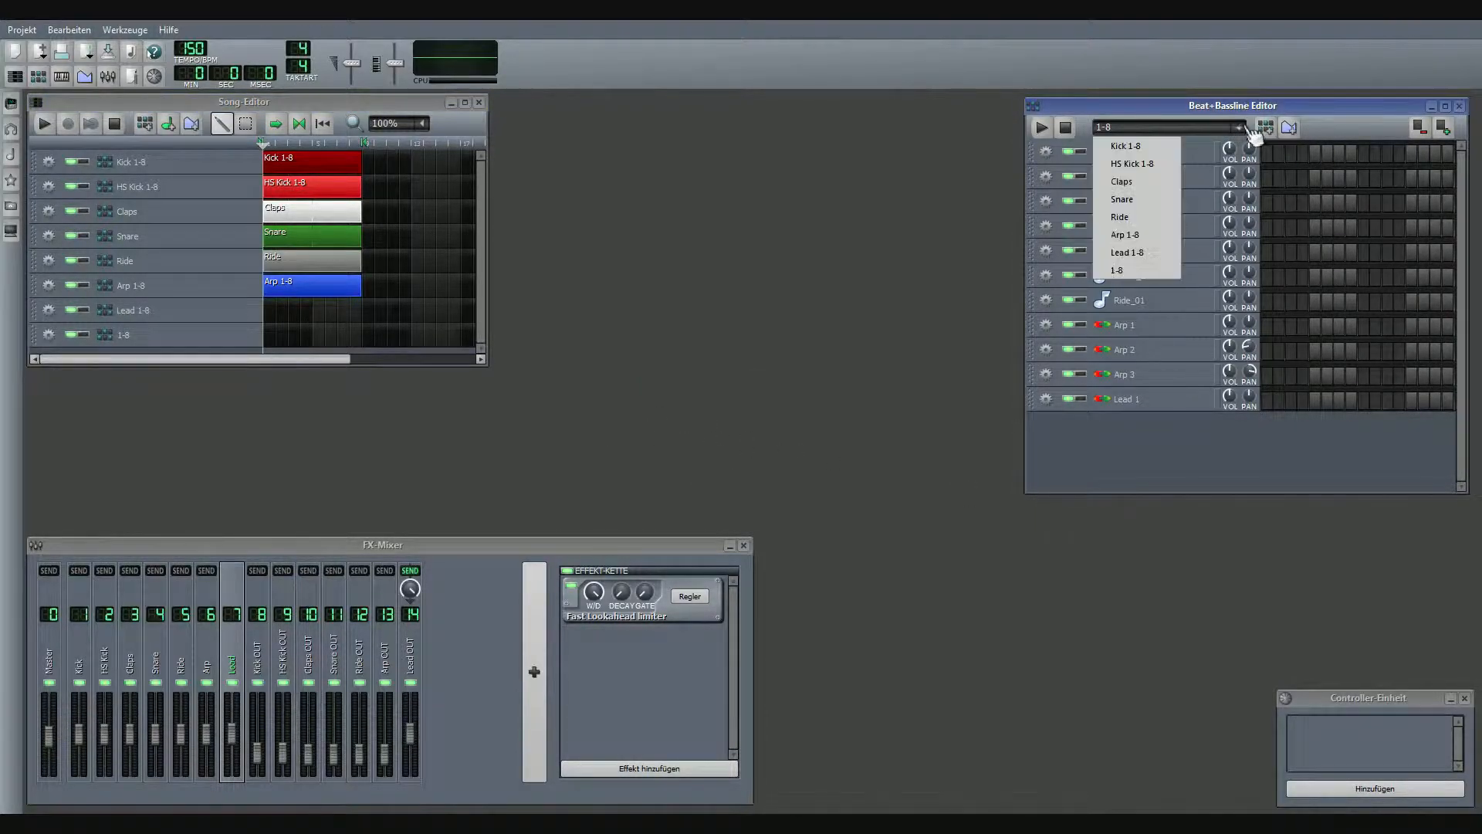
click(1150, 257)
right_click(1325, 401)
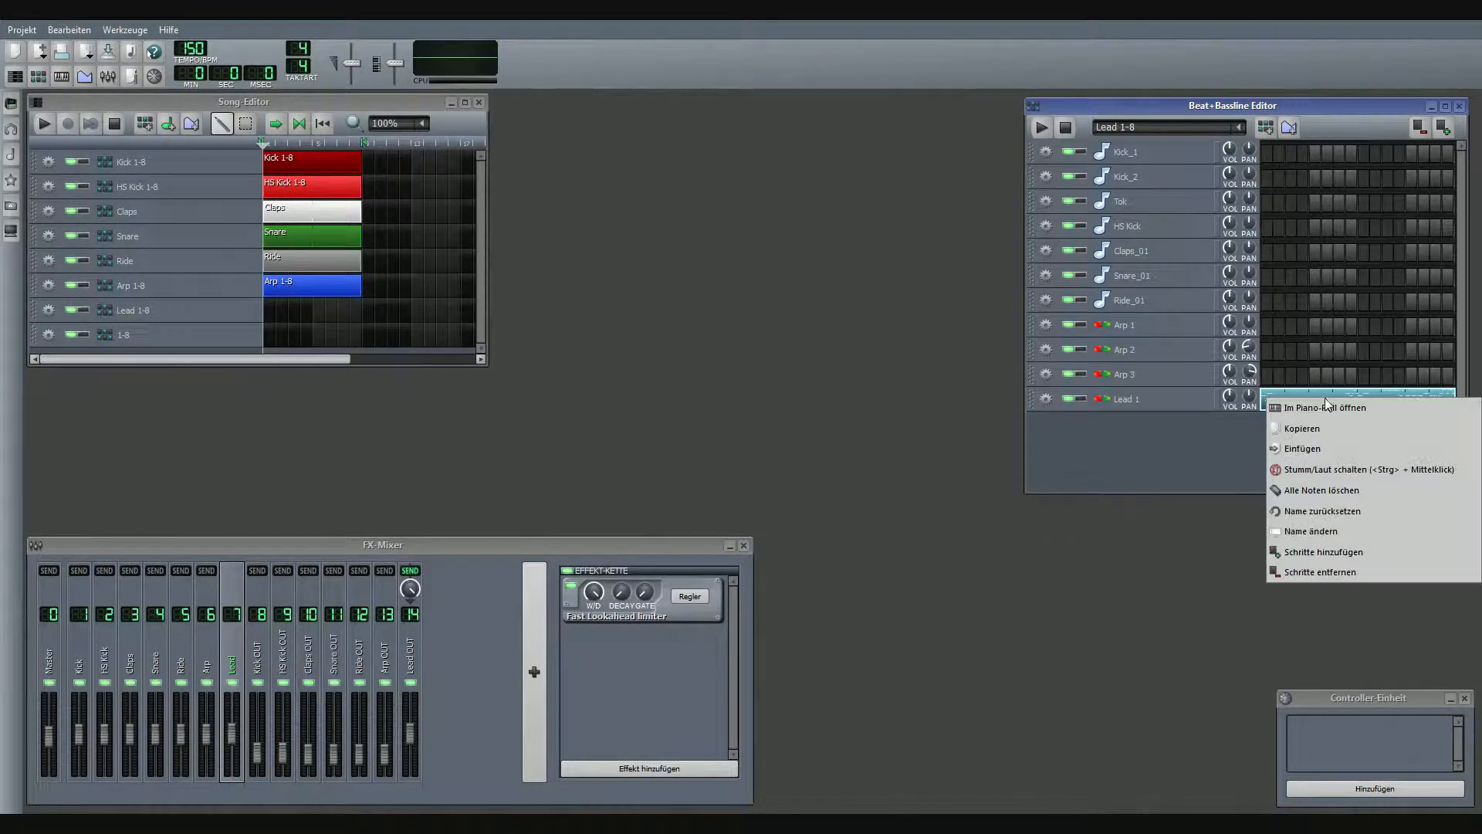
click(1279, 409)
click(192, 127)
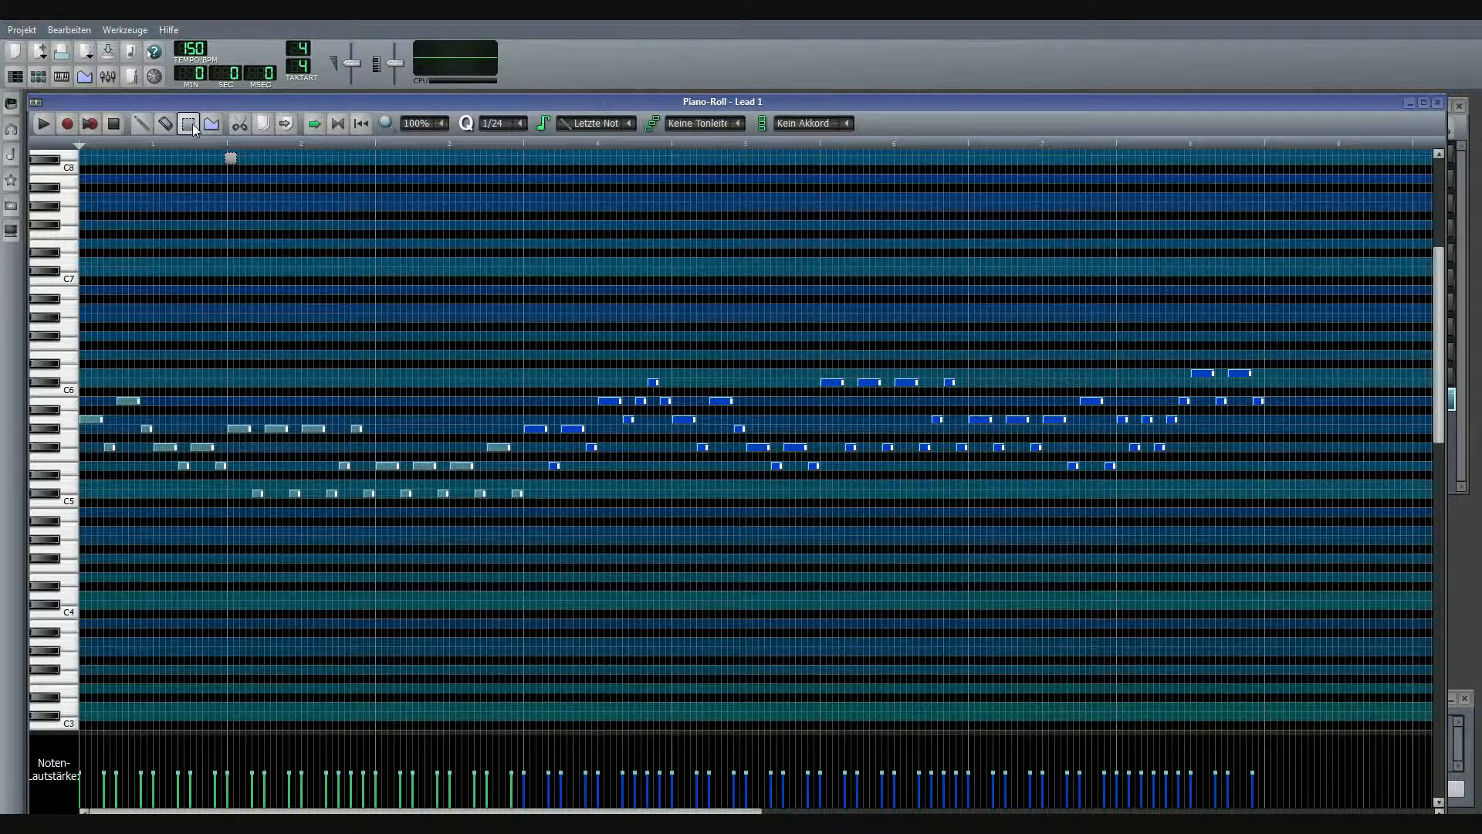
drag(518, 342, 85, 605)
click(143, 125)
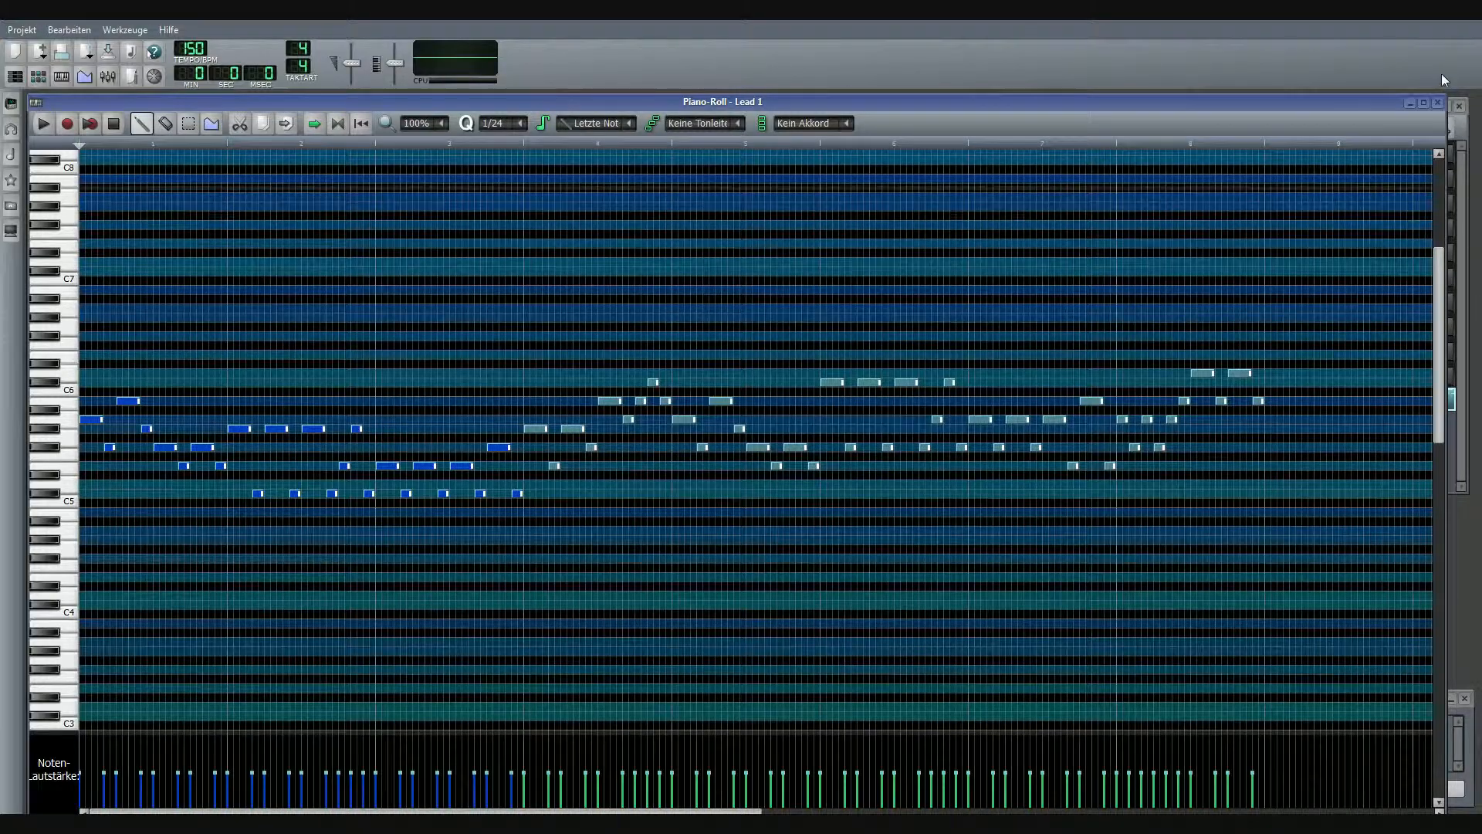
click(1439, 103)
Step: Paste the copied notes into the Lead 1 row of the 1-8 pattern and close the piano roll
click(1238, 126)
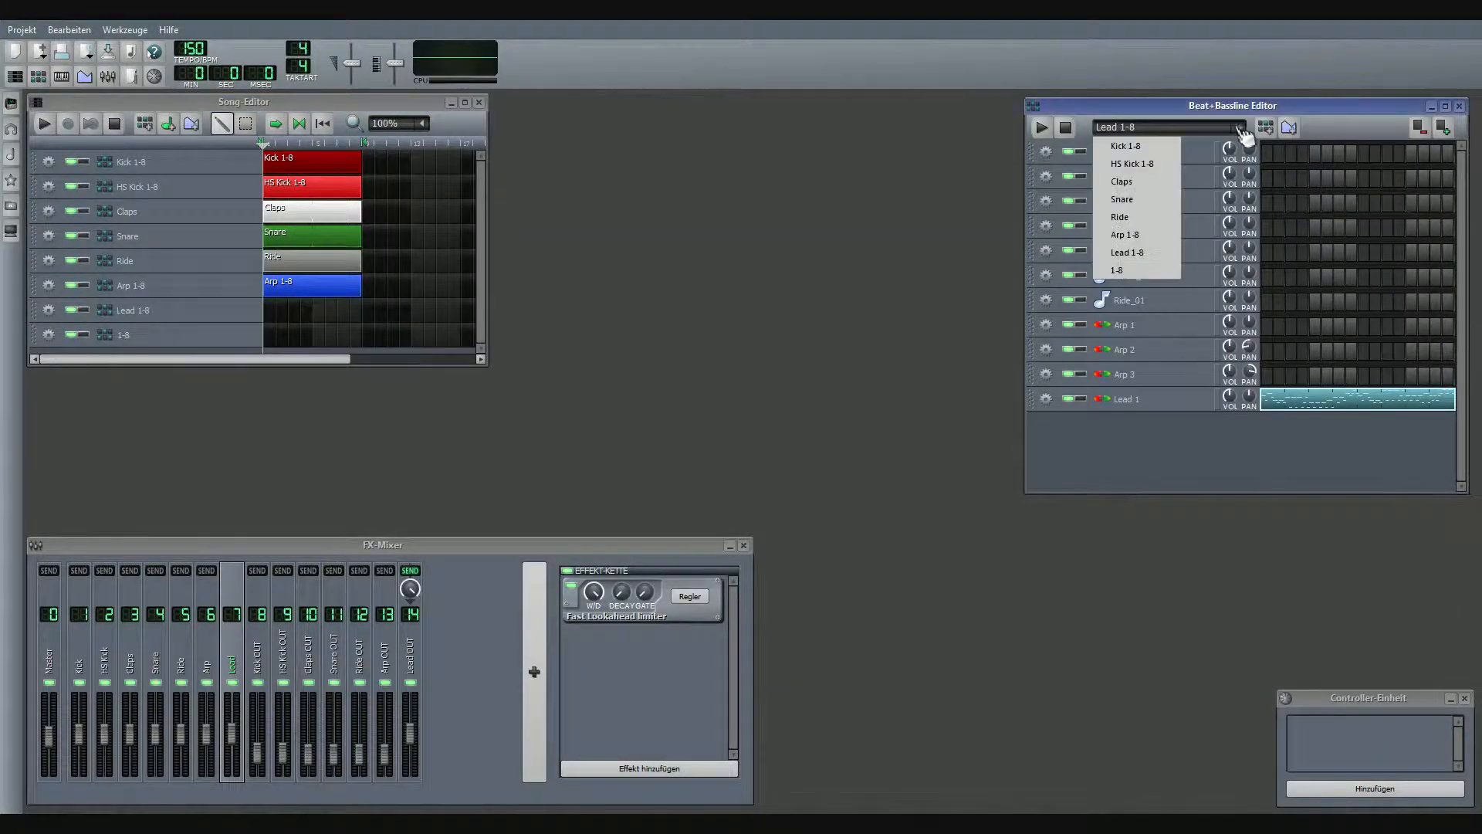
click(1117, 270)
right_click(1307, 411)
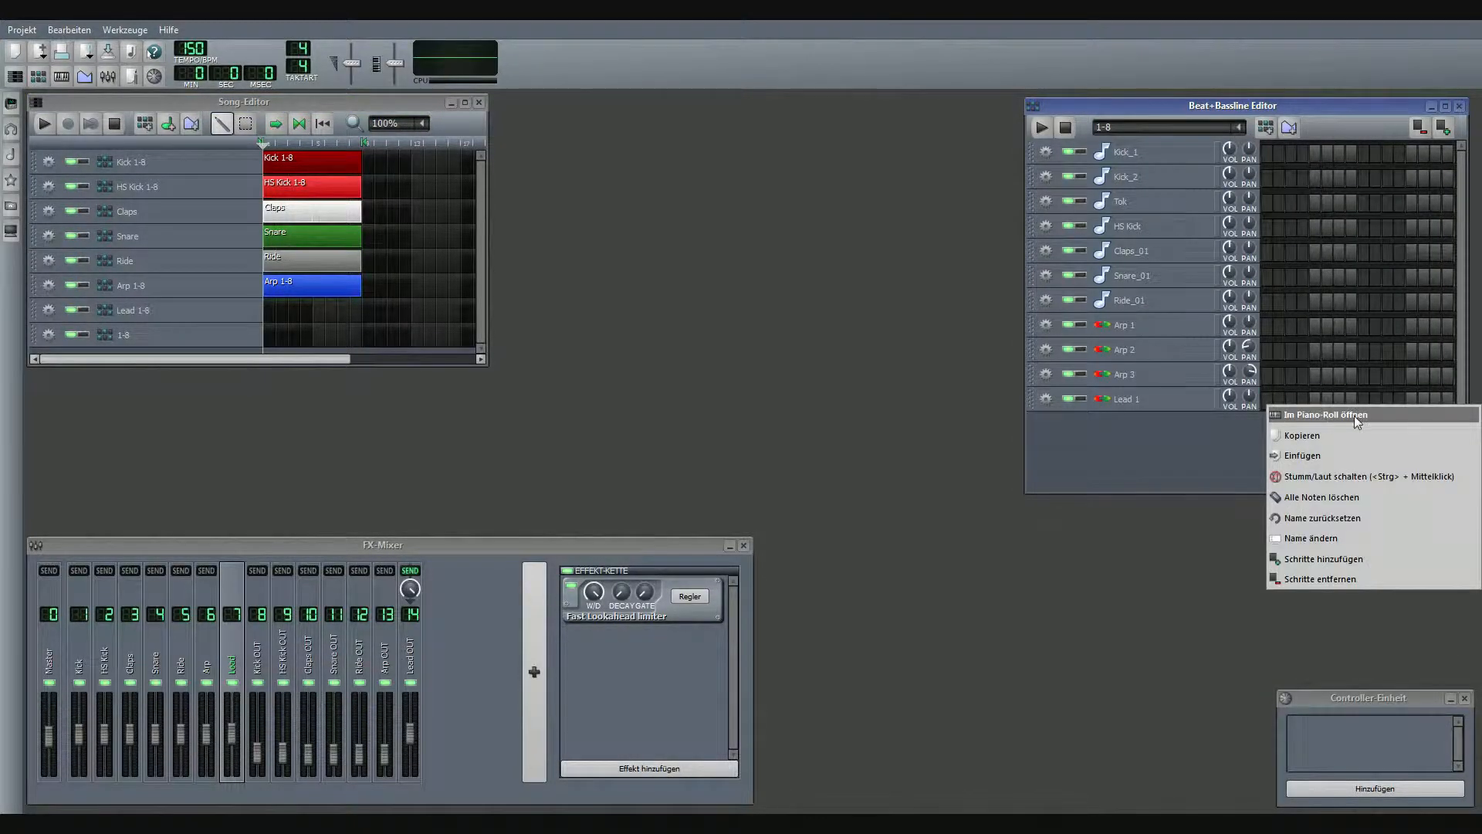
click(1312, 418)
click(287, 121)
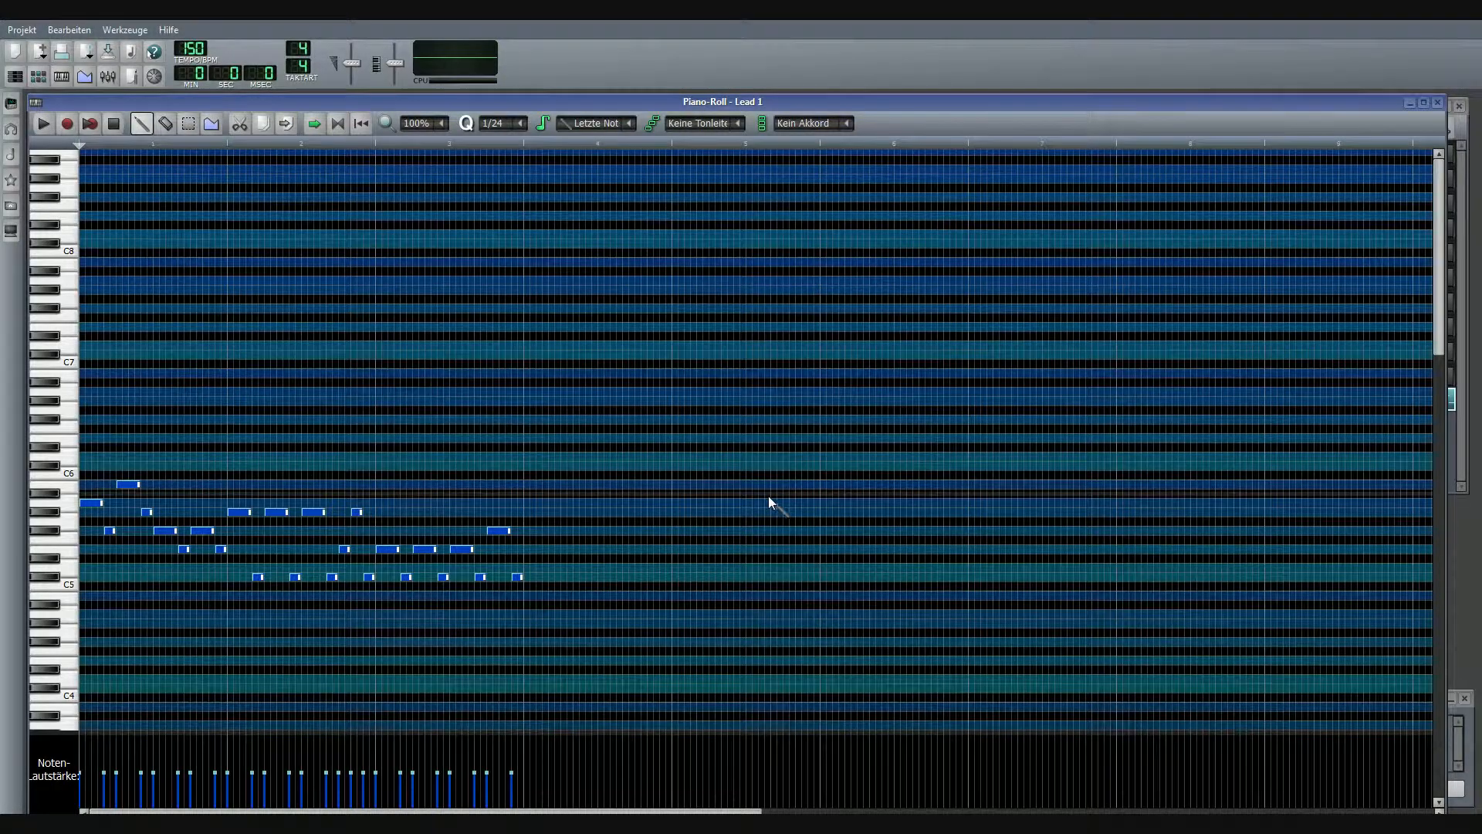
scroll(720, 486, down, 3)
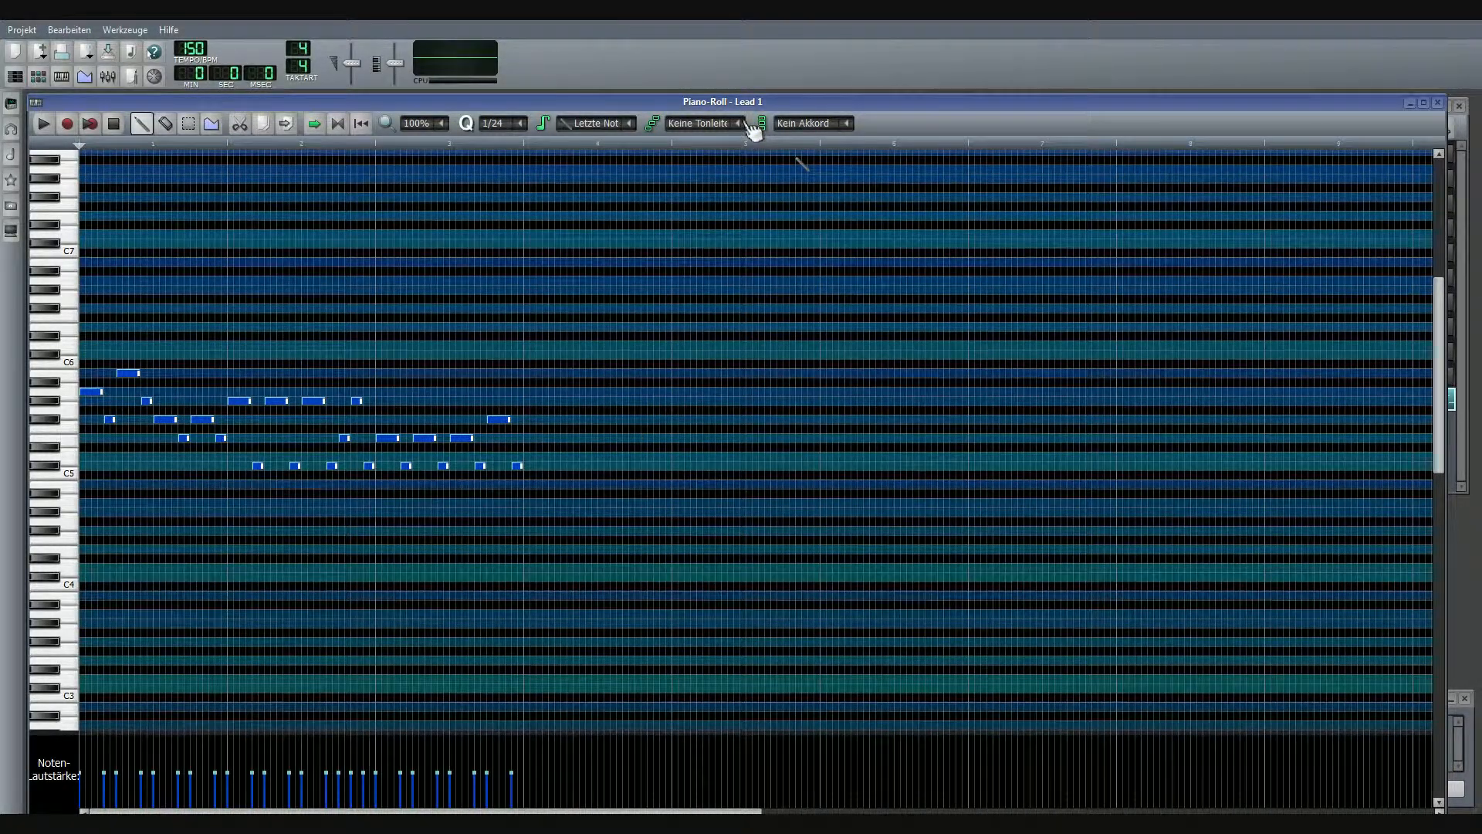
click(1438, 103)
Step: Examine the HS Kick notes of the HS Kick 1-8 pattern in the piano roll
click(1238, 127)
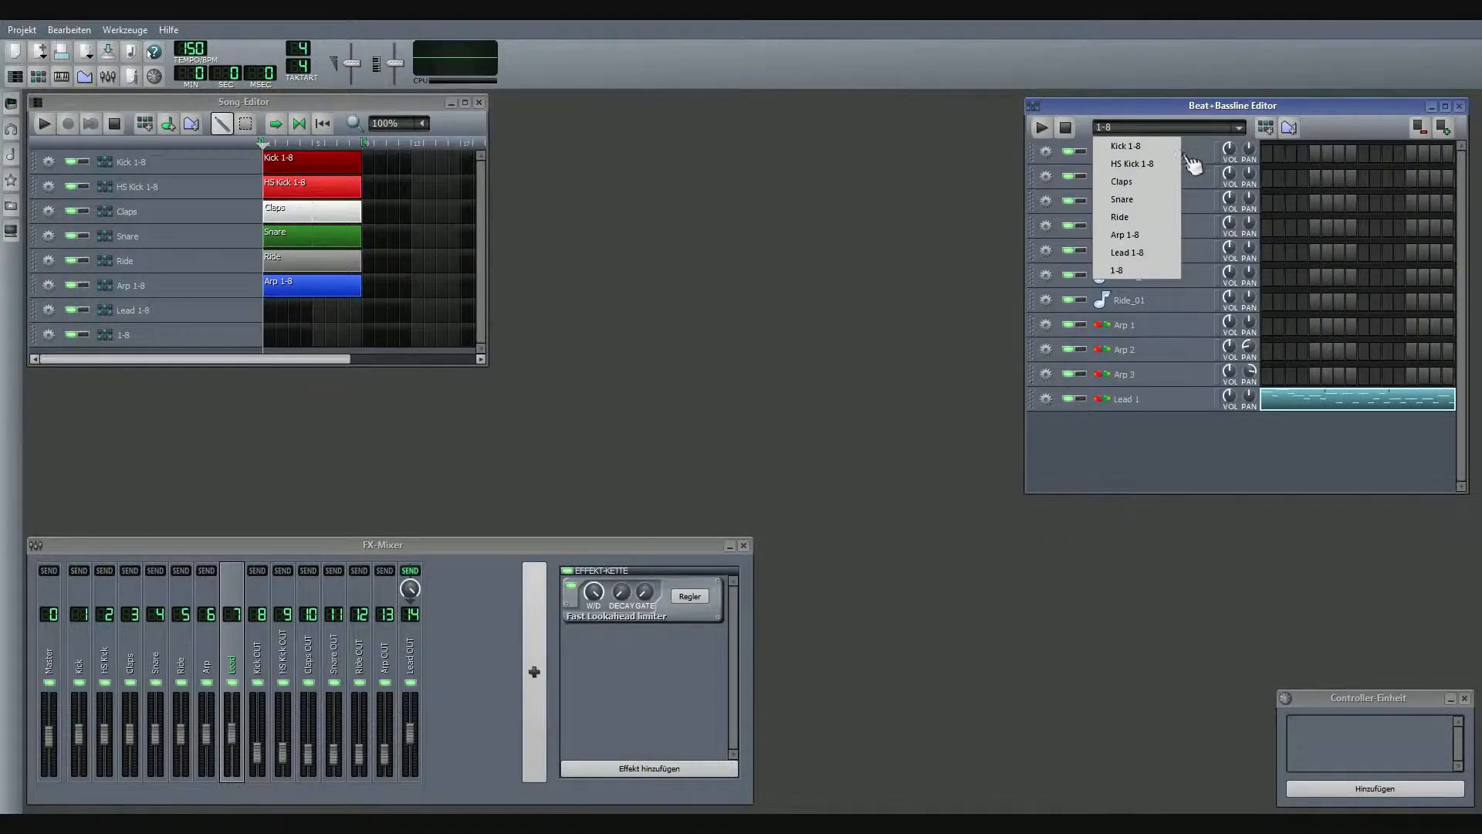
click(1150, 164)
right_click(1369, 230)
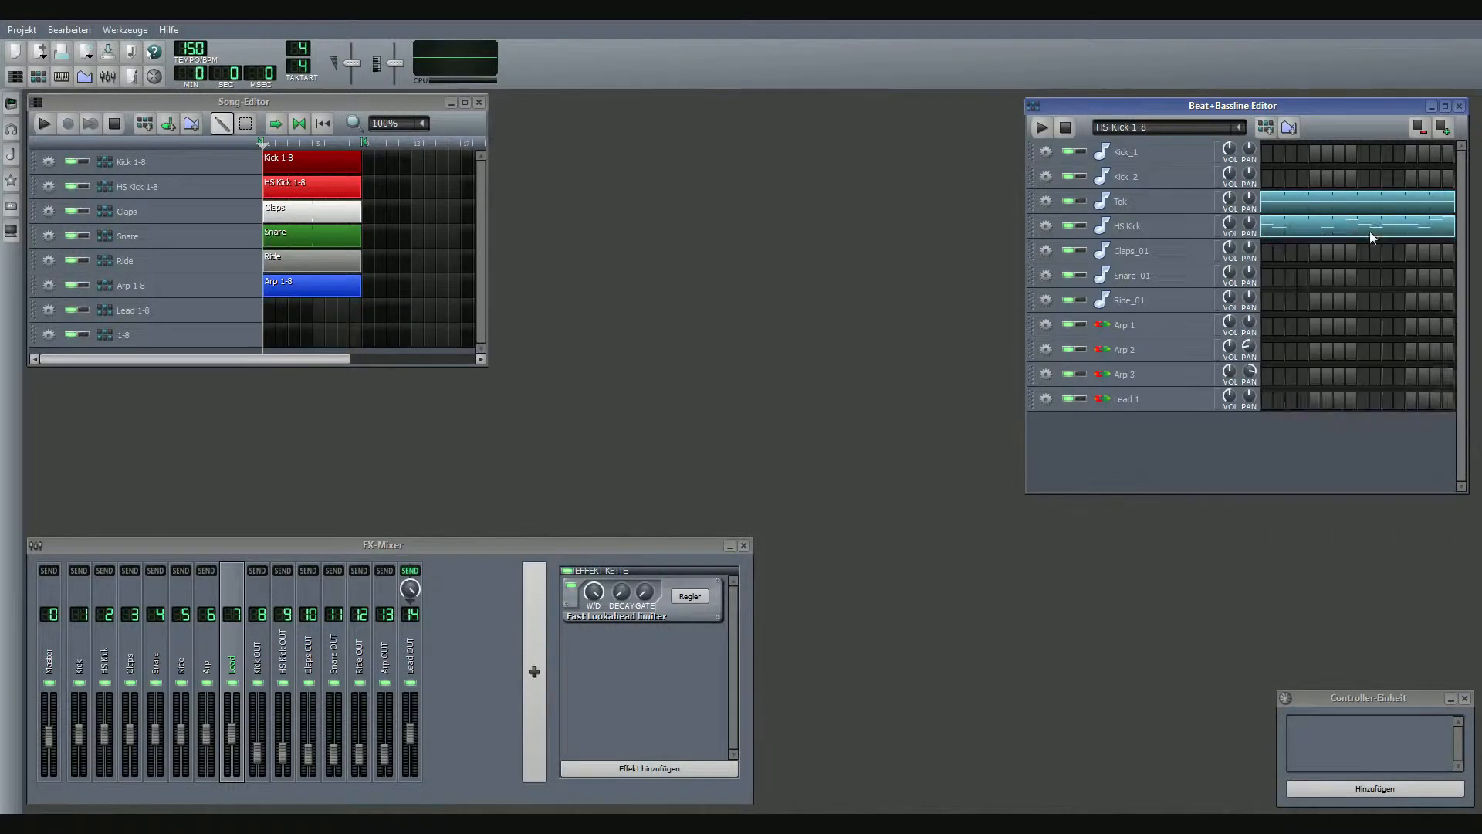
click(1324, 235)
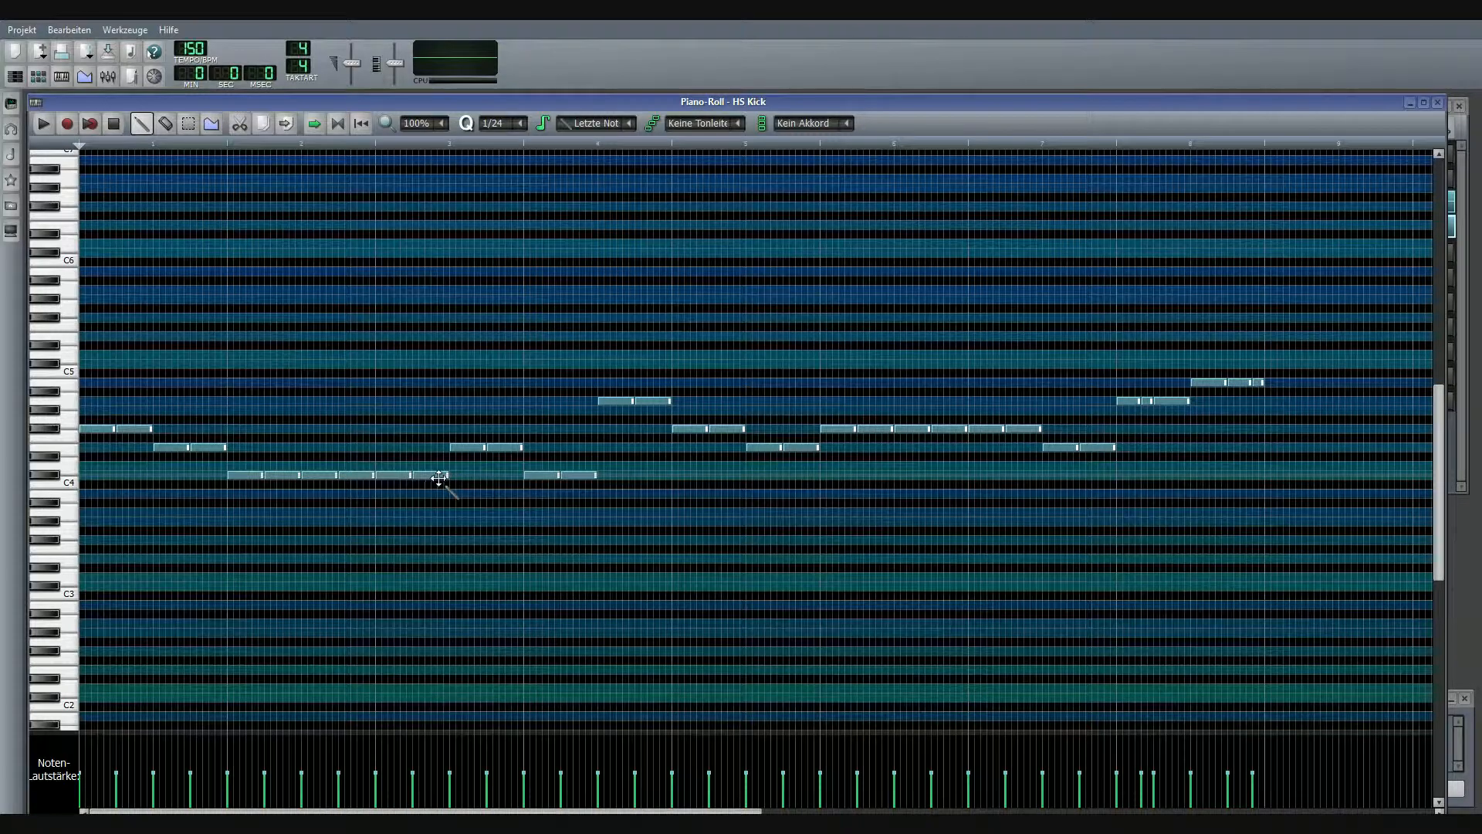
click(1437, 102)
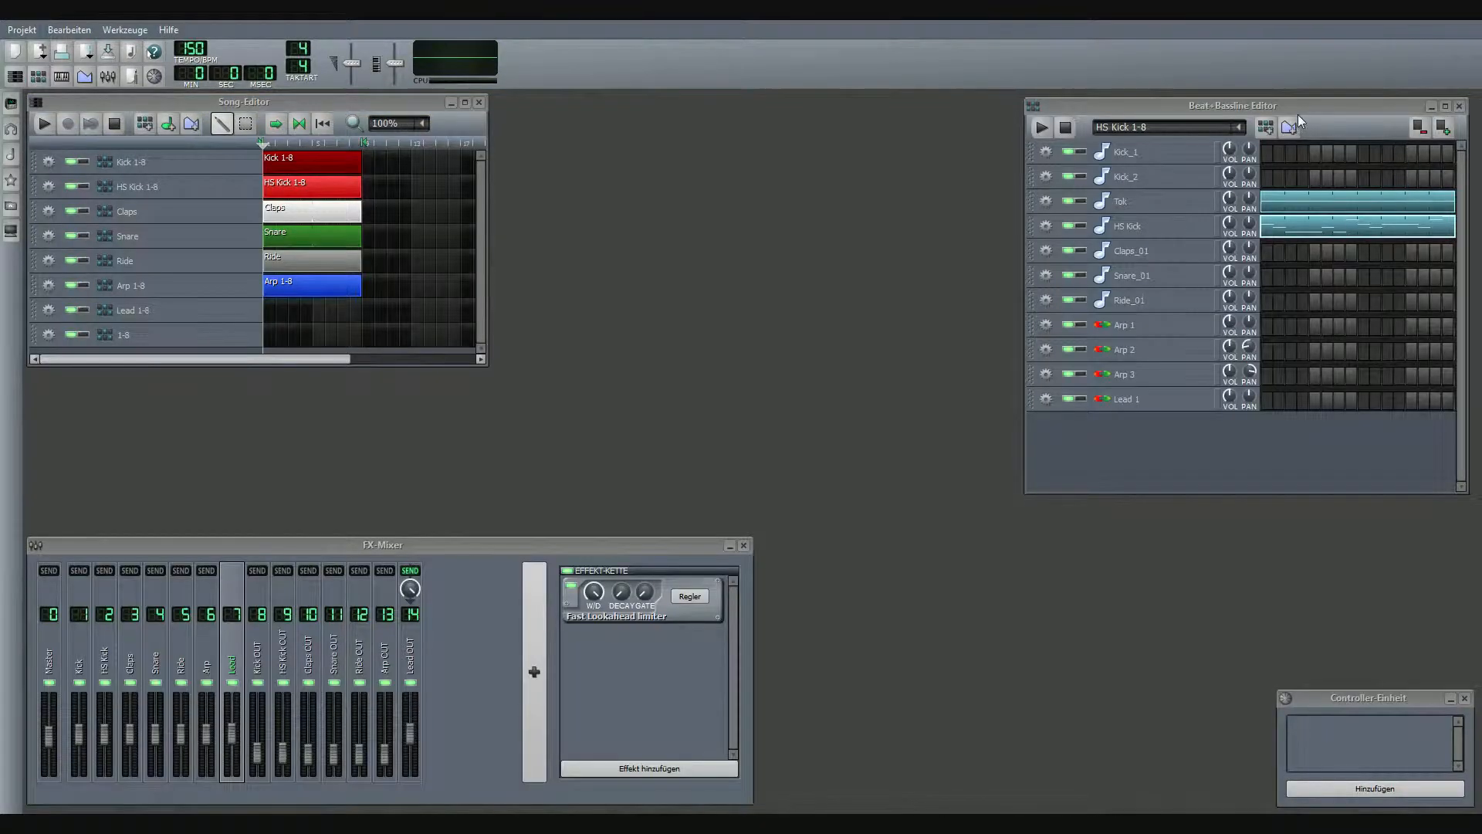
Step: Open the Lead 1 notes of the 1-8 pattern in the piano roll and clear the note selection
click(1238, 127)
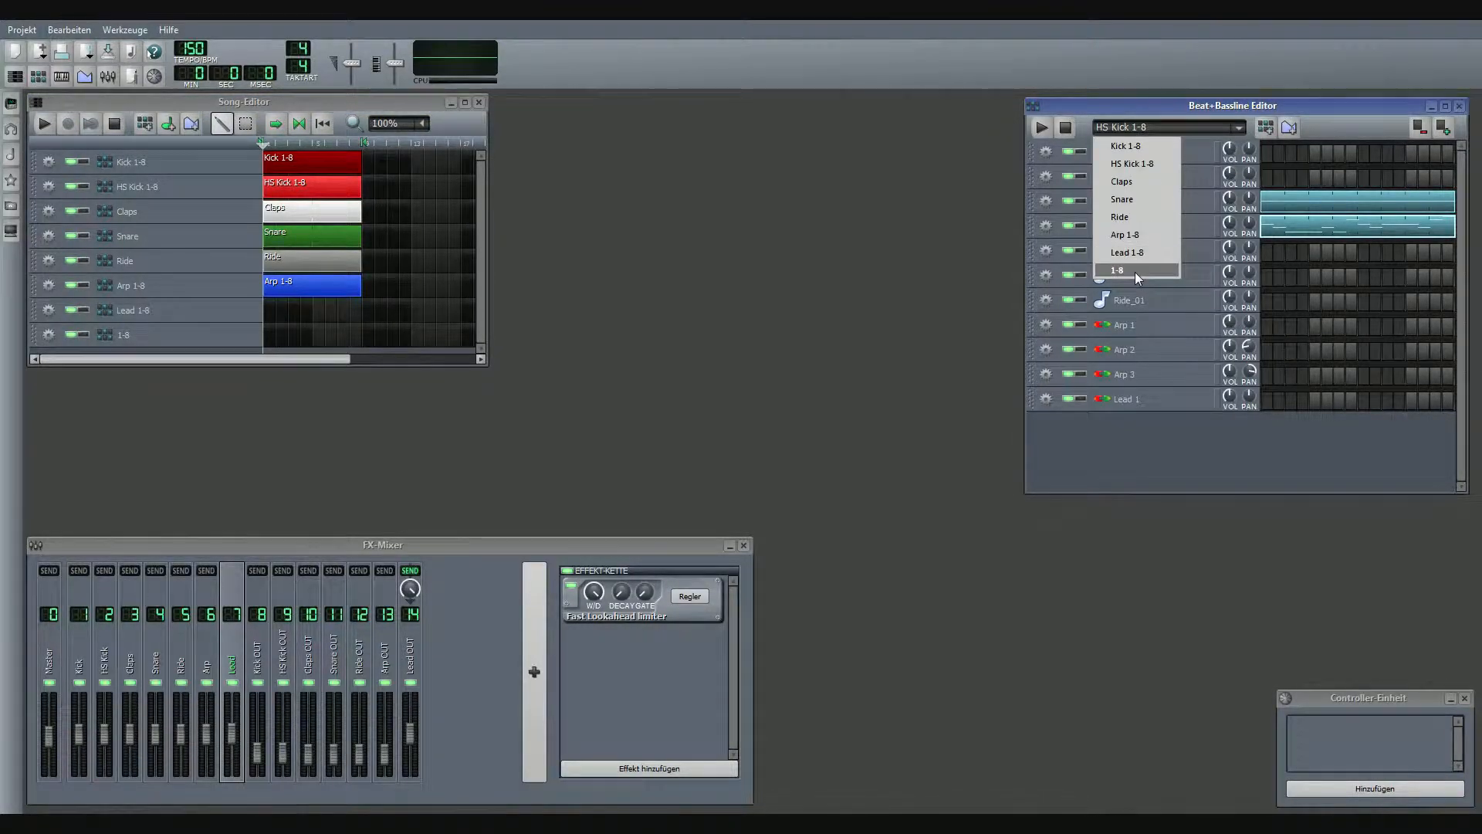
click(1134, 271)
right_click(1359, 400)
click(1377, 407)
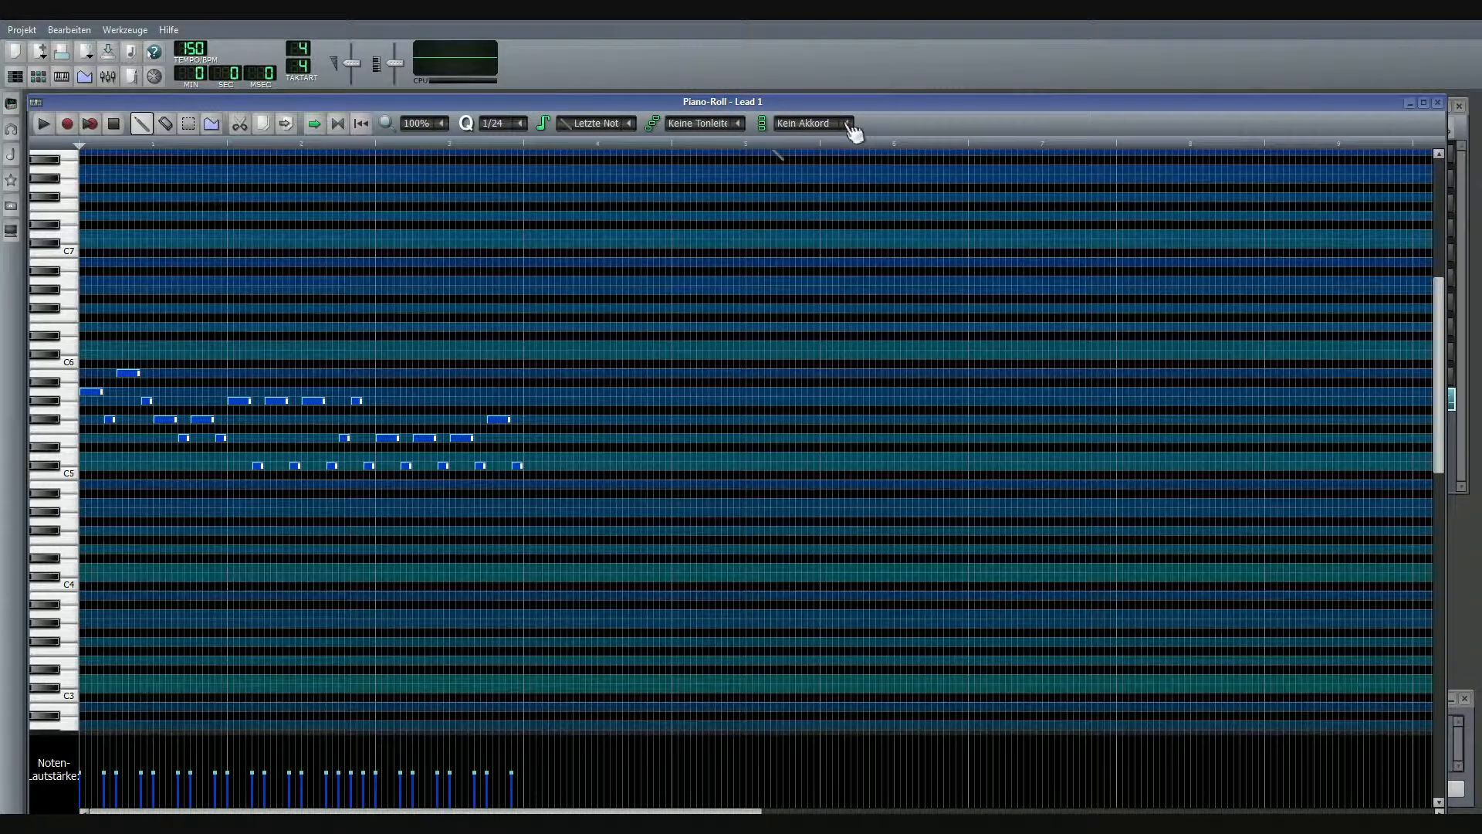
click(579, 421)
right_click(579, 421)
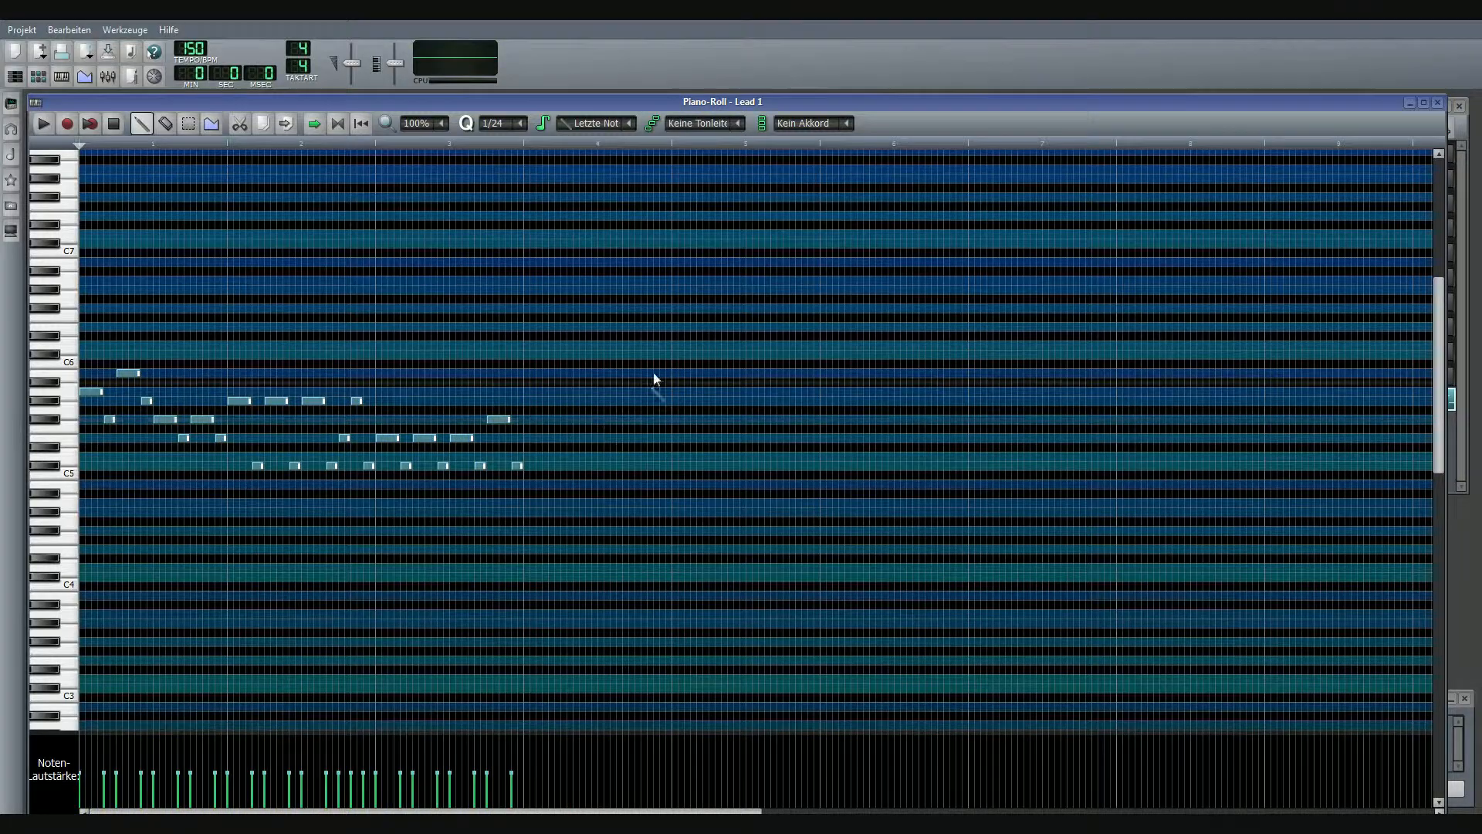
Step: Place a Pentatonisches Dur chord at the start of bar 5, rooted on the melody's last long note
click(847, 123)
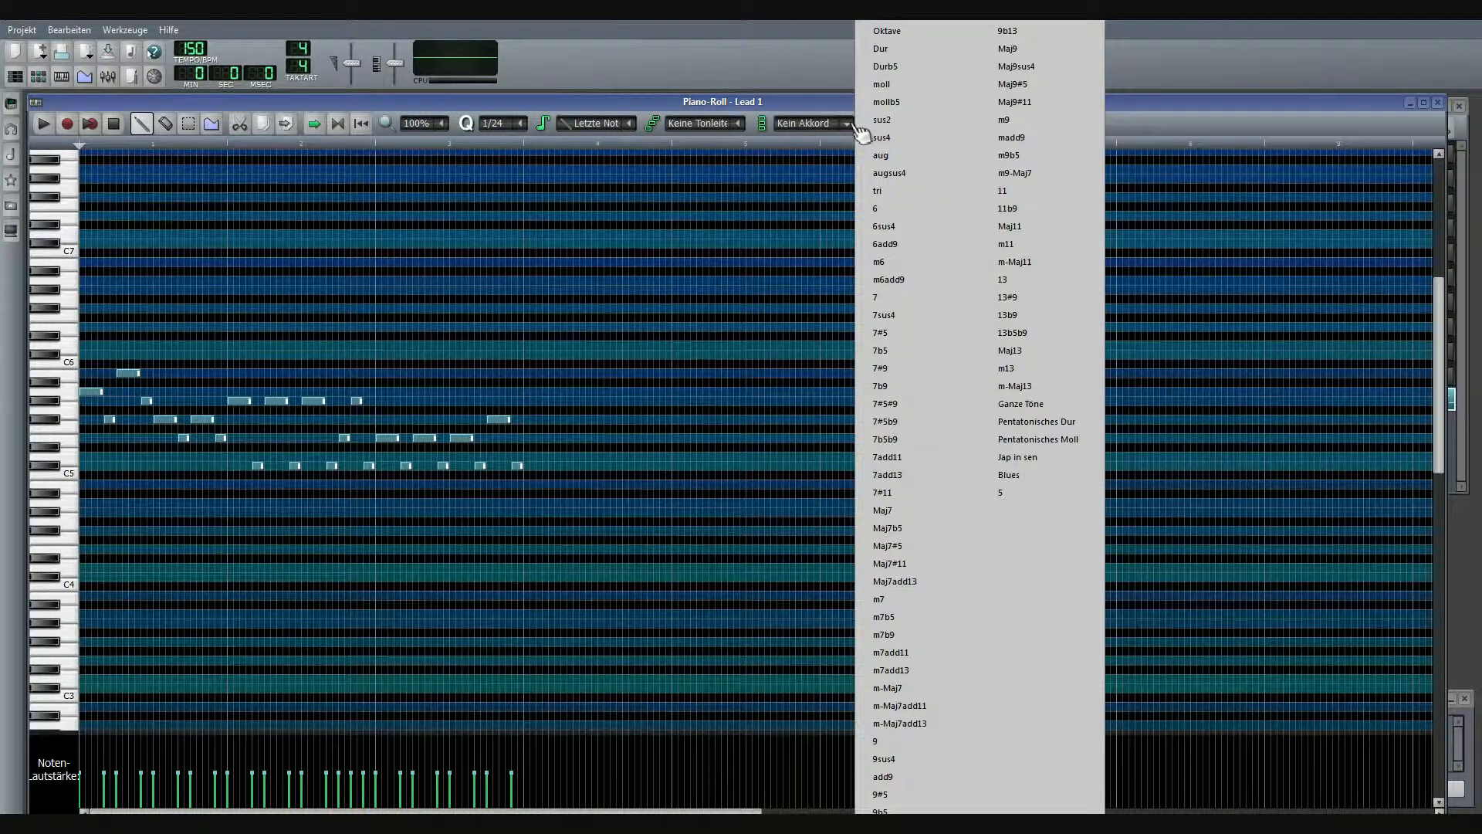
click(1053, 424)
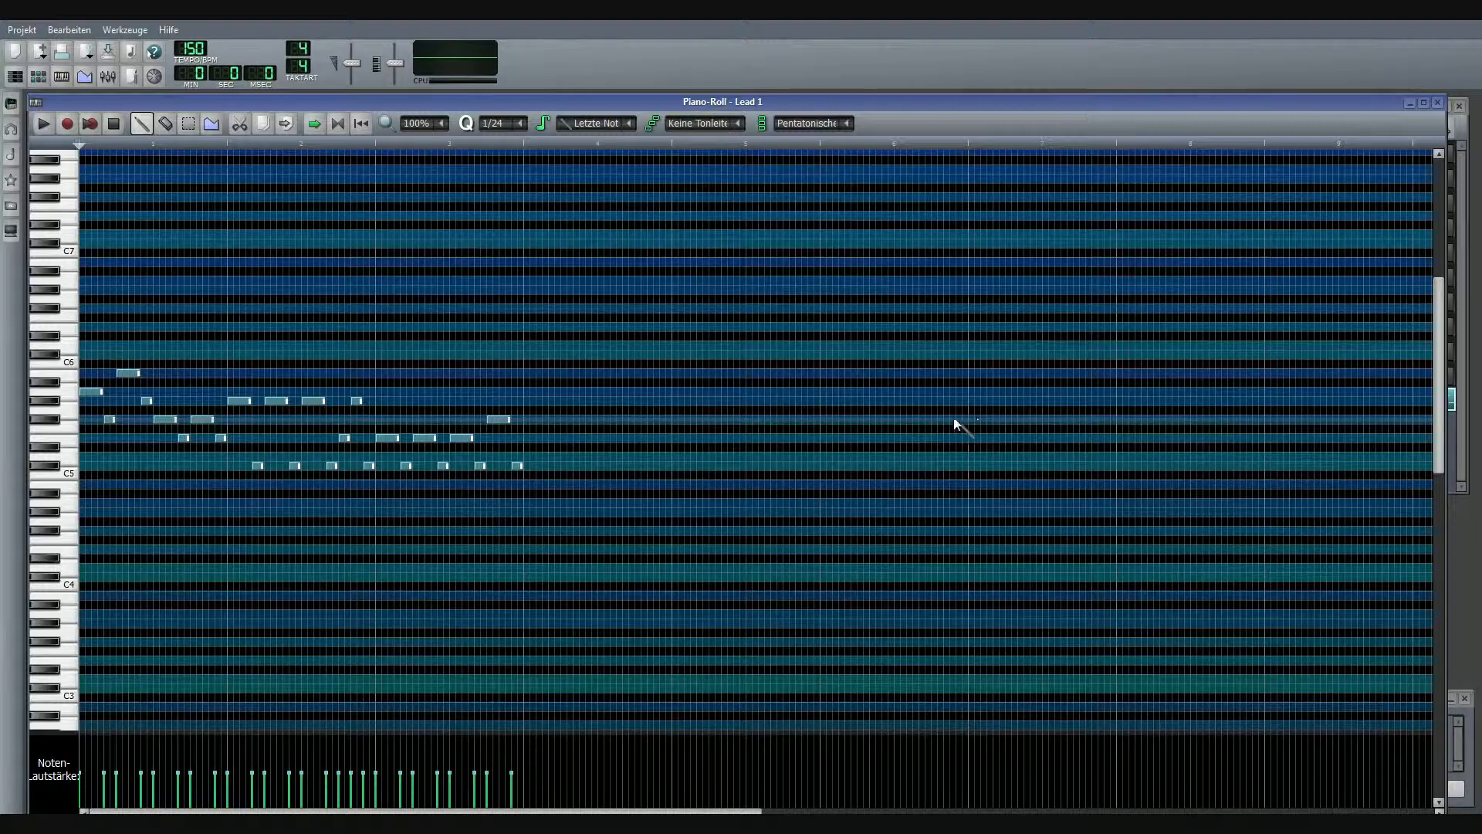
click(674, 418)
Step: Replace the bar 5 chord with a Pentatonisches Moll chord on the same root
click(849, 123)
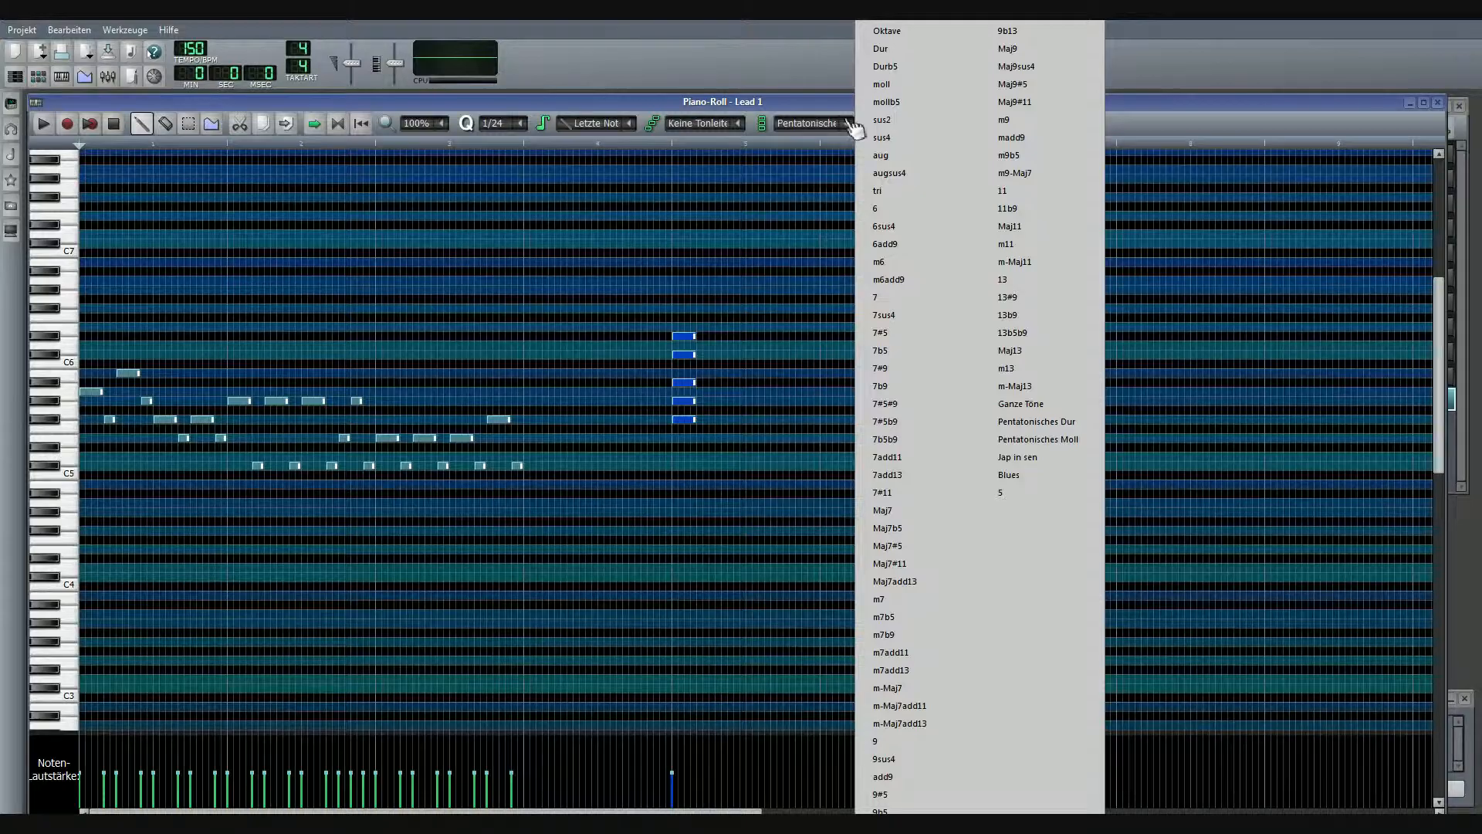
click(1056, 438)
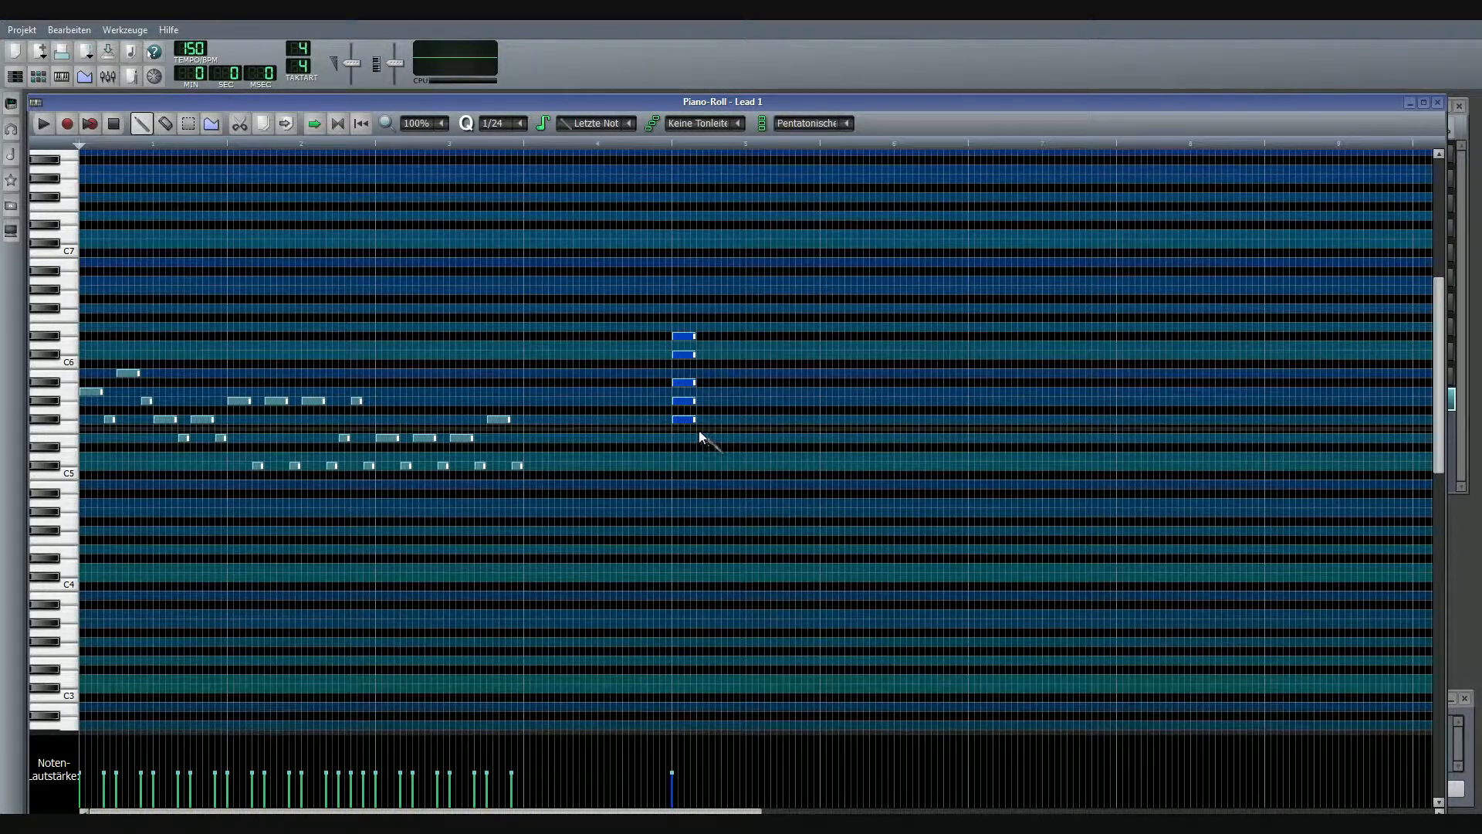
right_click(682, 420)
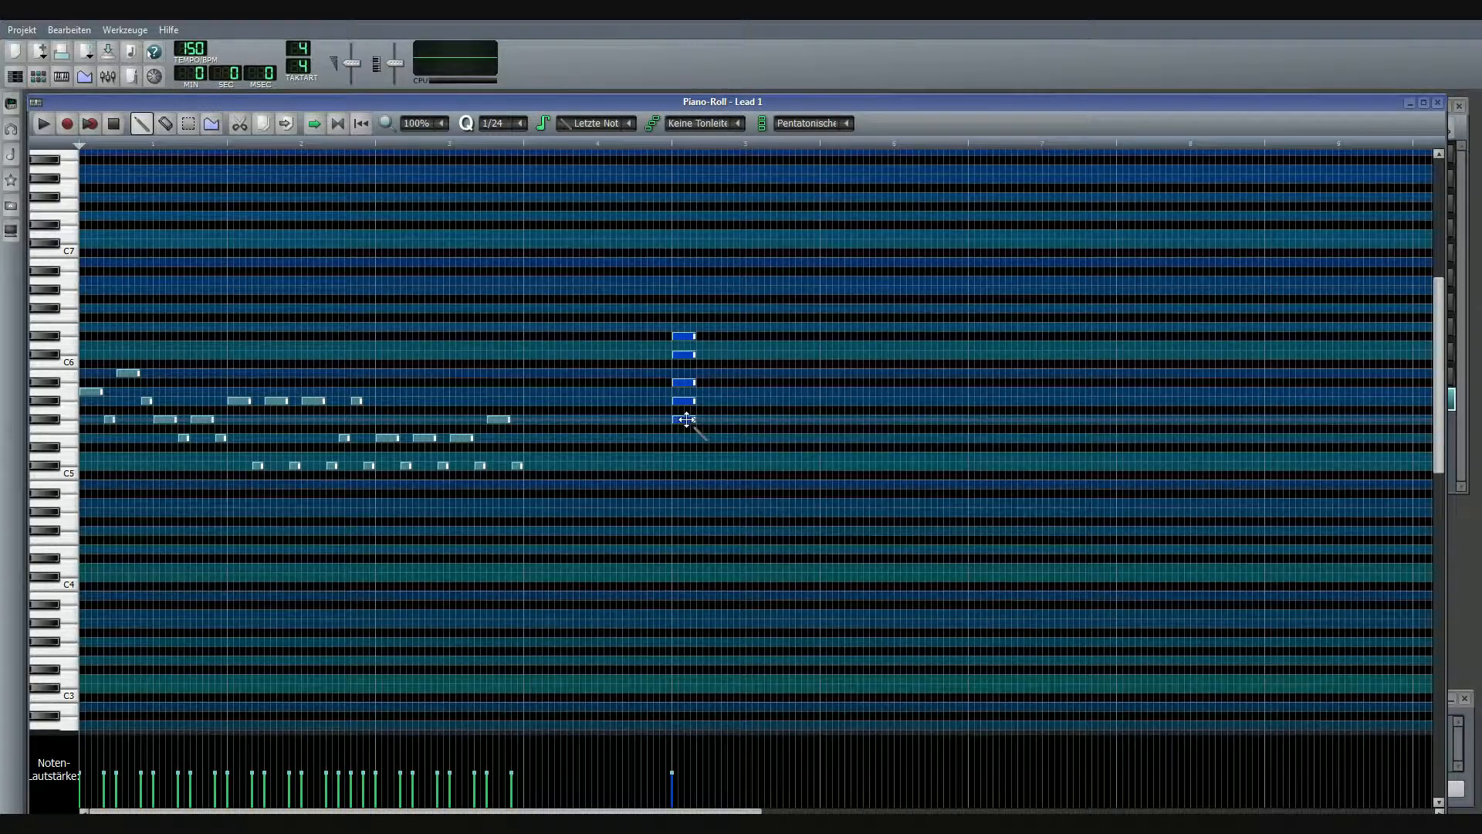
right_click(684, 401)
right_click(684, 383)
right_click(686, 355)
right_click(687, 340)
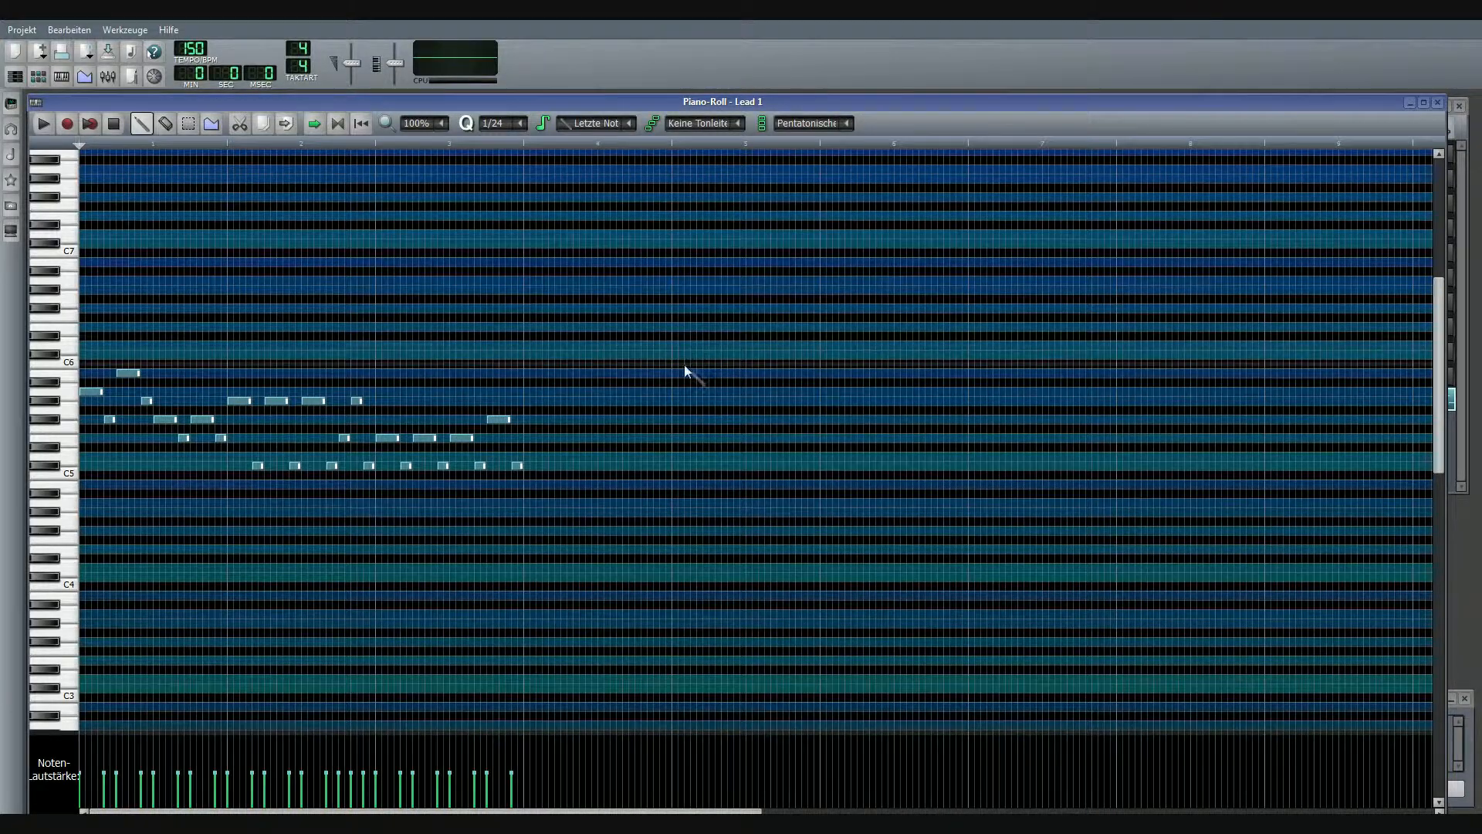
click(674, 420)
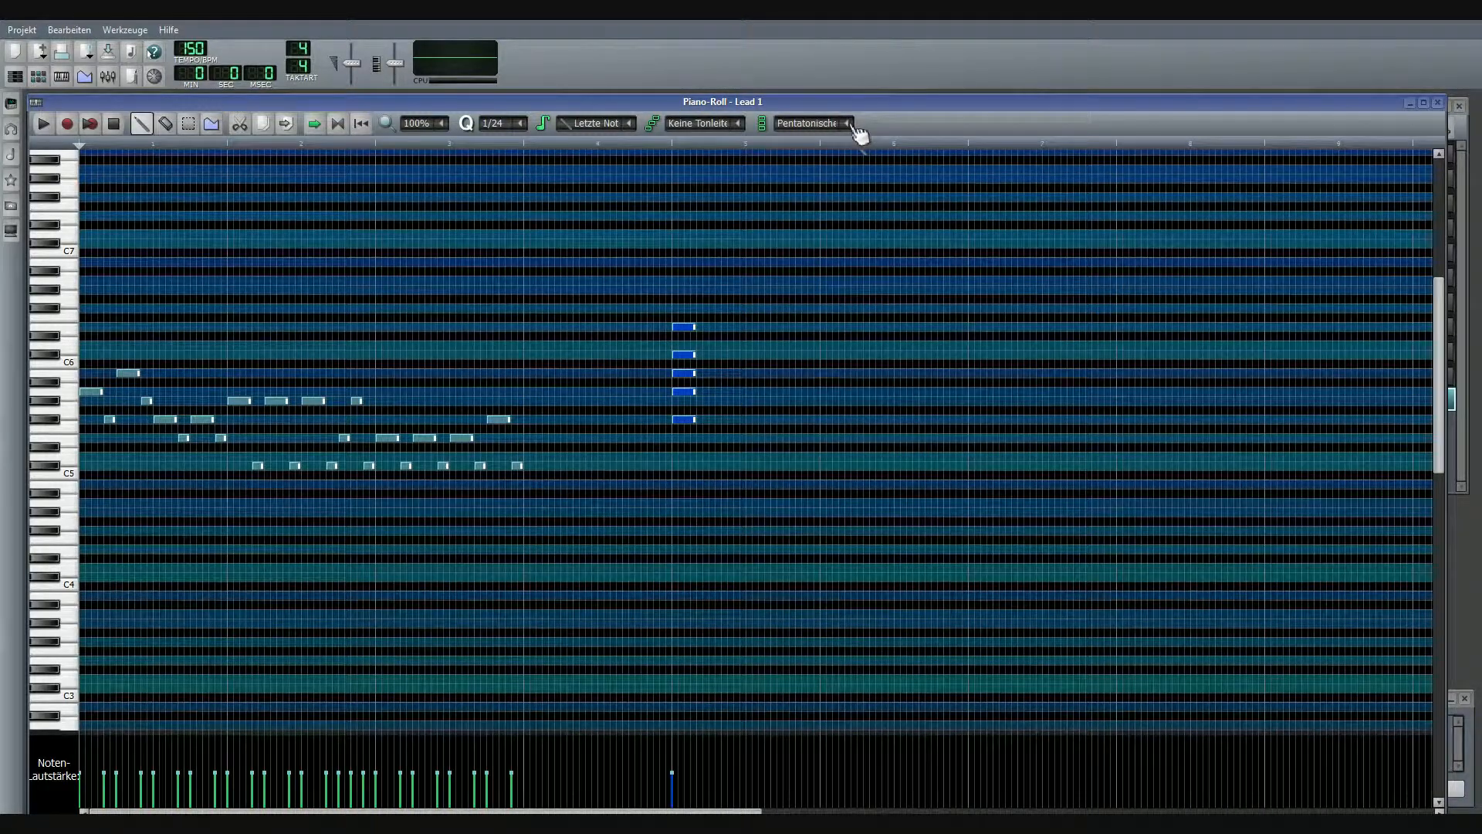
Step: Close the piano roll and save the project
click(1437, 102)
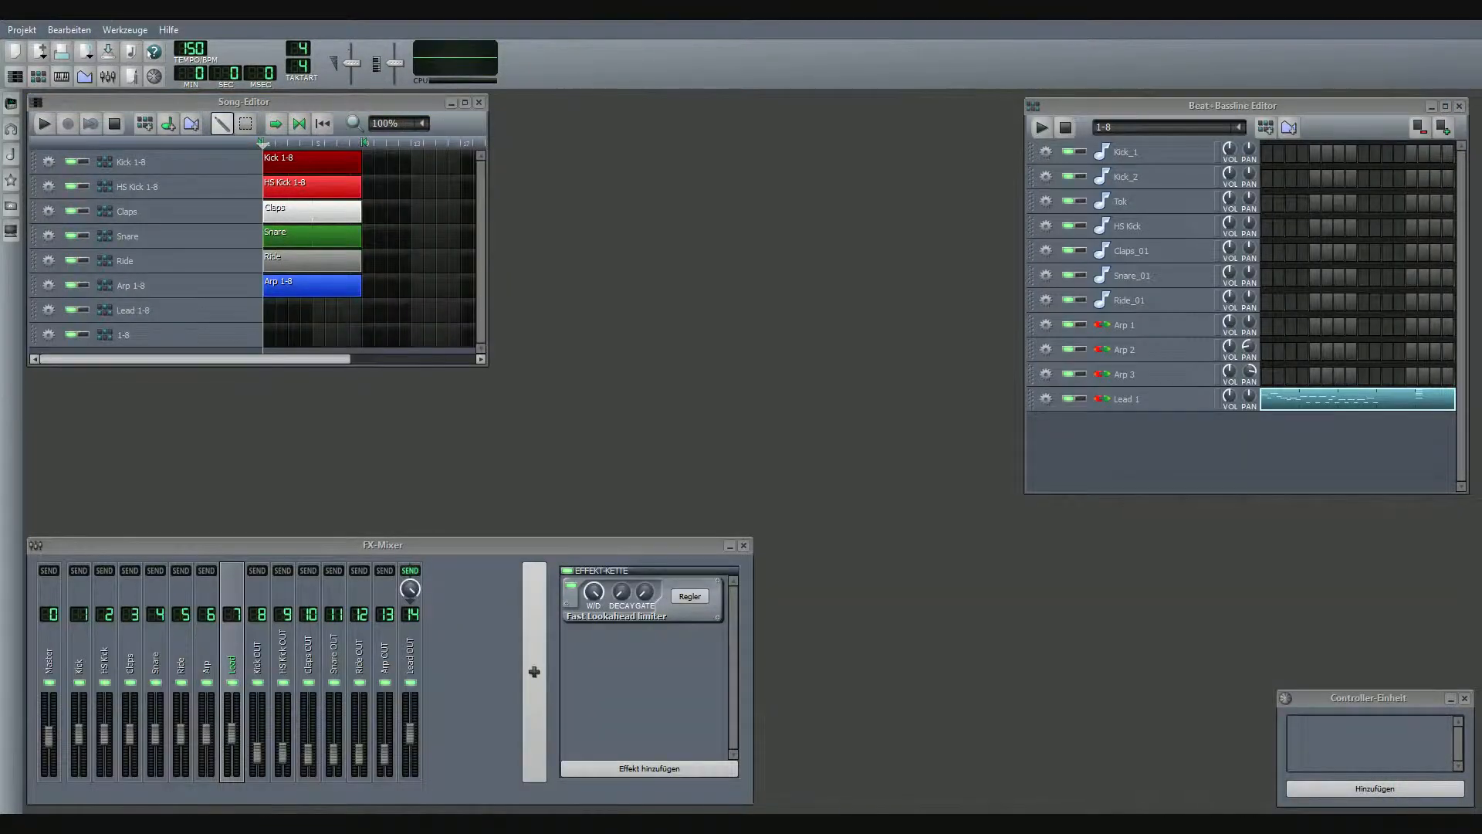
click(22, 30)
click(62, 108)
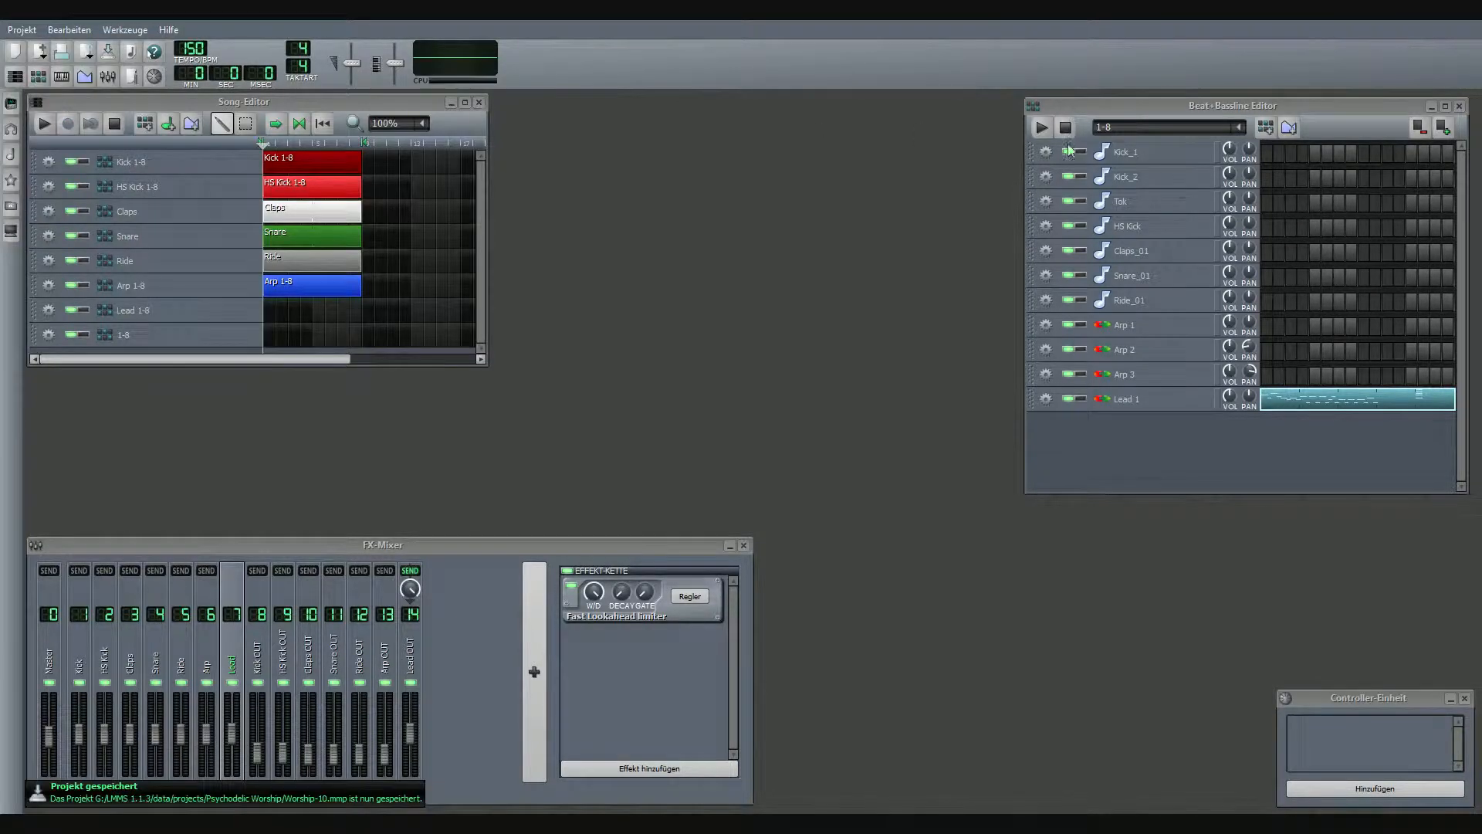
Step: Review the HS Kick notes of the HS Kick 1-8 pattern once more and close the piano roll
click(1241, 126)
click(1131, 164)
right_click(1272, 230)
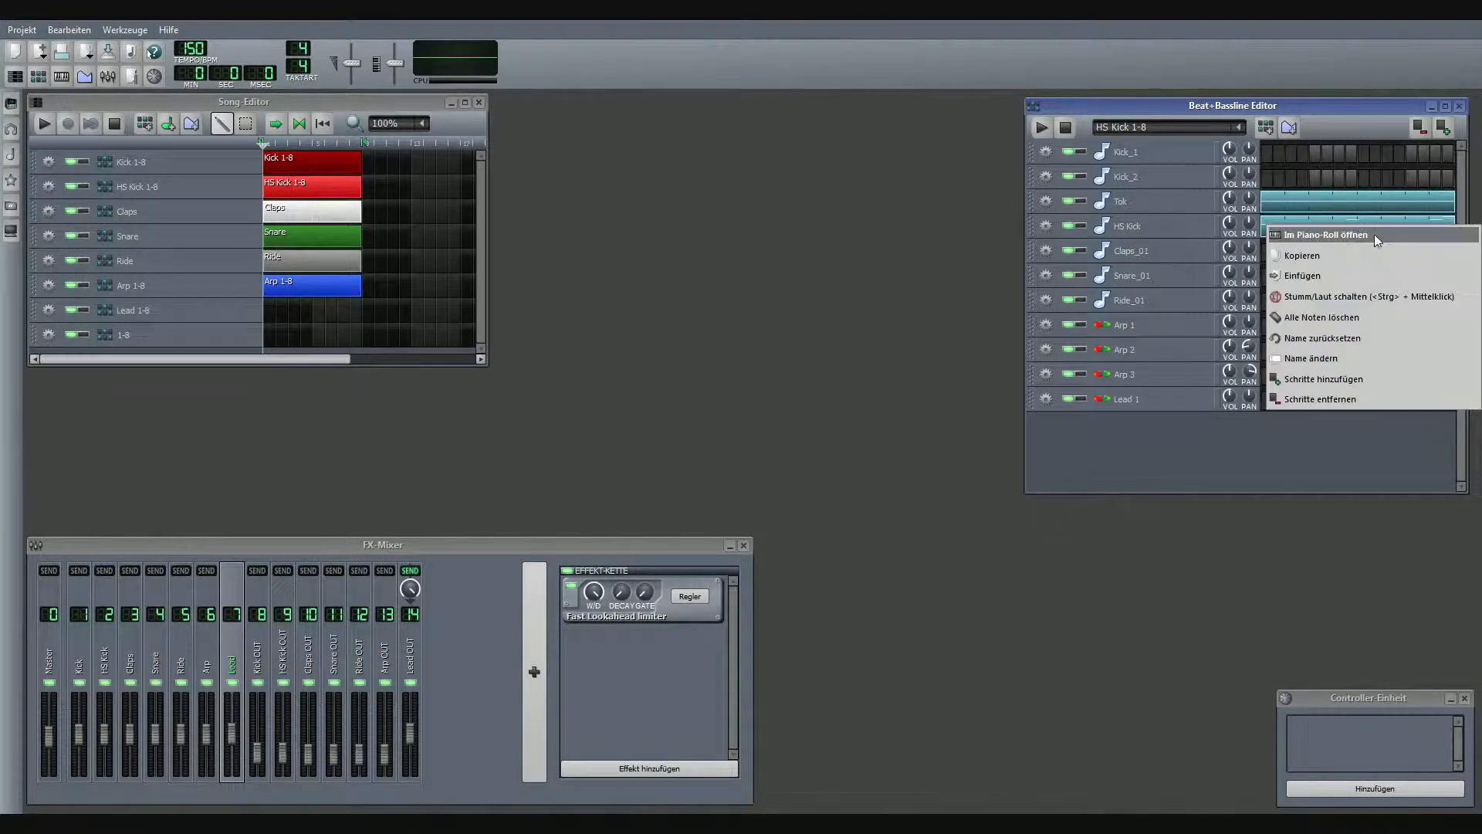
click(1312, 237)
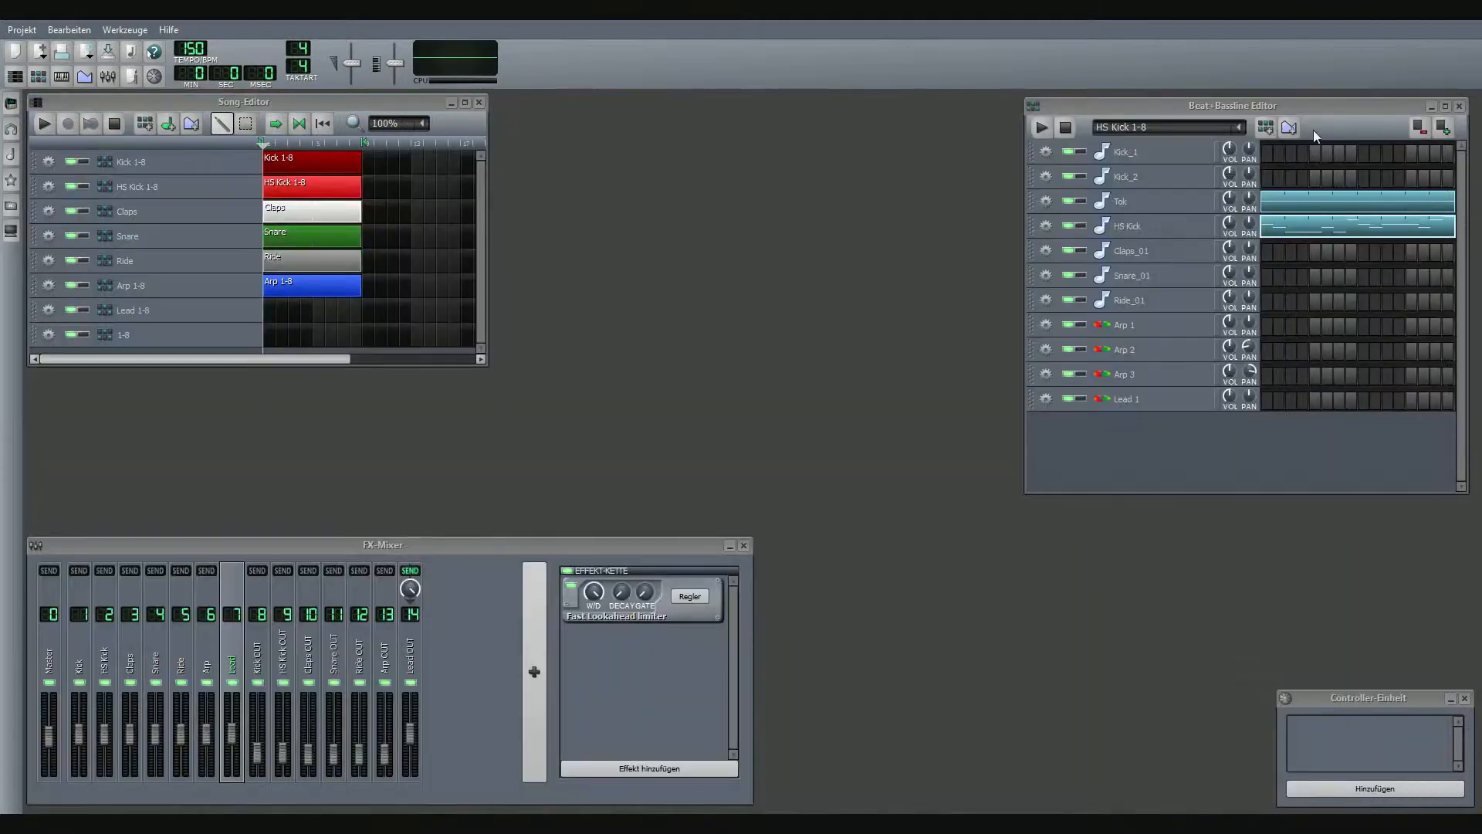
click(1437, 102)
Step: Reopen the Lead 1 notes of the 1-8 pattern and add a Pentatonisches Dur chord on beat 2 of bar 5, one melody step lower
click(1238, 127)
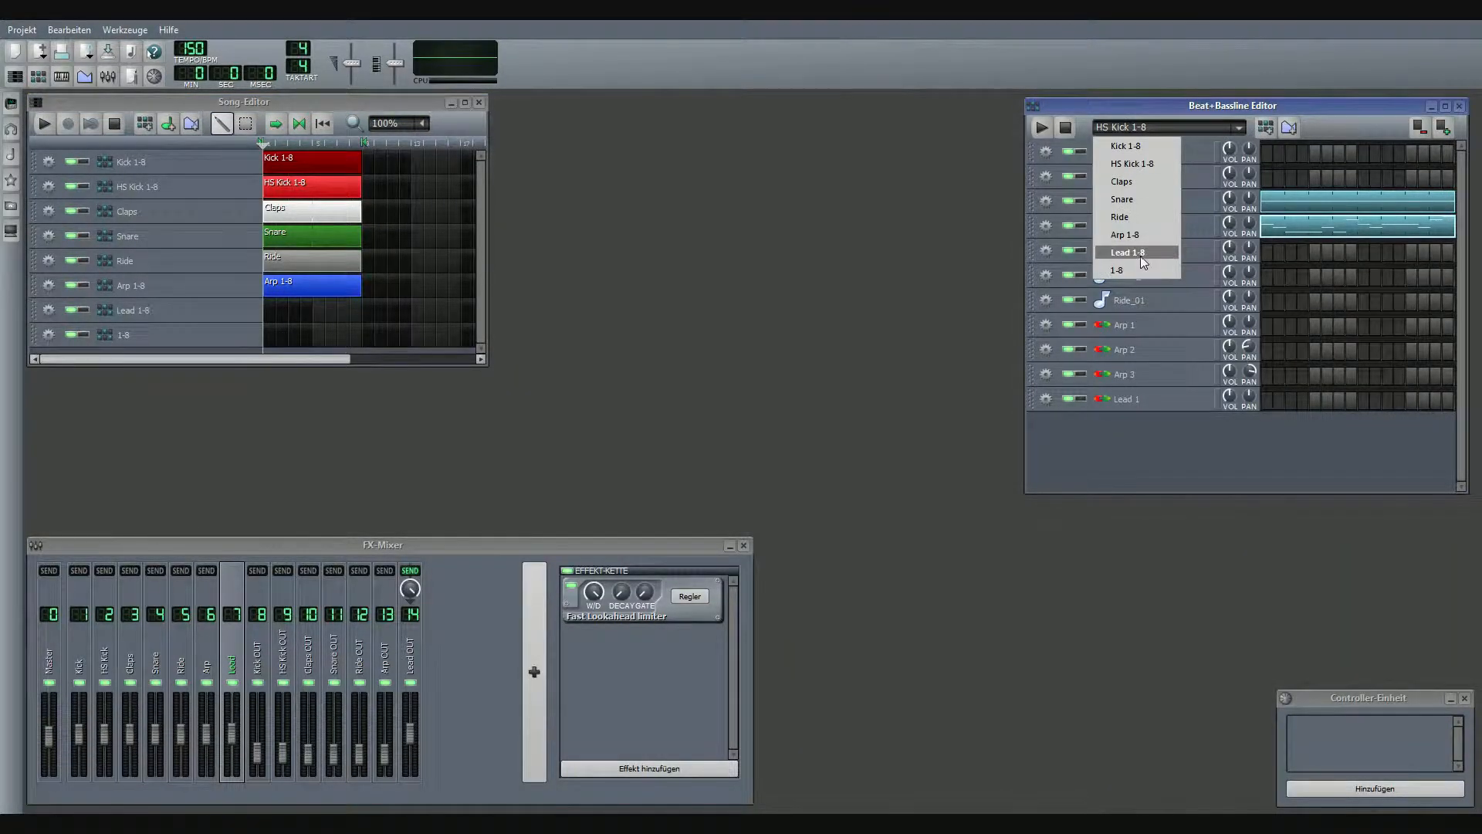
right_click(1352, 393)
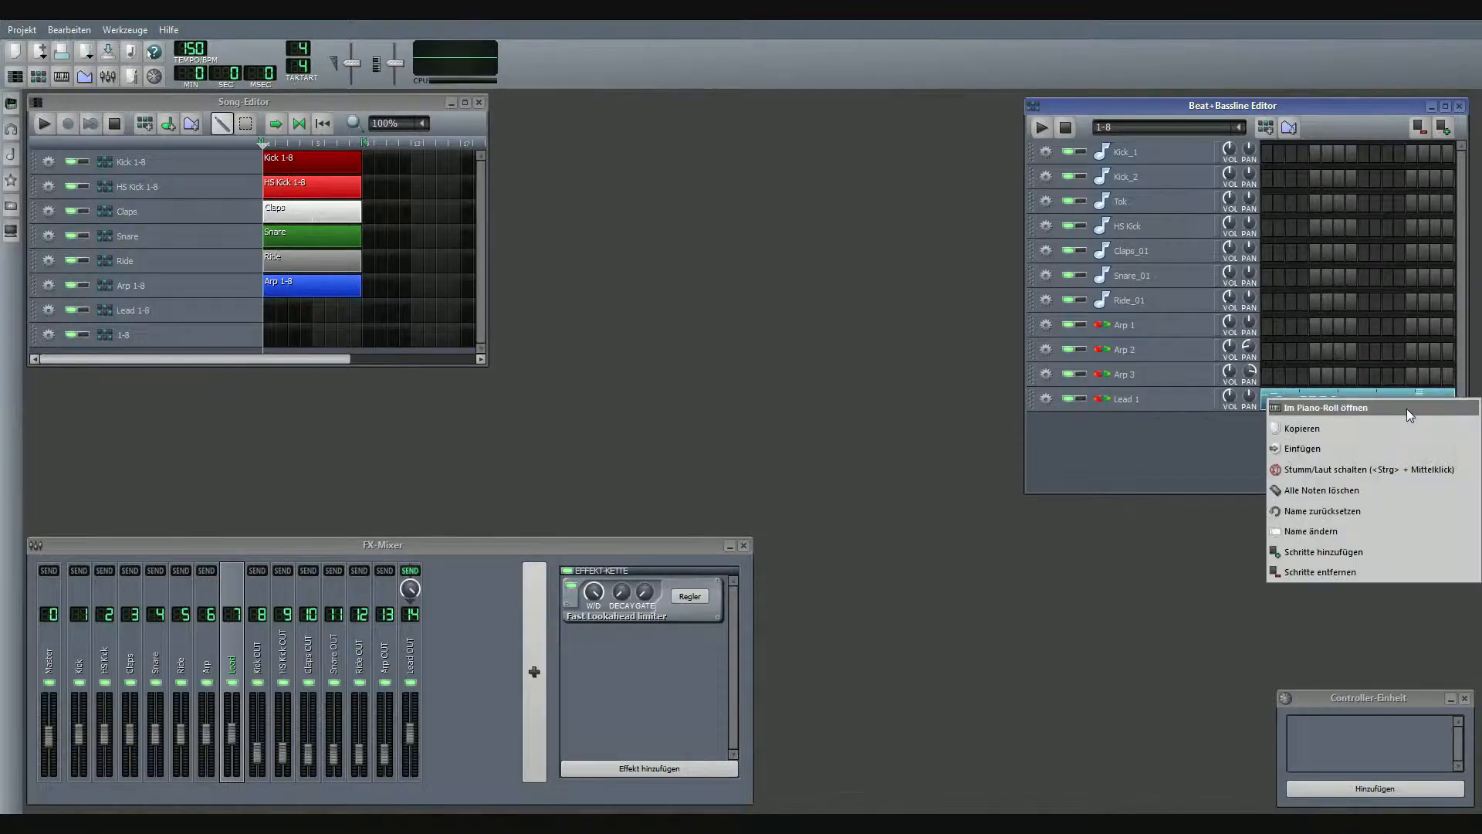
click(1403, 411)
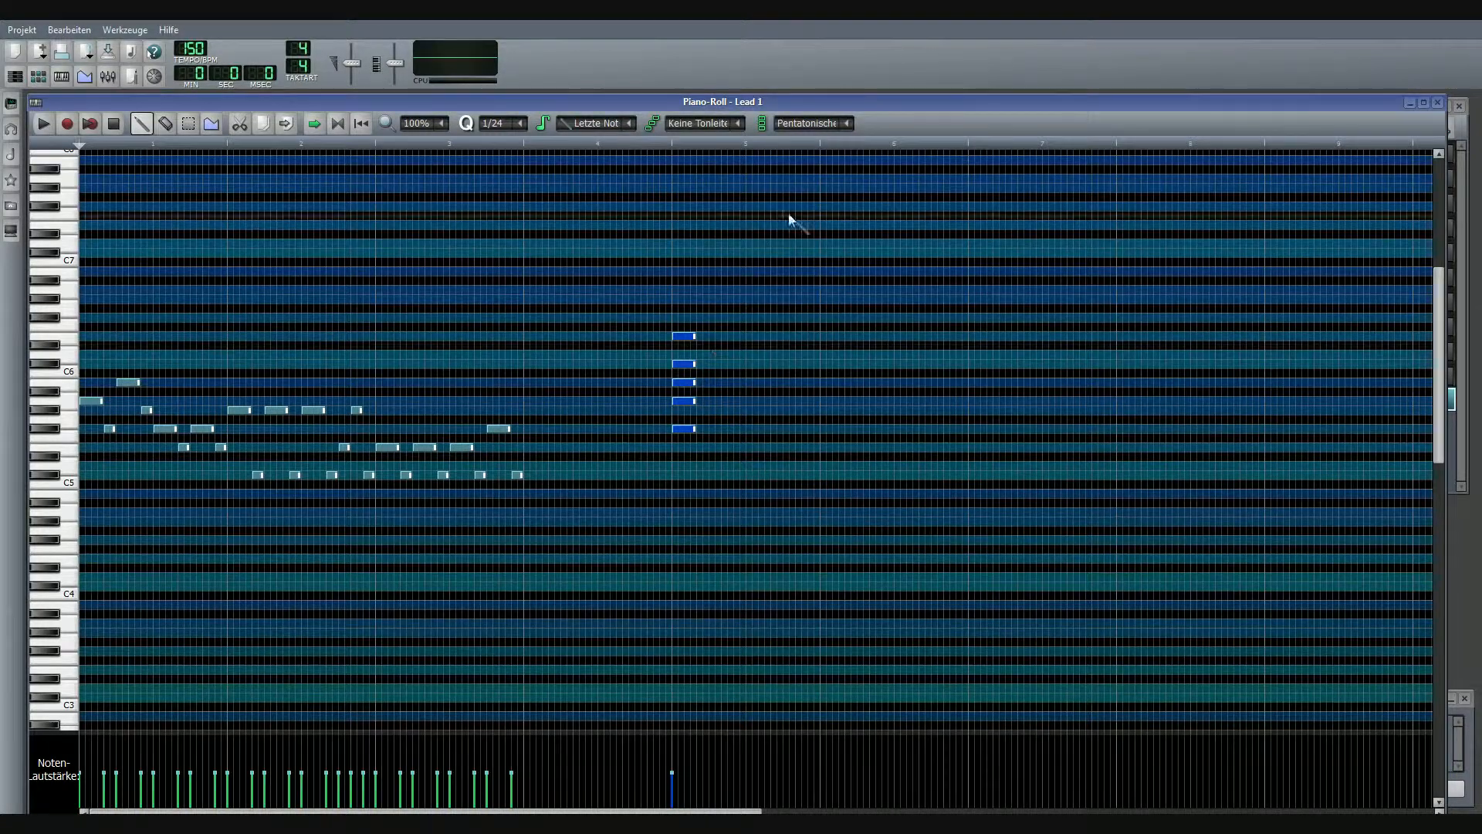
click(846, 124)
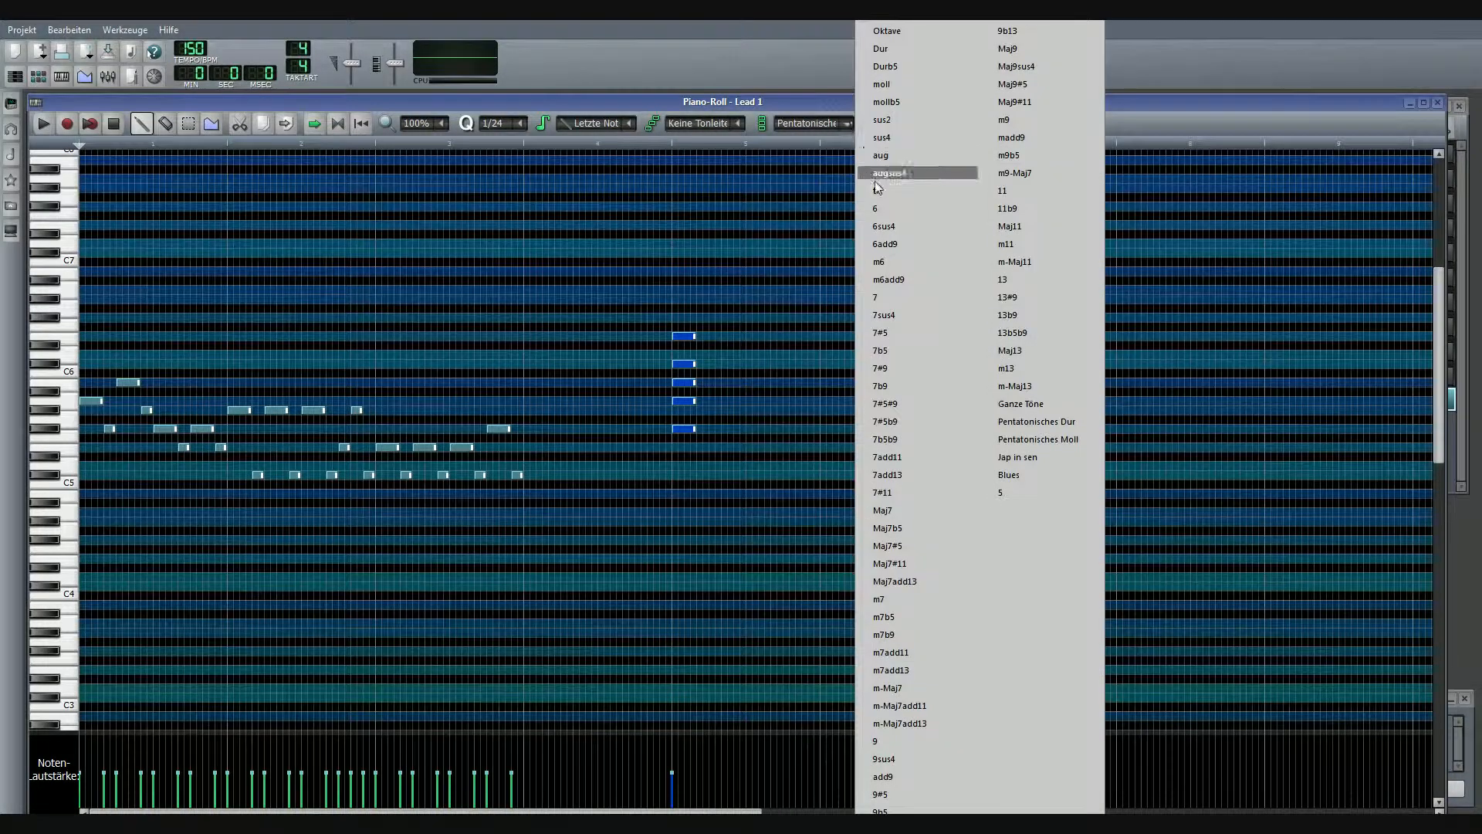
click(1056, 422)
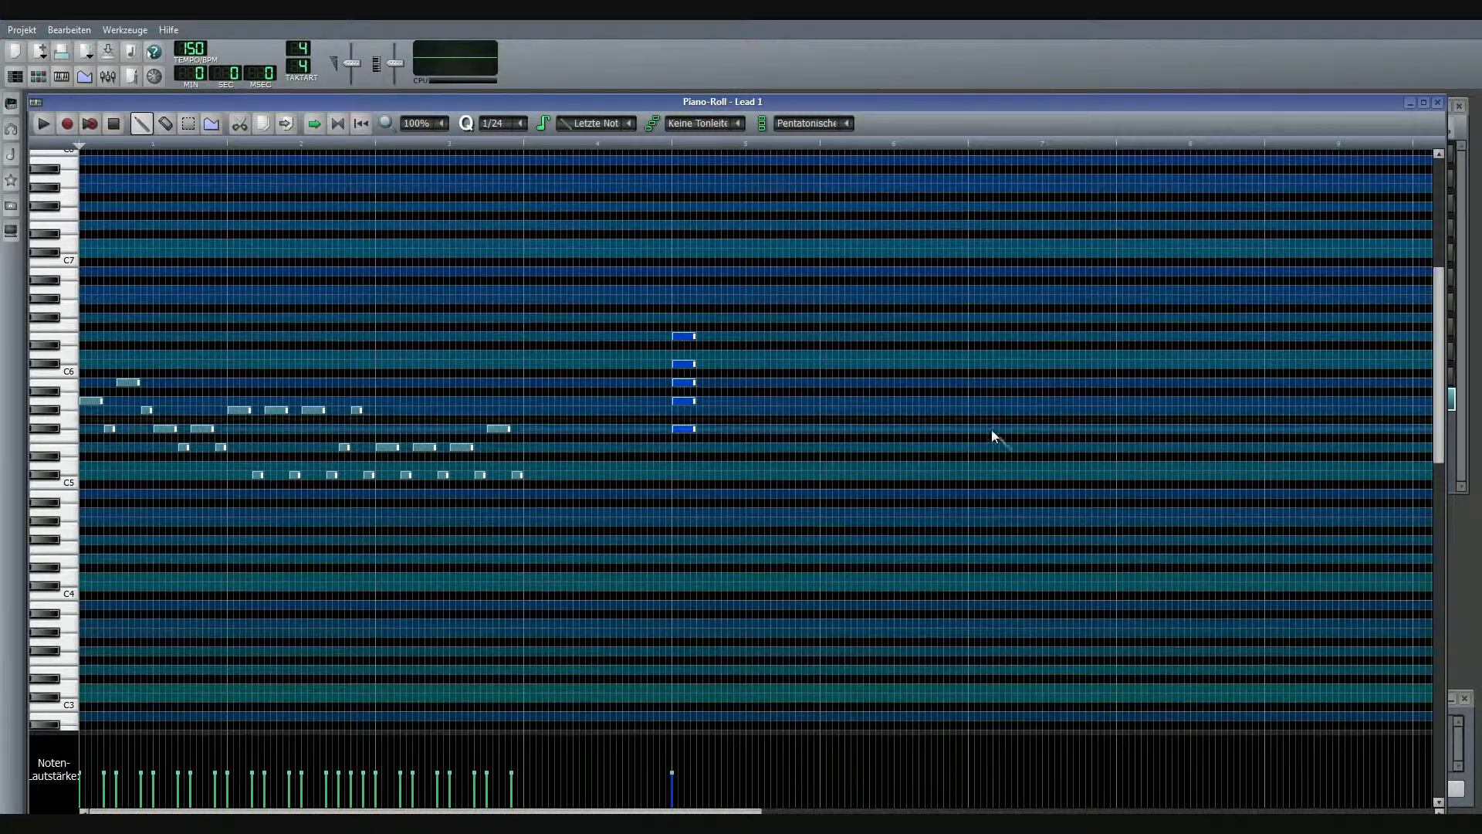
click(711, 447)
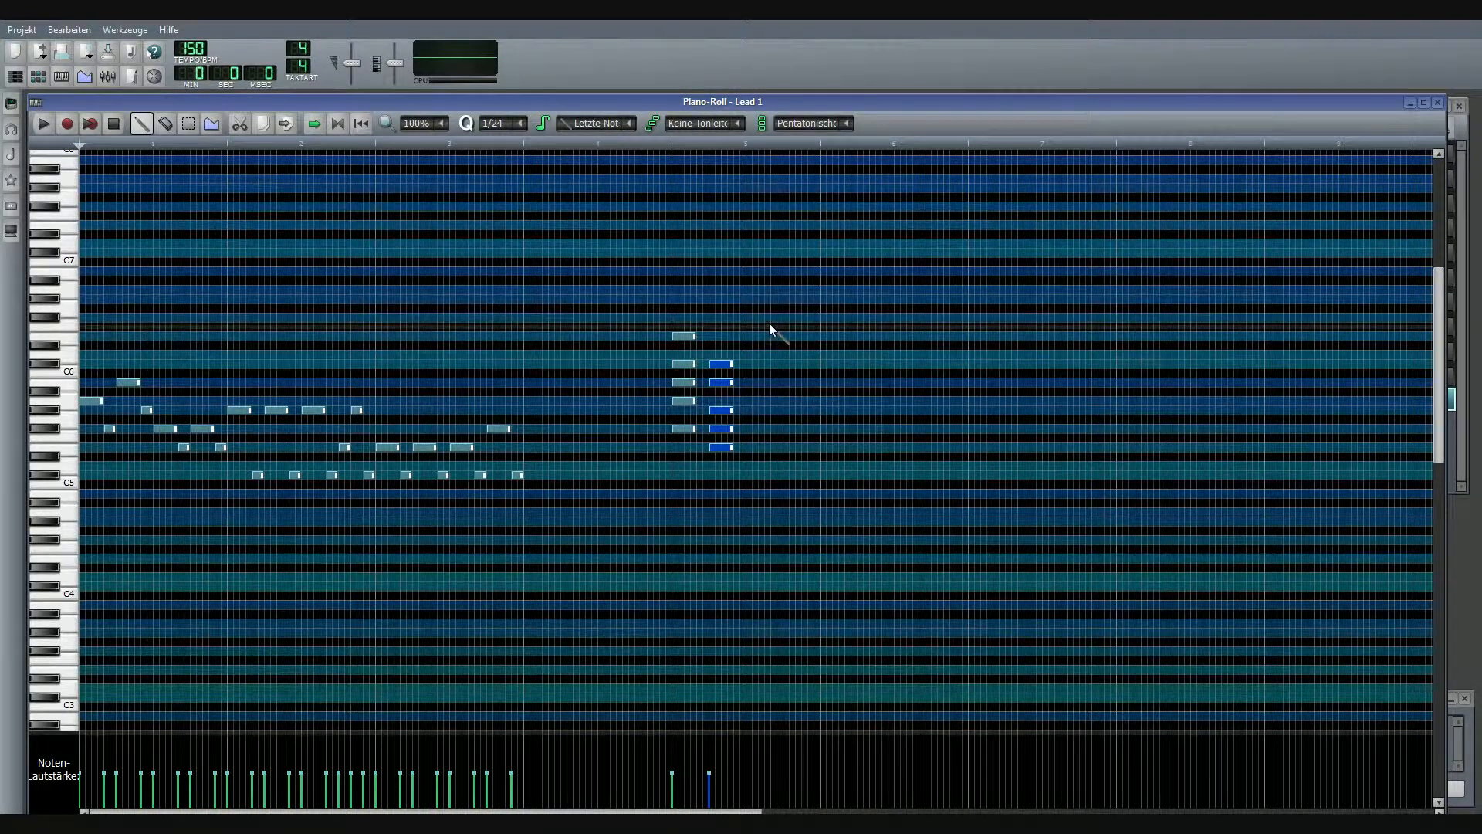
Step: Try a Pentatonisches Dur chord on the melody's lowest pitch just after the second chord, and delete it again
click(846, 124)
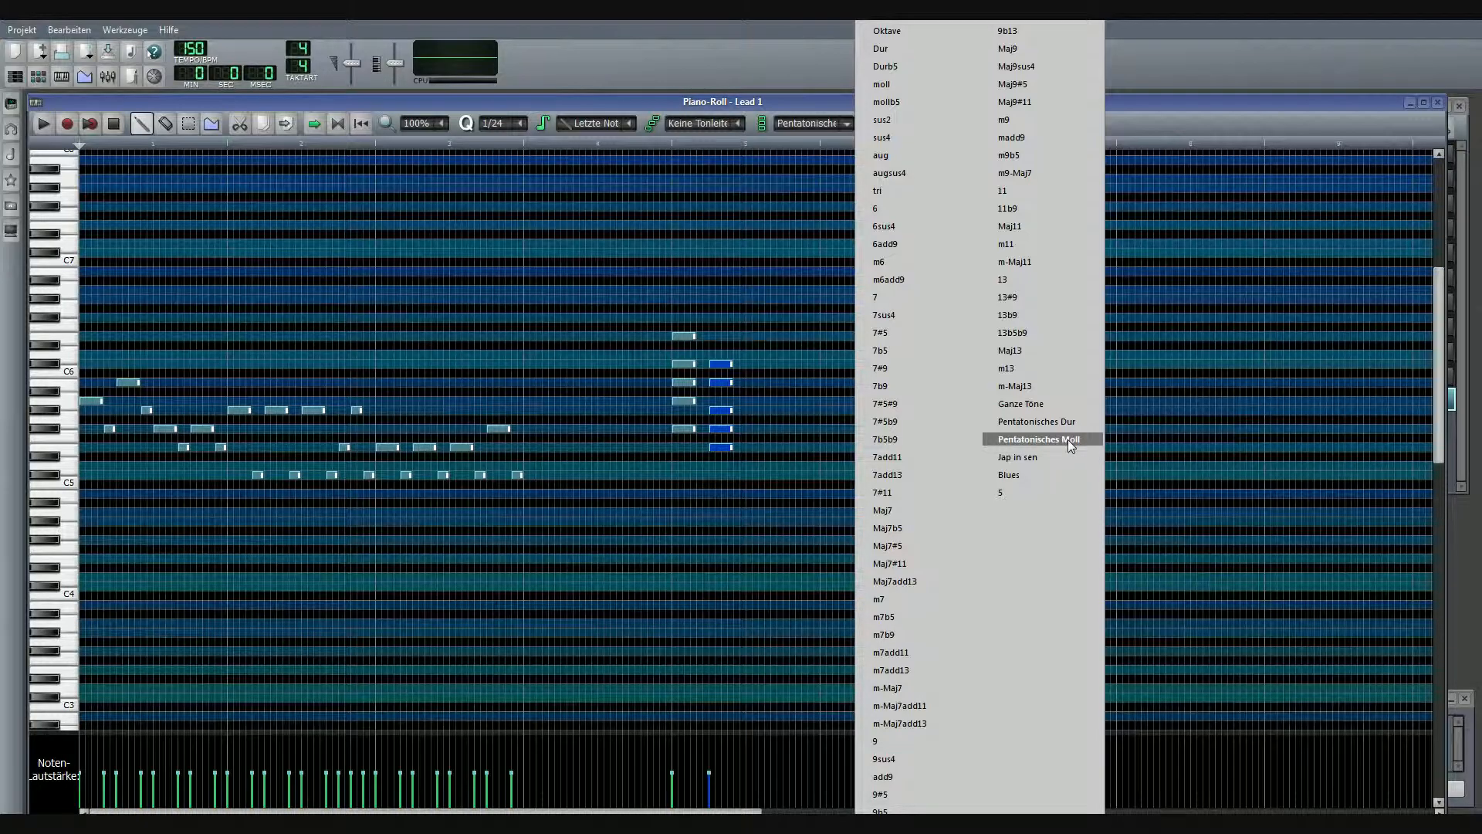
click(1068, 425)
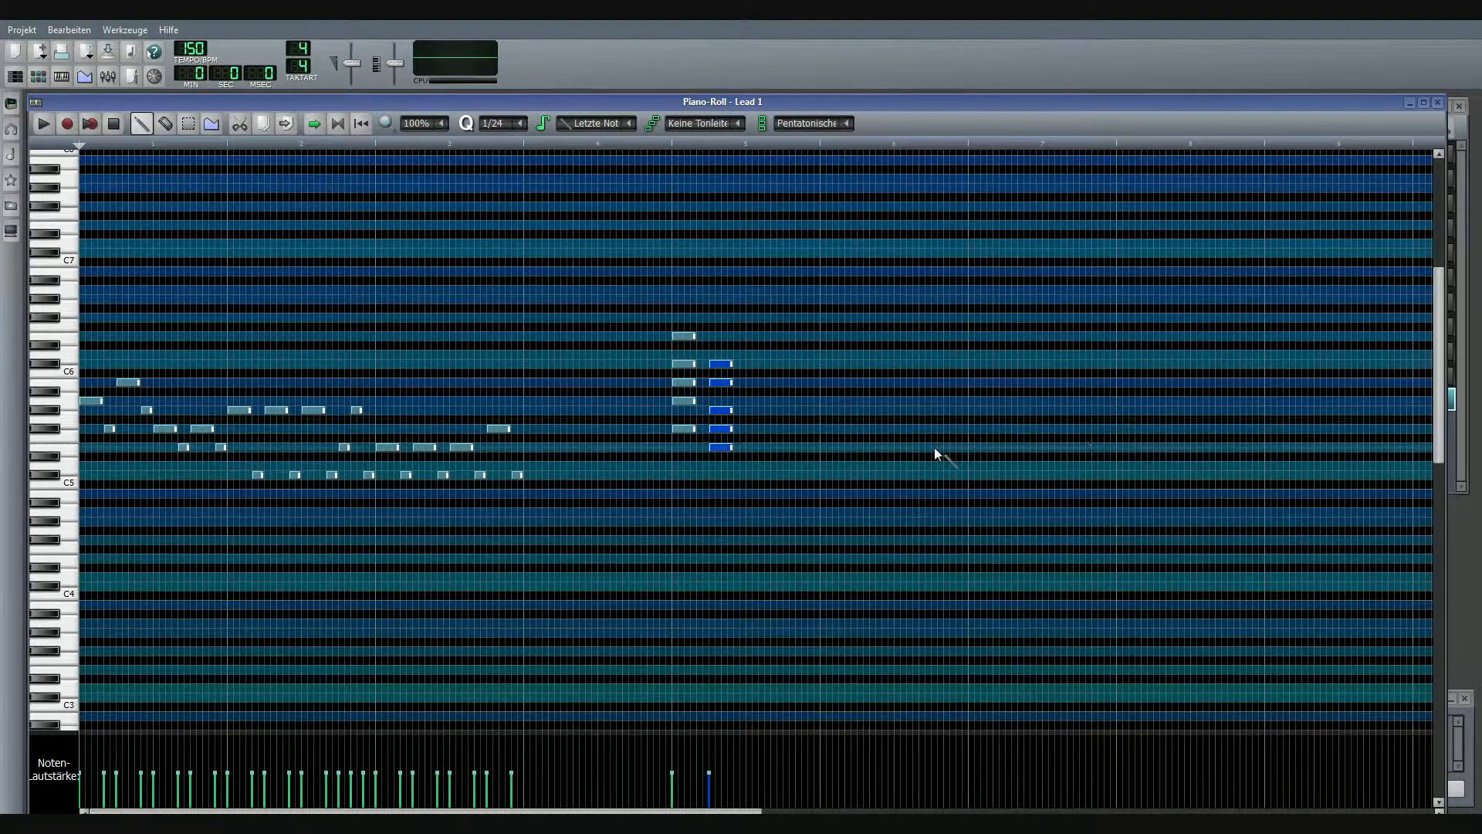
click(743, 474)
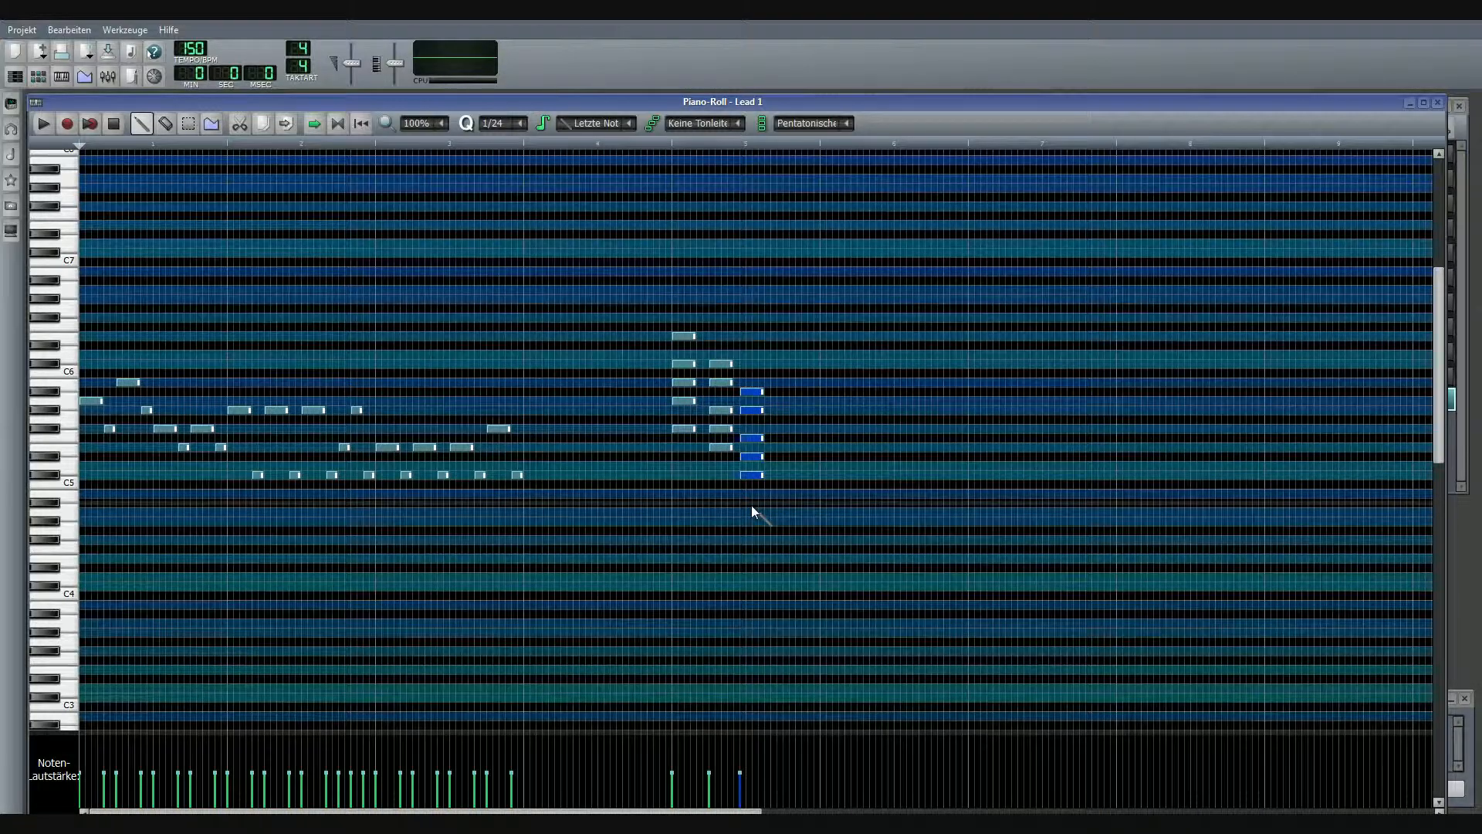
right_click(752, 475)
right_click(752, 456)
right_click(753, 438)
right_click(753, 410)
right_click(753, 392)
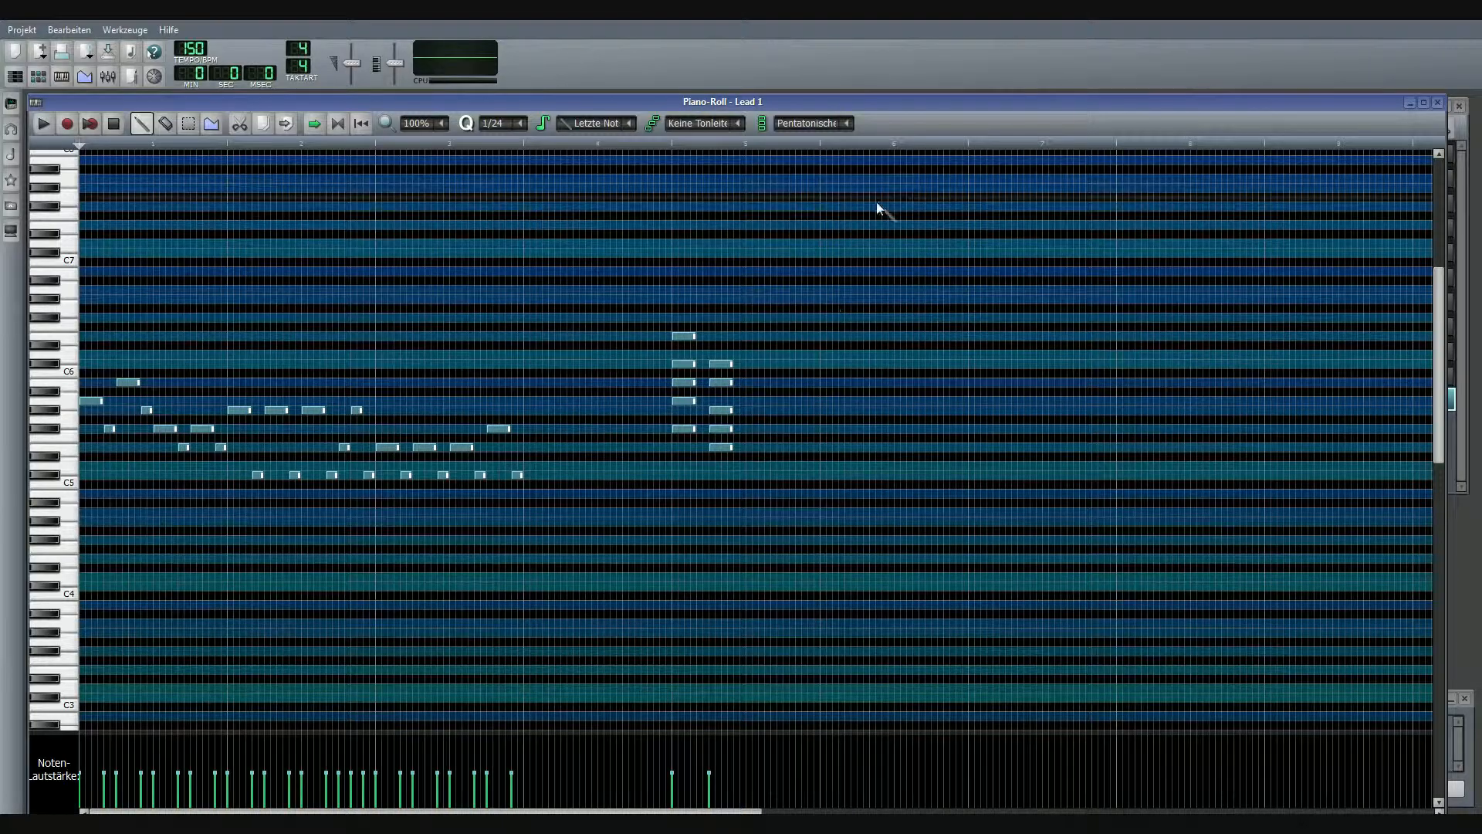
Step: Add a two-bar Pentatonisches Moll chord from the start of bar 6, rooted on the melody's lowest pitch
click(849, 124)
click(1054, 438)
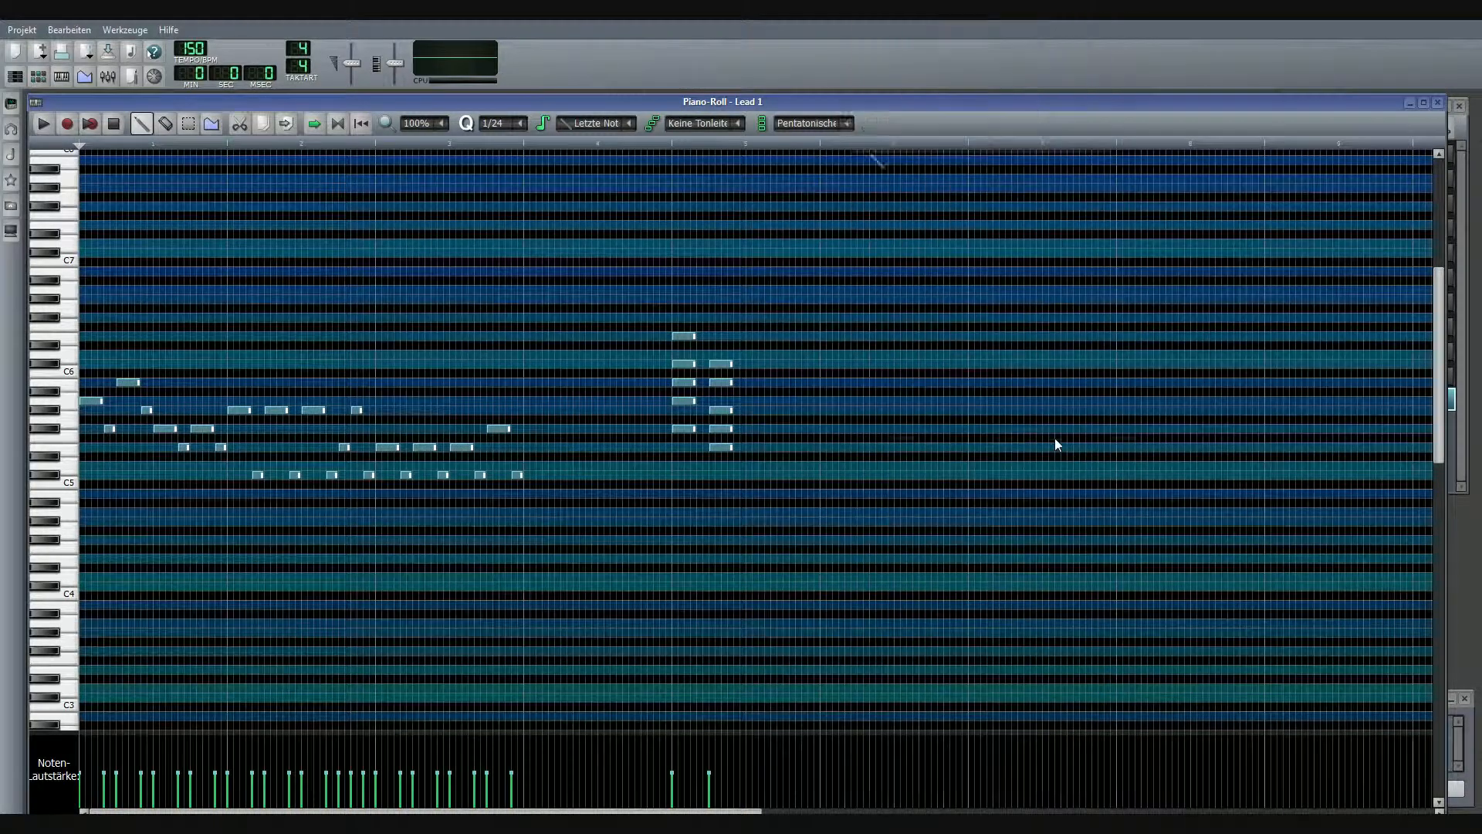
click(747, 476)
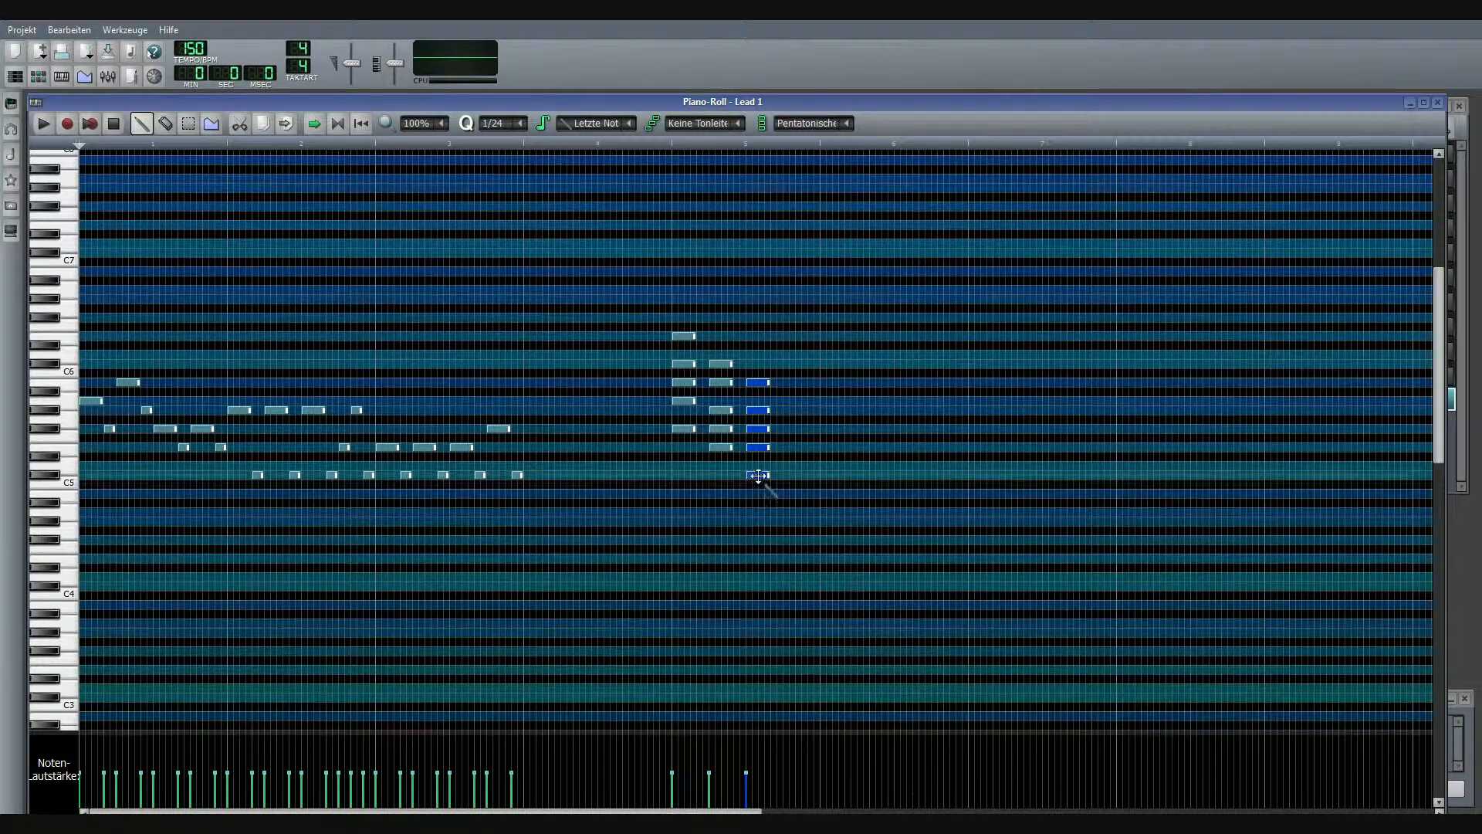
drag(758, 475, 832, 478)
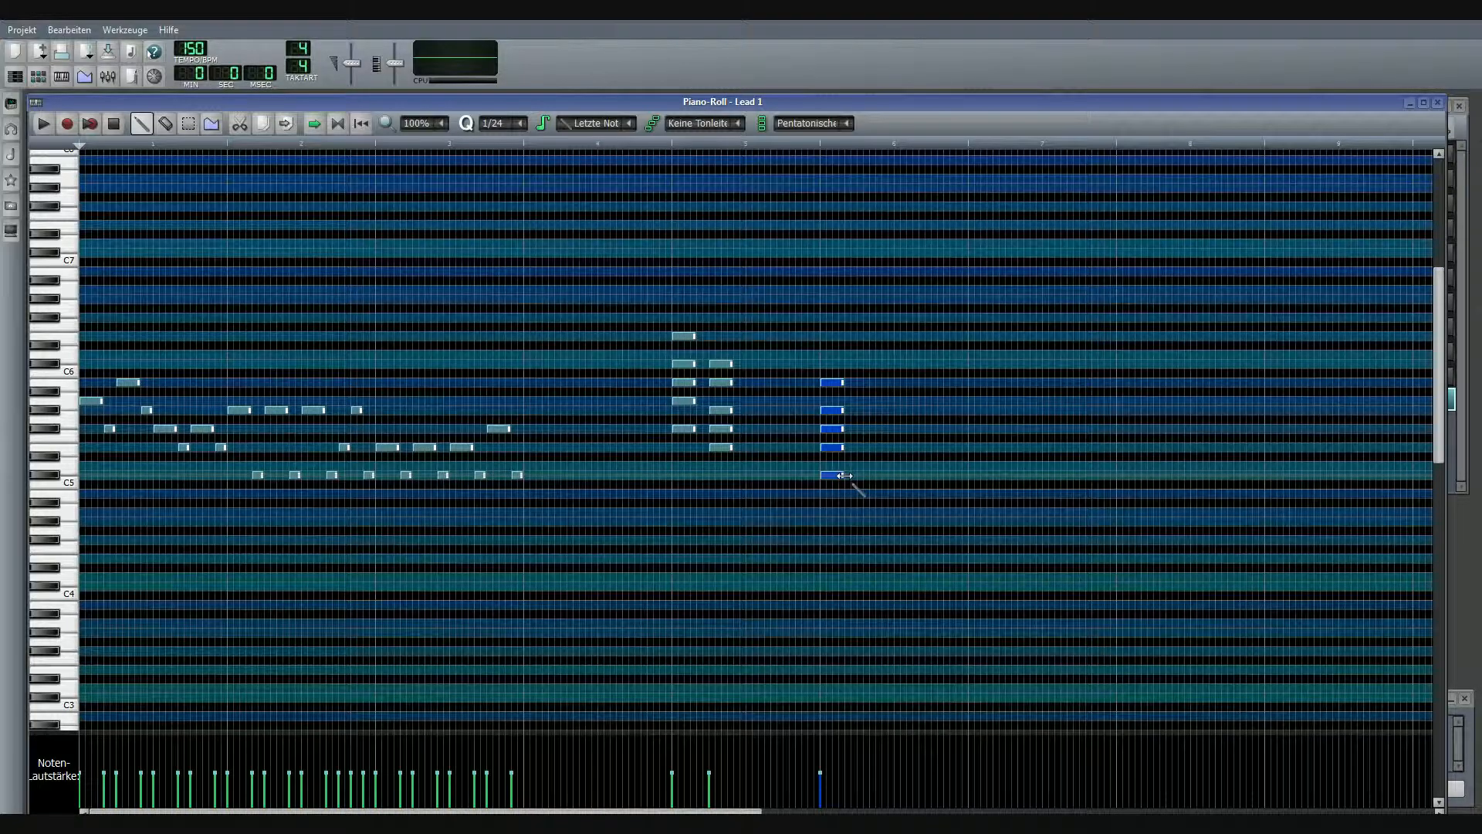
drag(844, 475, 1119, 482)
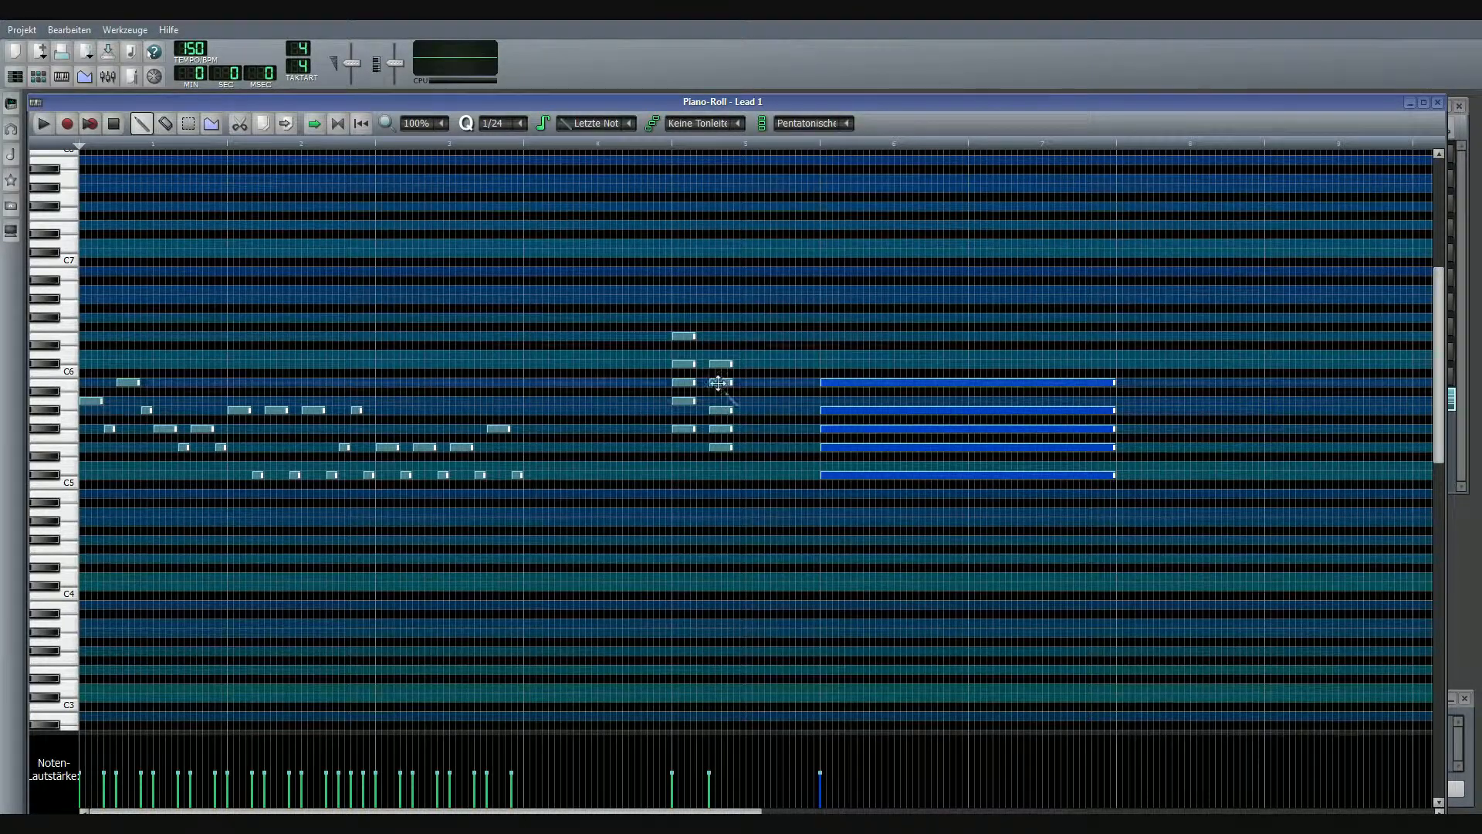
Step: Reset the chord setting to Kein Akkord, and shift and lengthen the second chord to fill the second half of bar 5
click(189, 123)
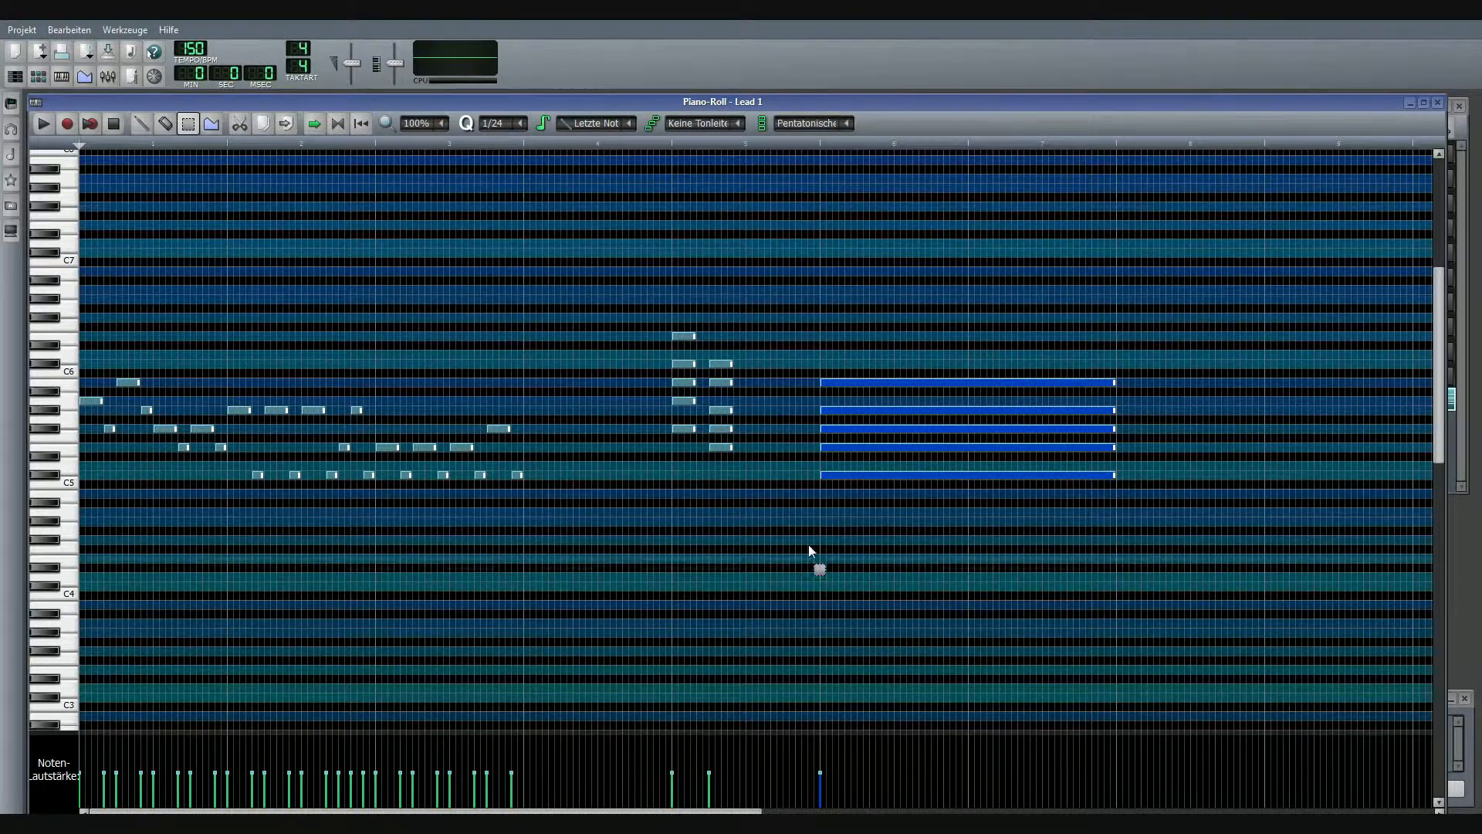
click(841, 128)
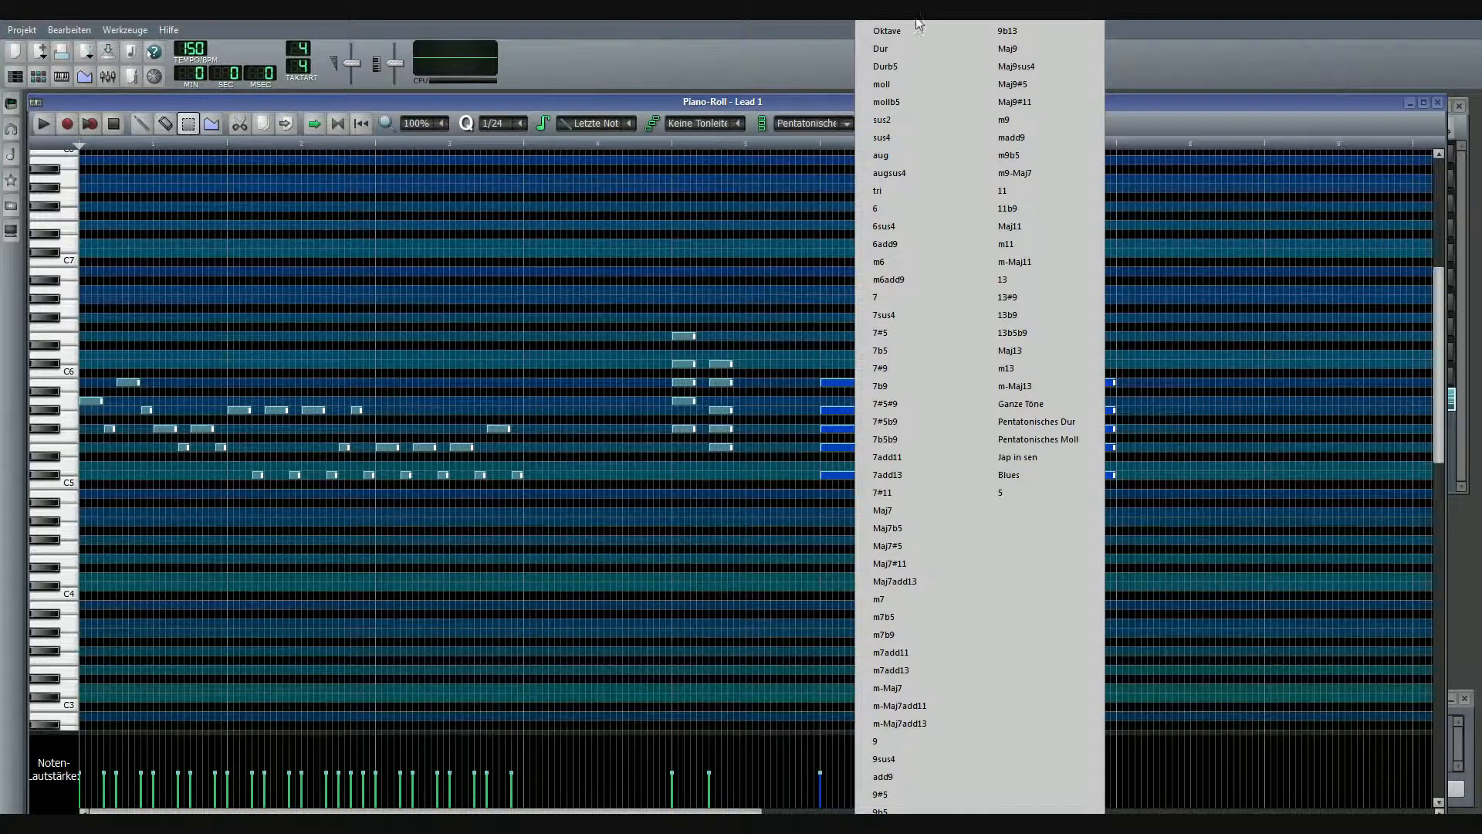
click(917, 23)
mouse_move(747, 292)
mouse_down()
mouse_move(744, 507)
mouse_move(723, 491)
mouse_move(763, 448)
mouse_move(820, 456)
mouse_up()
click(143, 125)
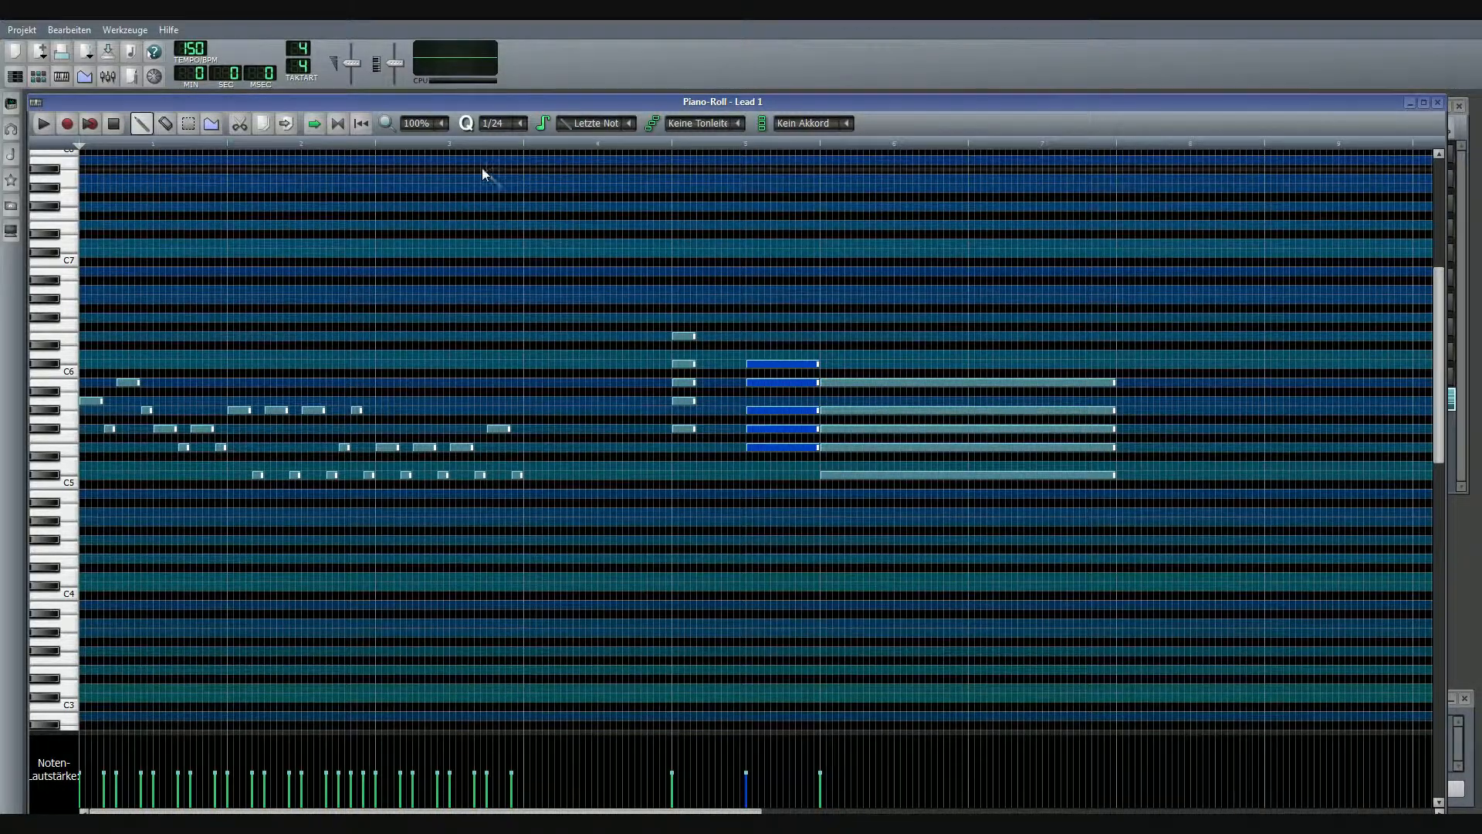
Step: Lengthen all notes of the first chord to fill the first half of bar 5
click(191, 128)
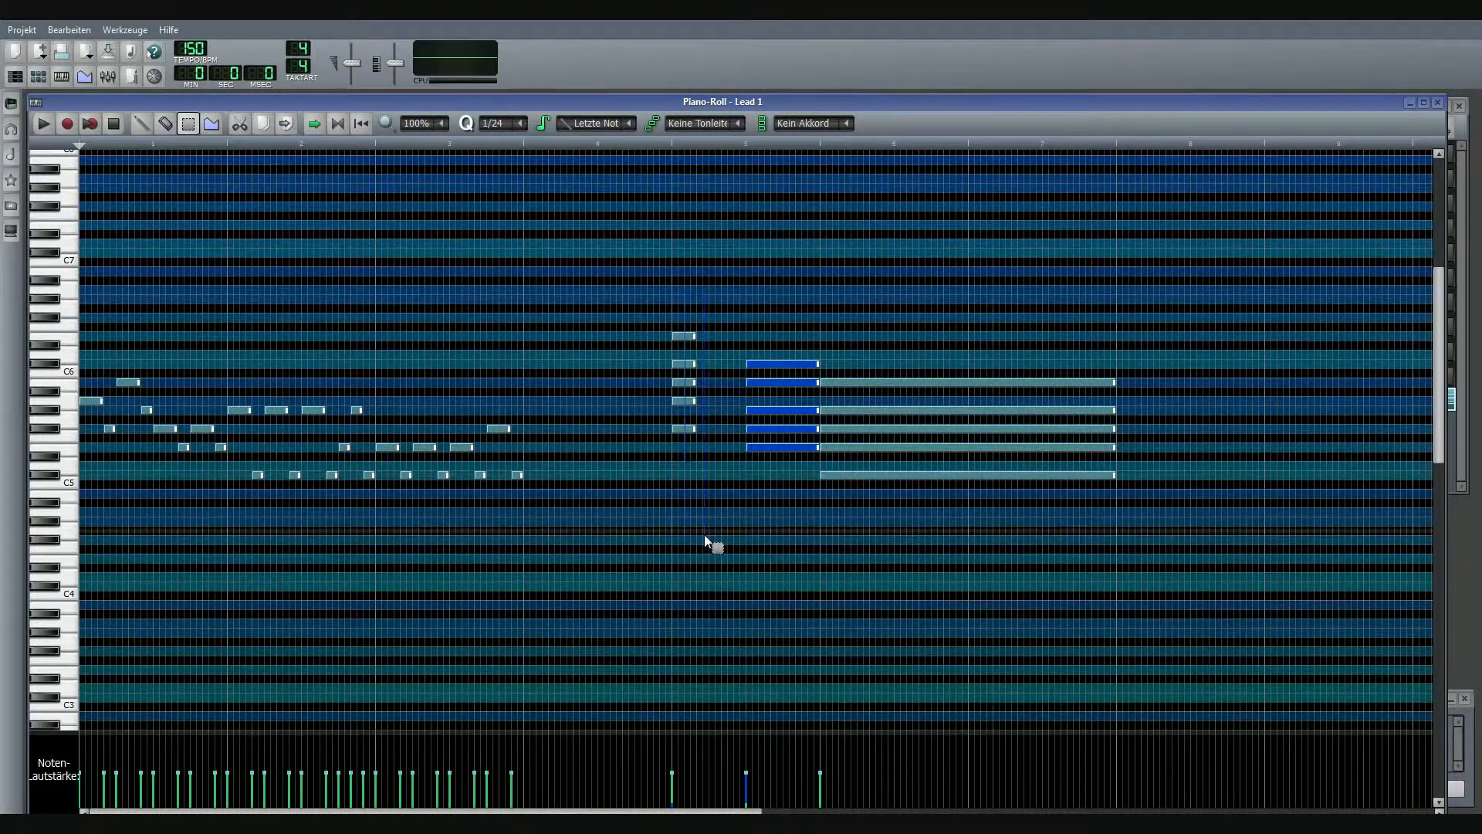
drag(707, 539, 665, 328)
click(142, 124)
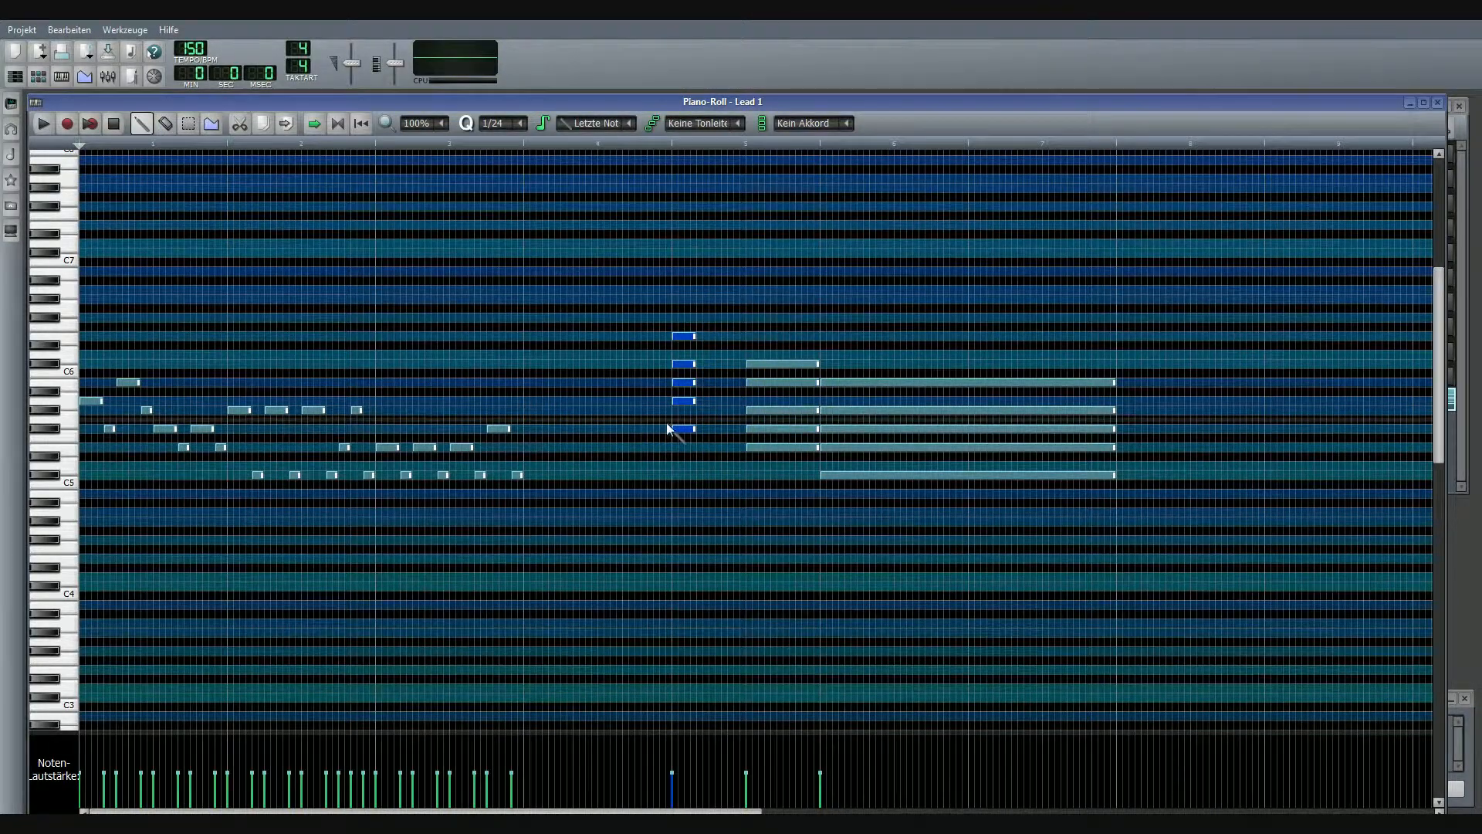
drag(695, 428, 744, 428)
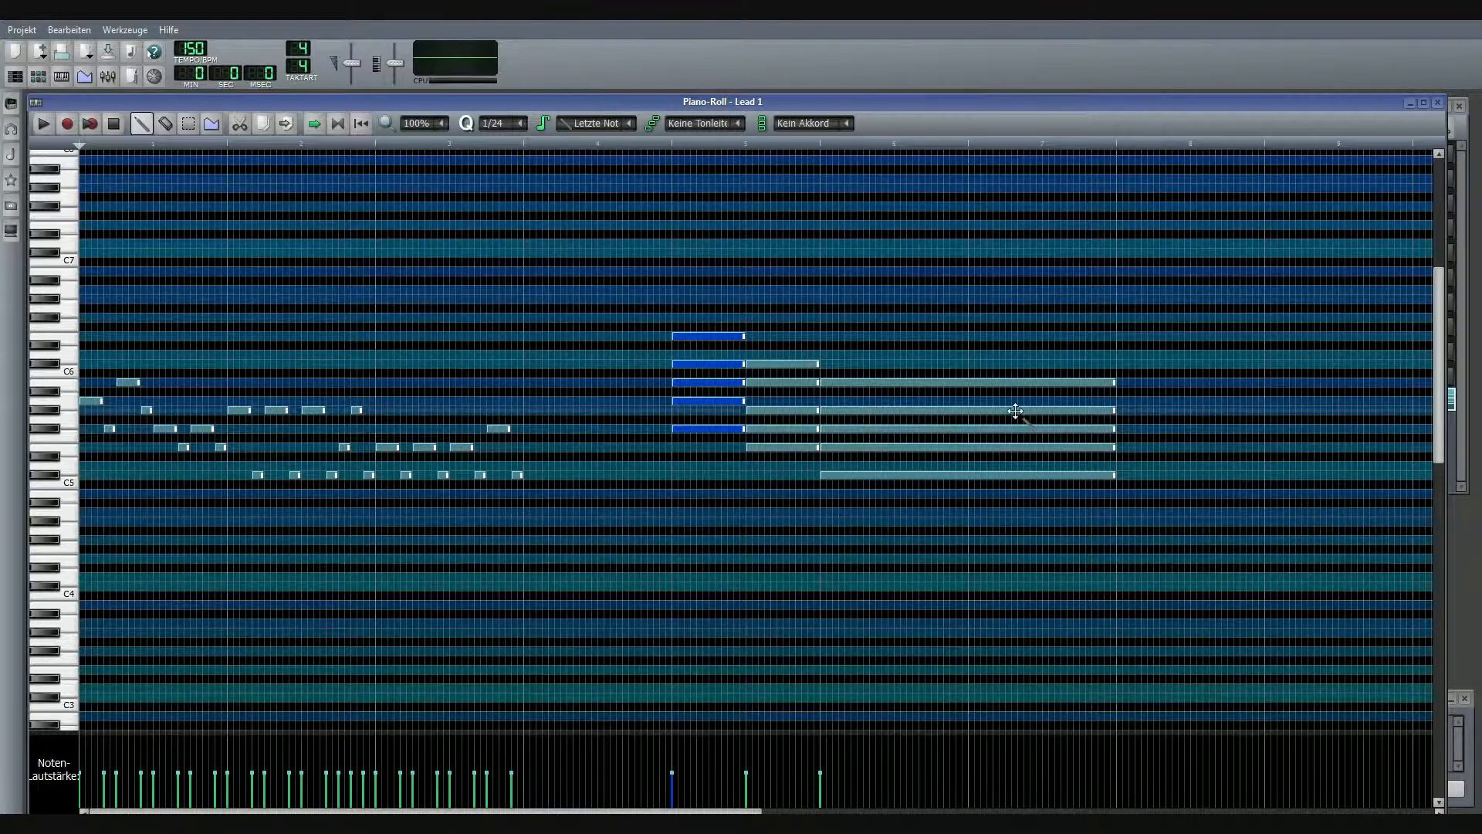
Step: Delete all five notes of the two-bar chord that starts at bar 6
right_click(927, 475)
right_click(929, 446)
right_click(932, 428)
right_click(934, 409)
right_click(937, 382)
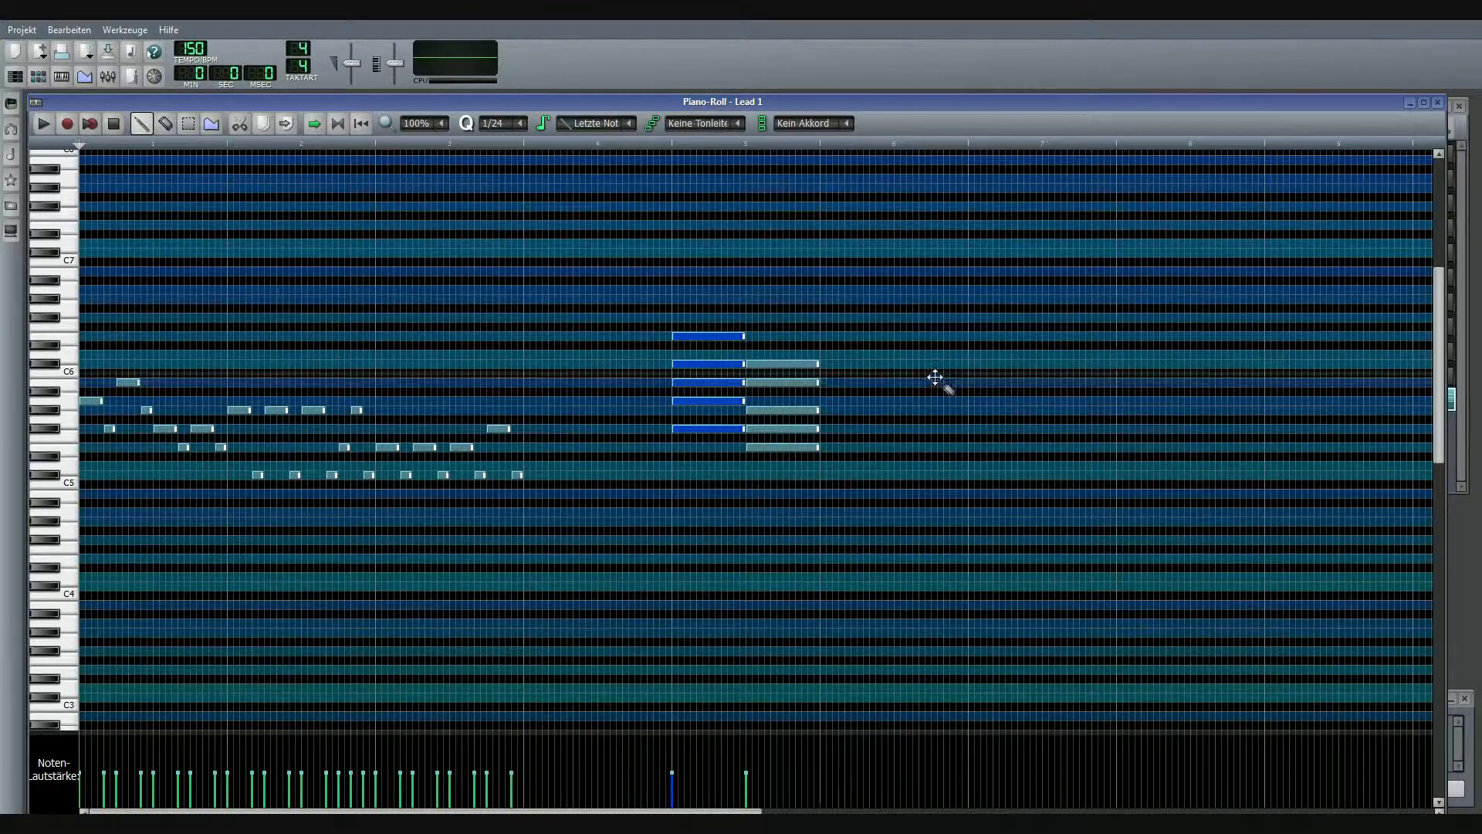
Step: Delete all five notes of the chord in the first half of bar 5
right_click(722, 336)
right_click(721, 363)
right_click(722, 382)
right_click(722, 401)
right_click(722, 428)
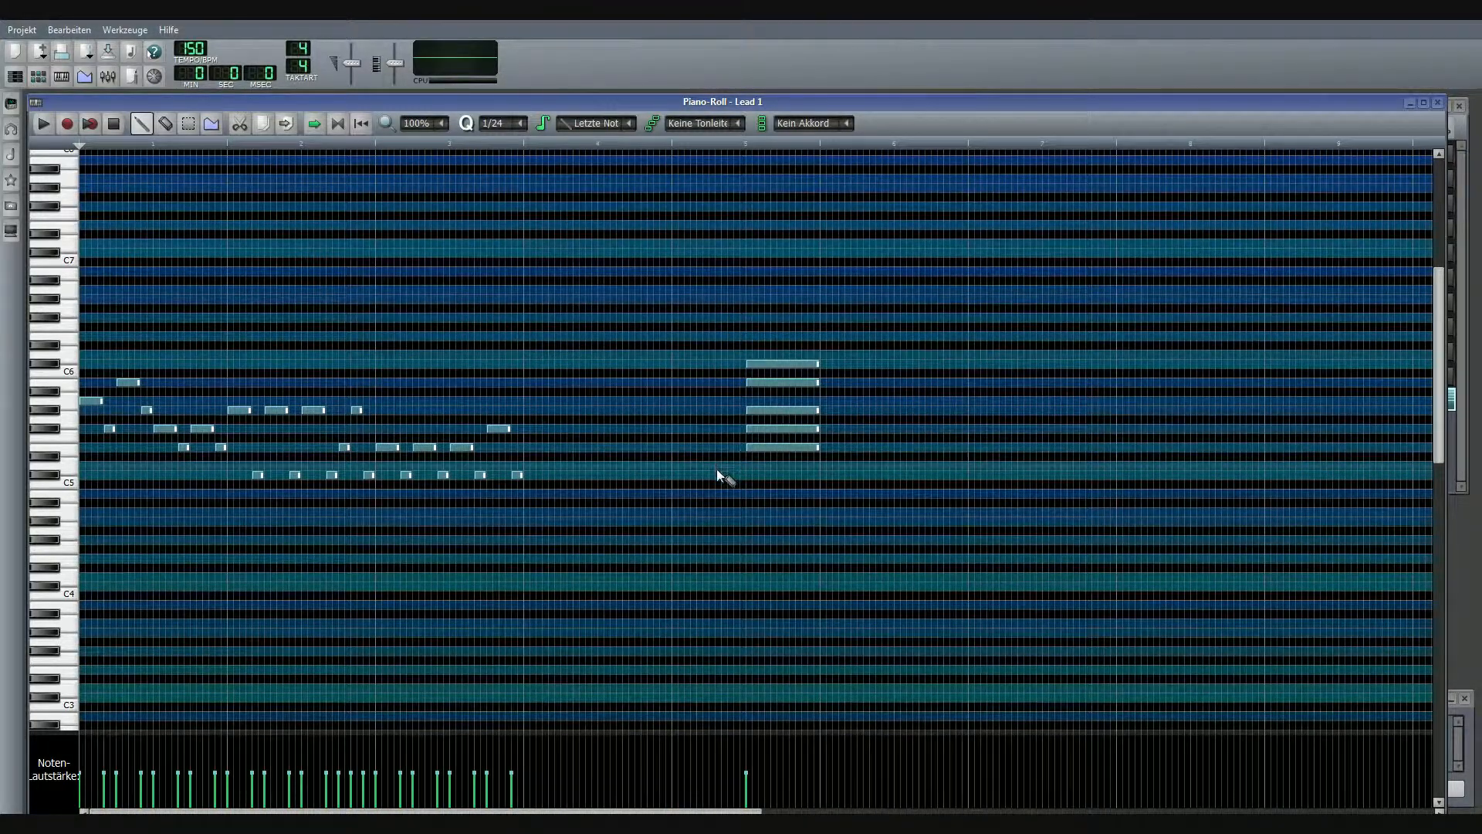
Step: Delete all five notes of the chord in the second half of bar 5, and close the piano roll
right_click(768, 447)
right_click(774, 428)
right_click(781, 409)
right_click(791, 382)
right_click(784, 363)
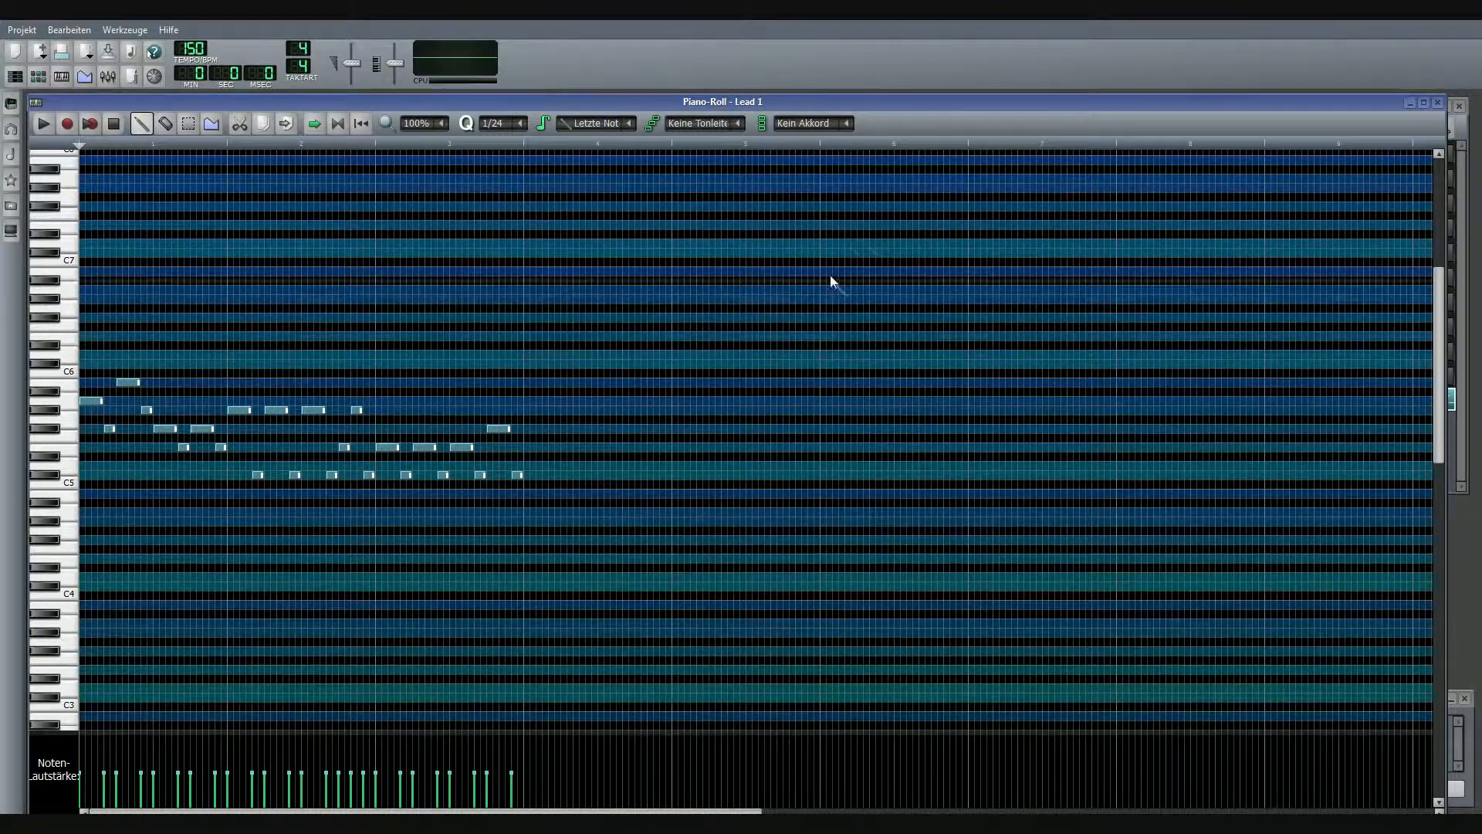
click(1437, 102)
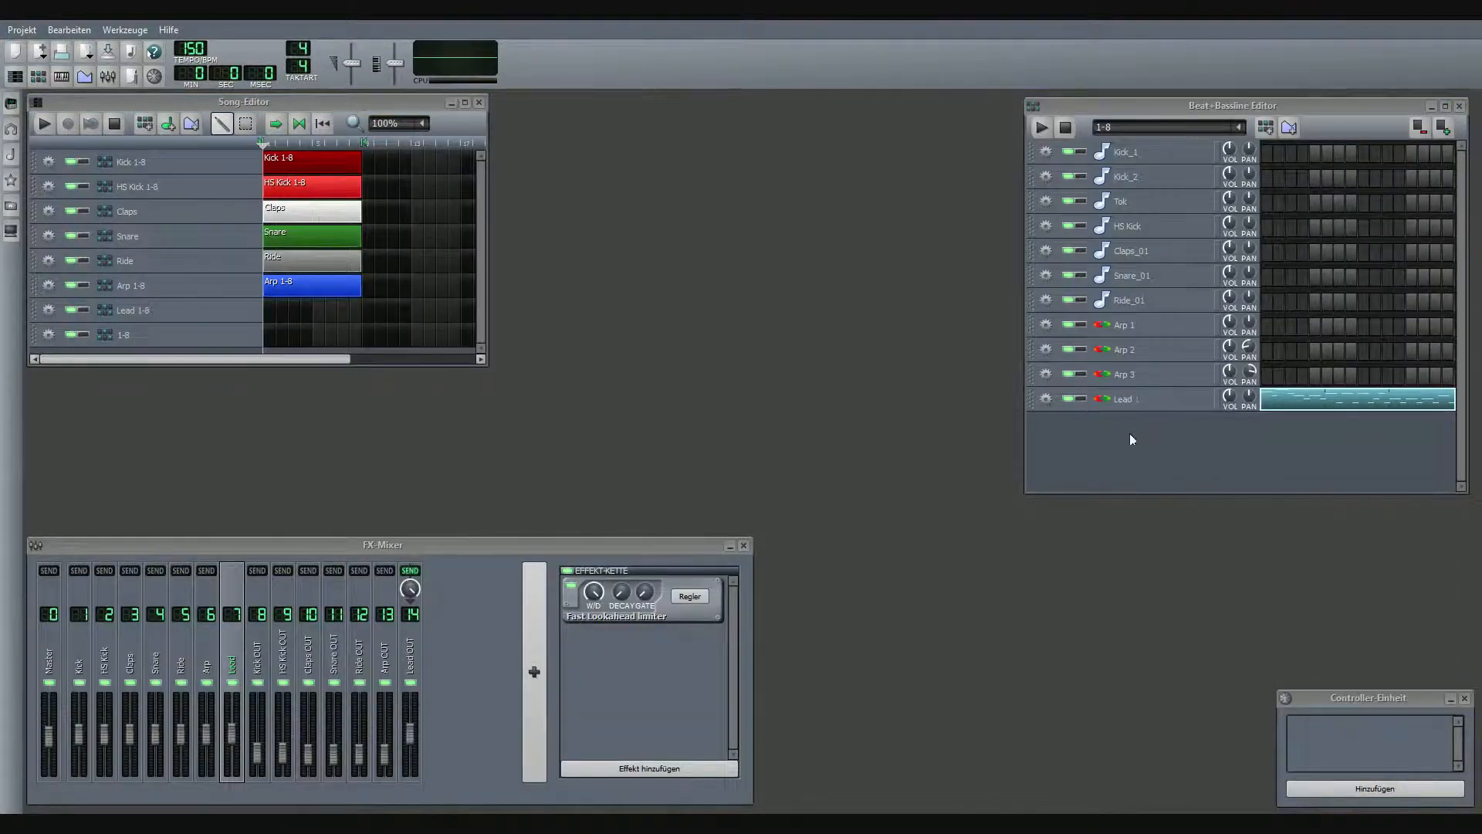
Step: Save the project
click(22, 29)
click(46, 103)
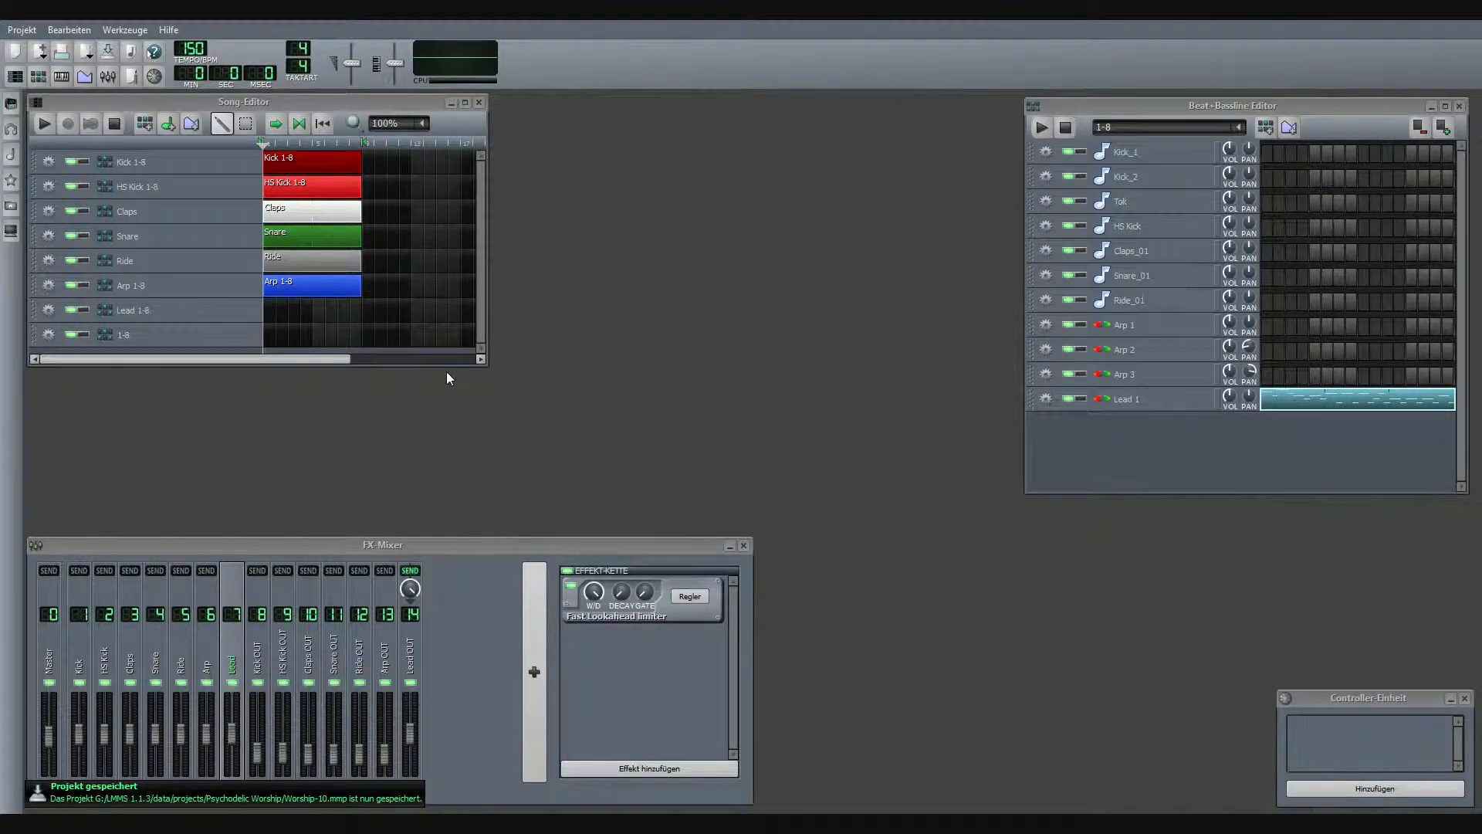
click(1167, 462)
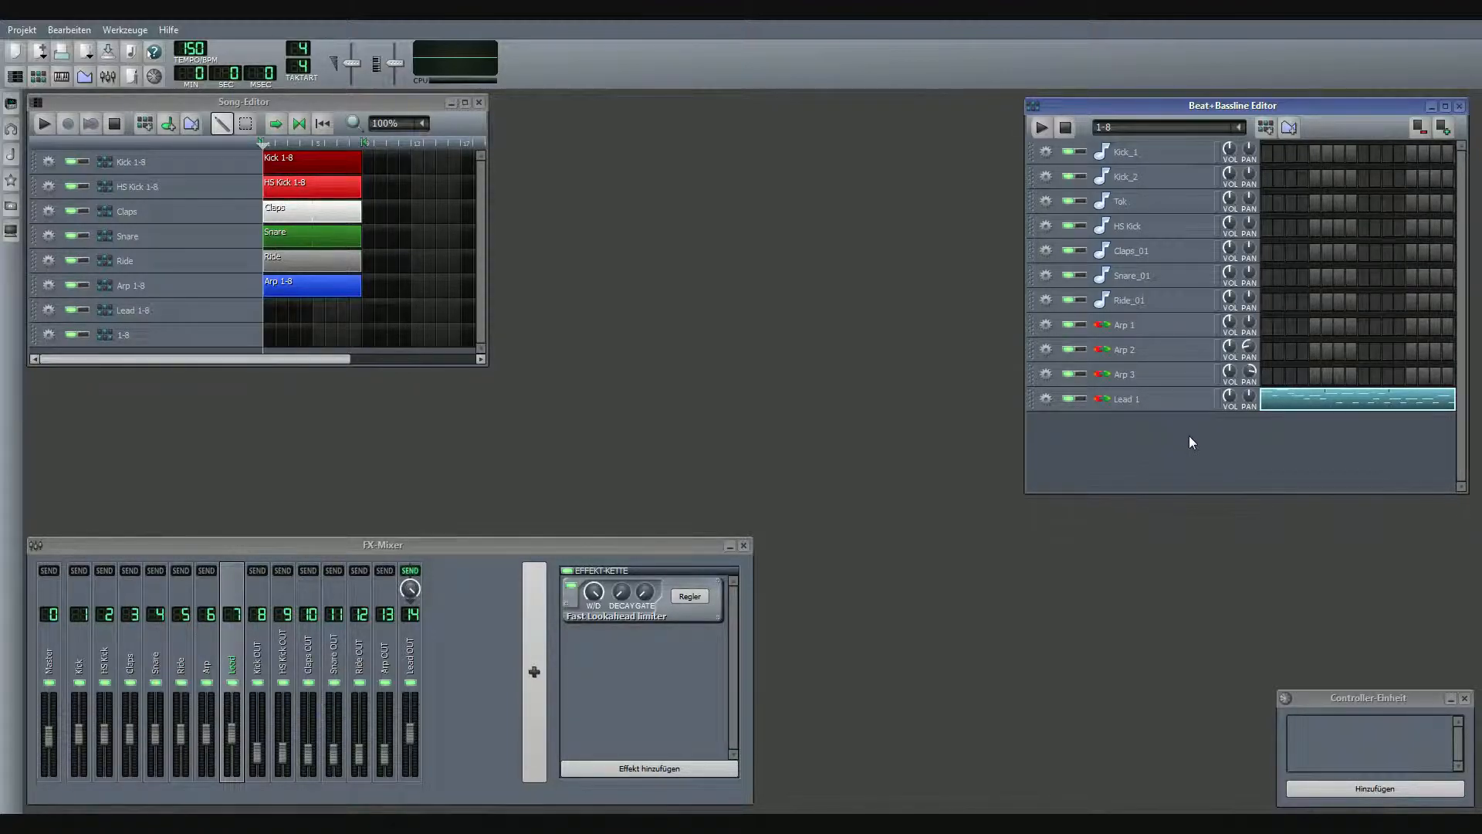
Step: Review the Lead 1 melody of the 1-8 pattern in the piano roll, and close it
right_click(1352, 403)
click(1370, 415)
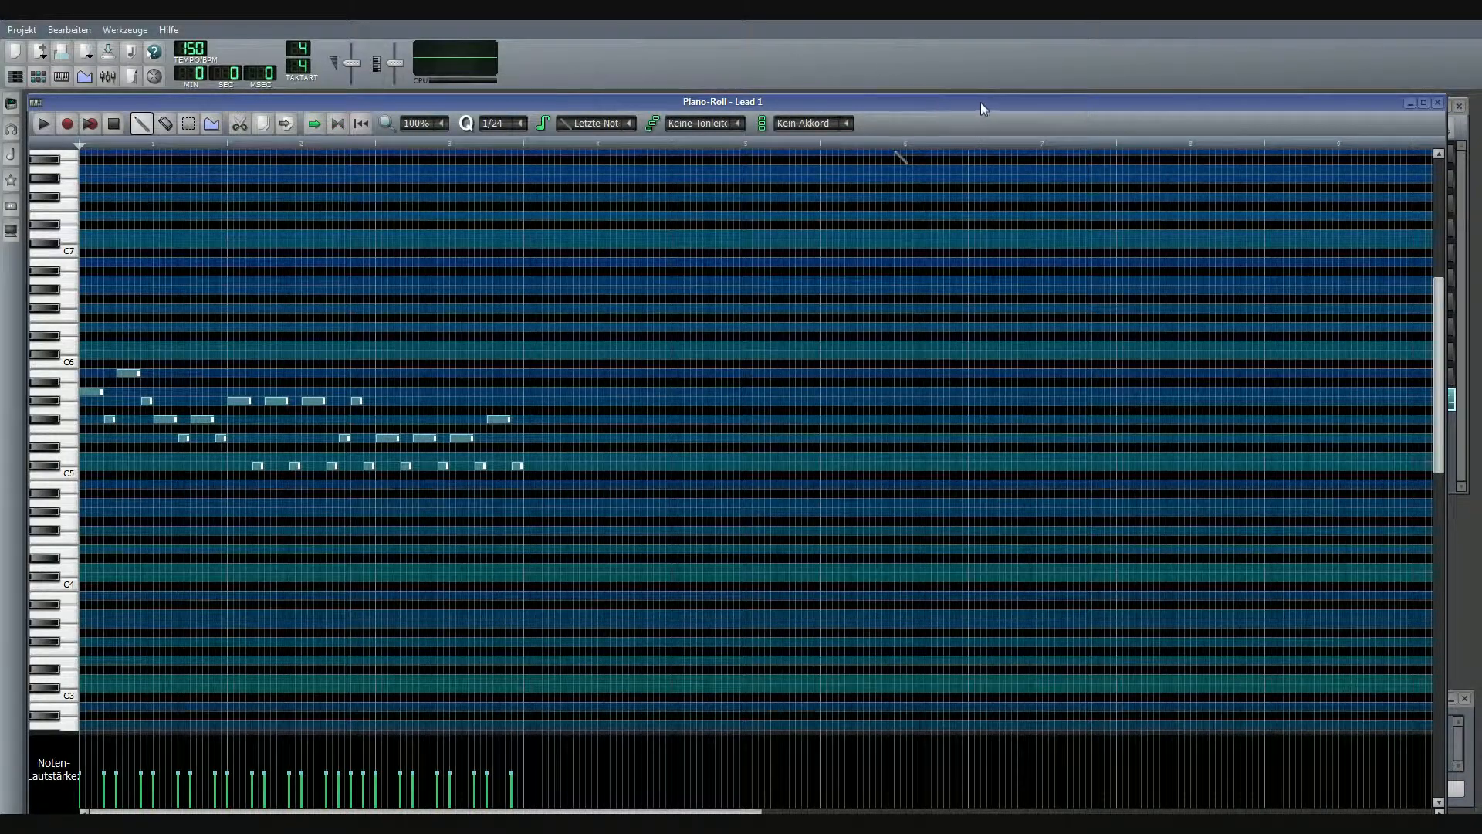
click(1440, 105)
drag(322, 358, 292, 362)
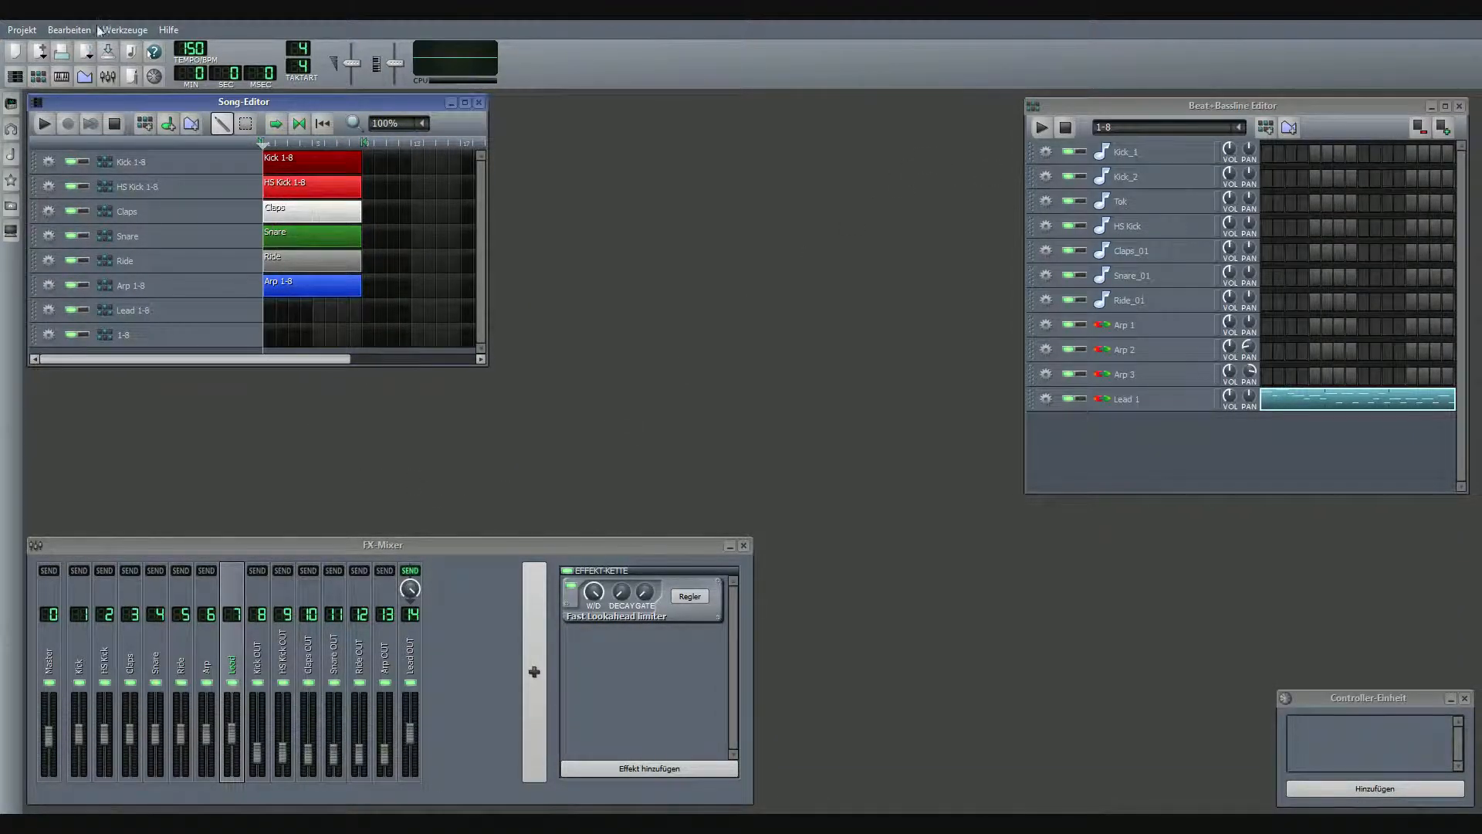
click(23, 30)
mouse_move(69, 87)
click(814, 210)
click(1291, 461)
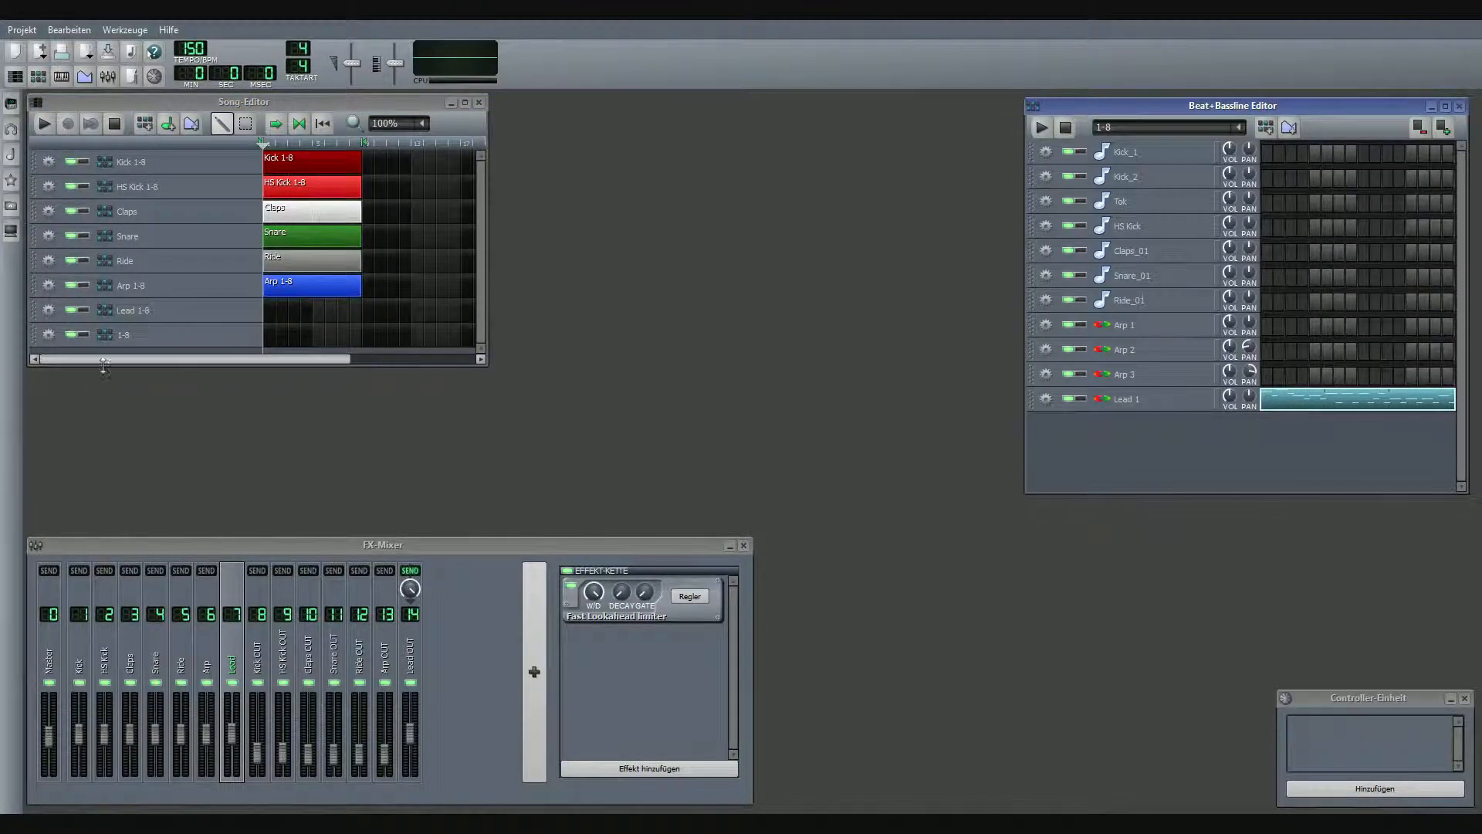
Step: Open the track actions of the 1-8 Beat/Bassline track in the song editor
click(49, 335)
click(82, 375)
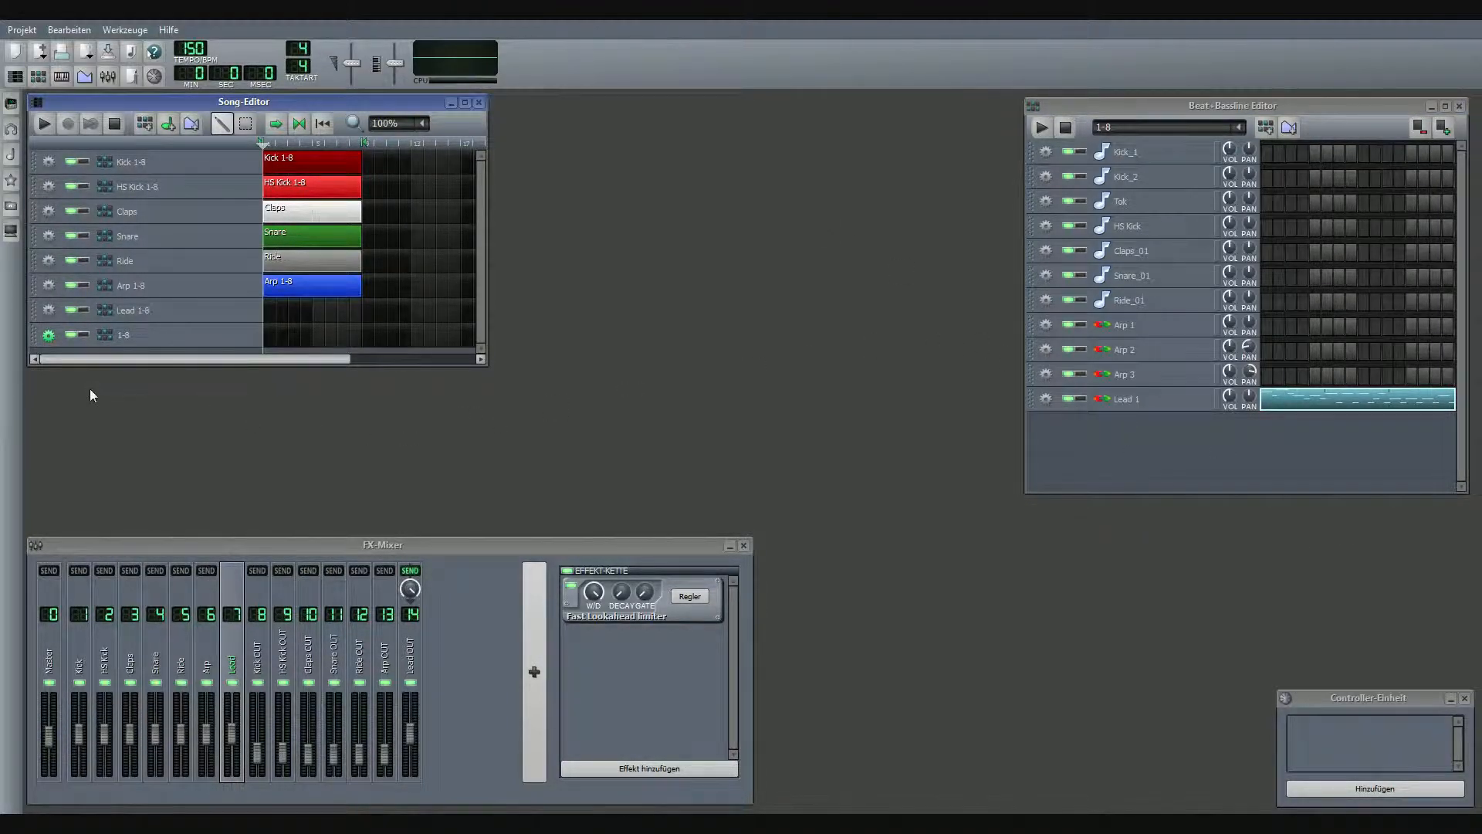